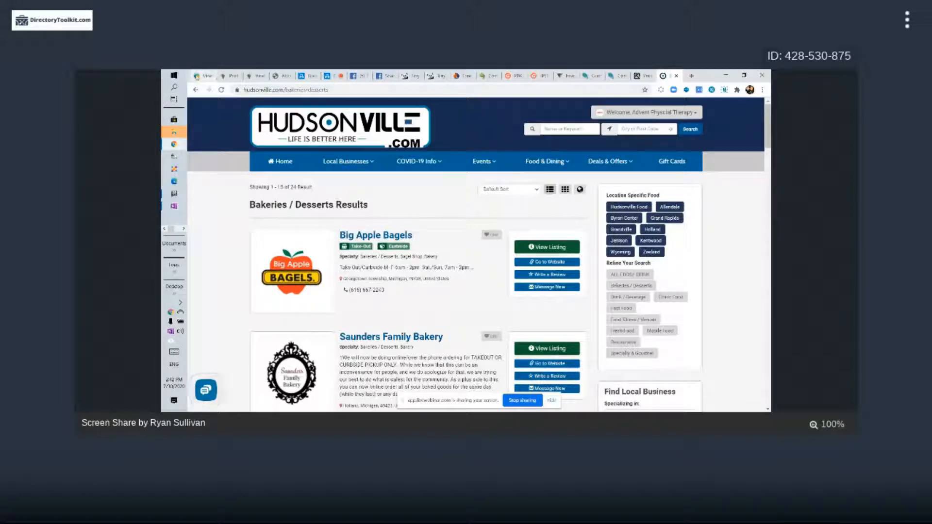
- Open the Member Categories page in the Vineland directory's admin console
{"action": "left_click", "coordinate": [199, 76]}
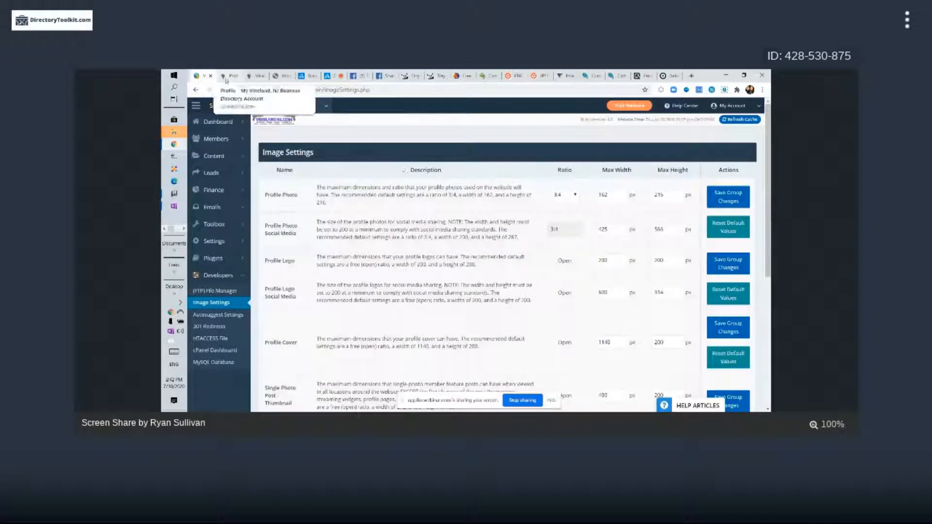
{"action": "left_click", "coordinate": [226, 77]}
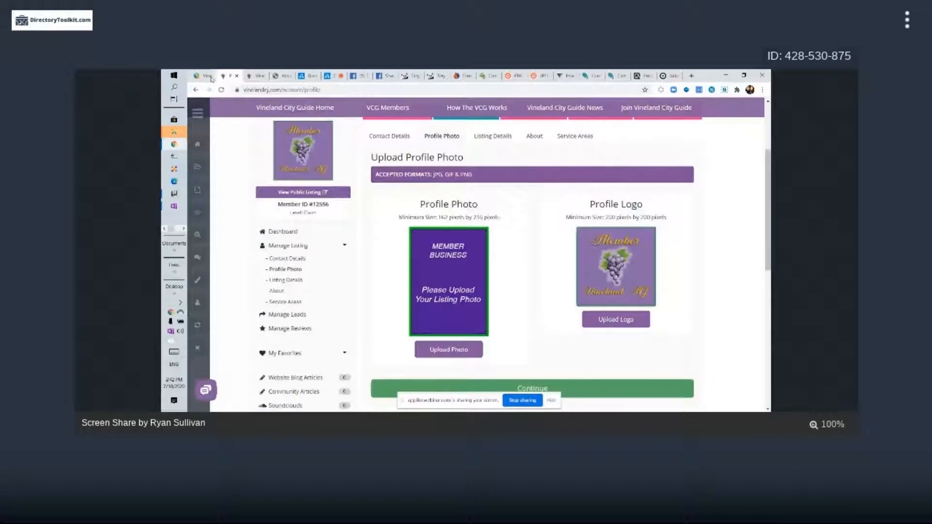
{"action": "left_click", "coordinate": [211, 78]}
{"action": "mouse_move", "coordinate": [226, 138]}
{"action": "left_click", "coordinate": [272, 149]}
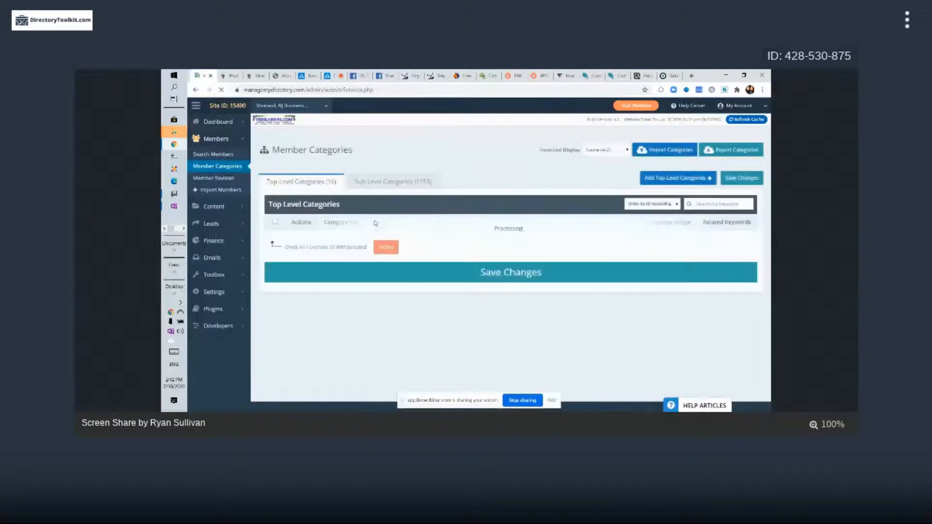
- Load the public page vinelandnj.com/categories in place of the member profile photo page
{"action": "left_click", "coordinate": [229, 76]}
{"action": "left_click_drag", "start_coordinate": [313, 90], "coordinate": [465, 96]}
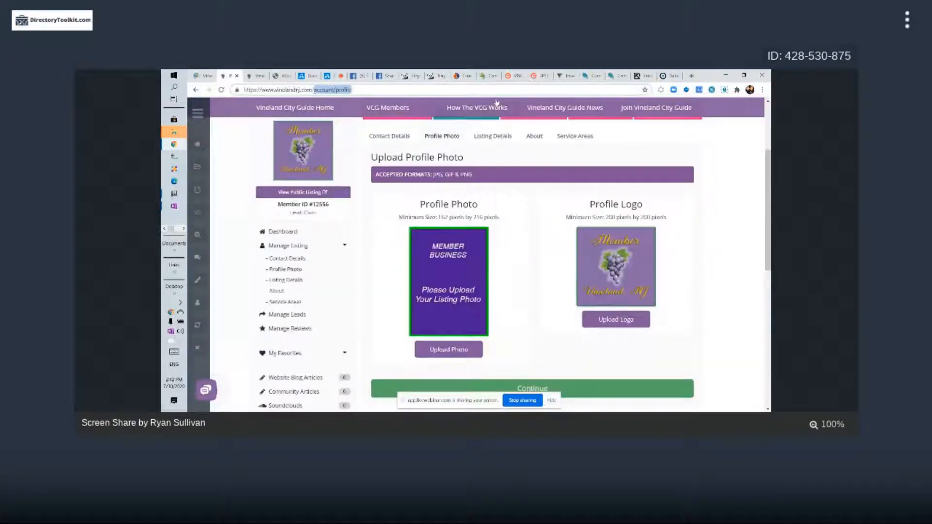
{"action": "type", "text": "cat"}
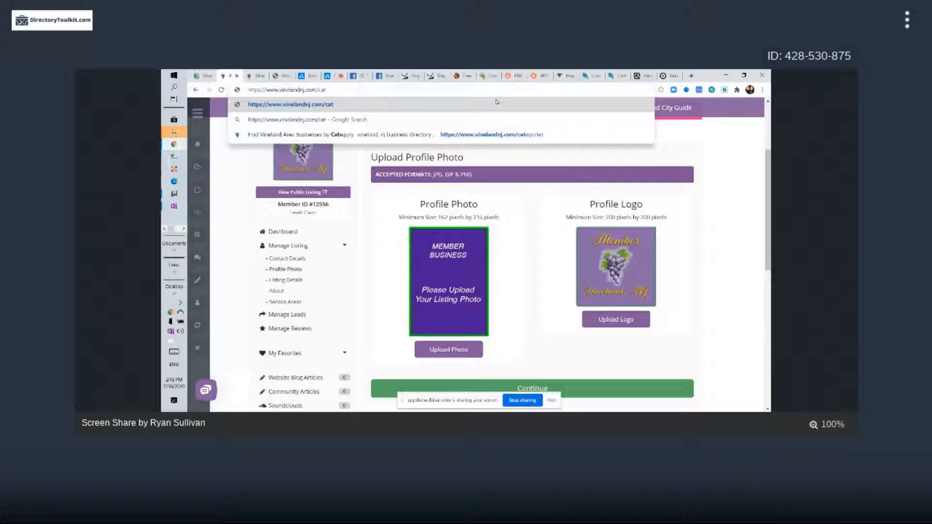
{"action": "type", "text": "egories"}
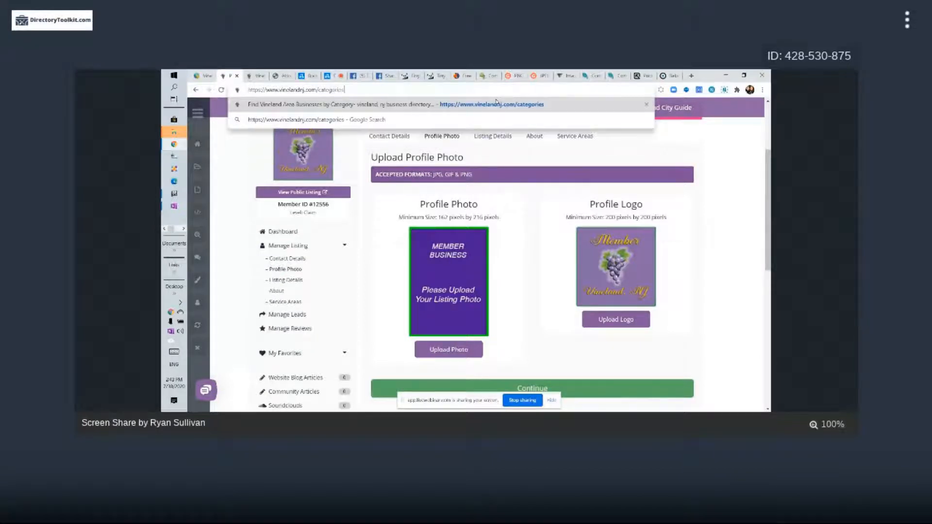
{"action": "key", "text": "Return"}
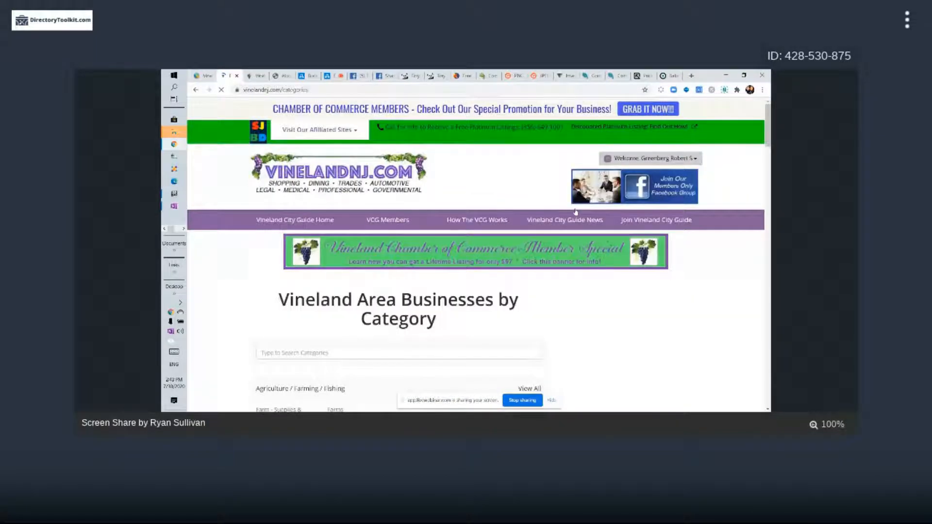
- Examine how the Vineland business categories and their subcategories are grouped, from Agriculture through Food / Drink and General
{"action": "scroll", "coordinate": [575, 212], "scroll_direction": "down", "scroll_amount": 10}
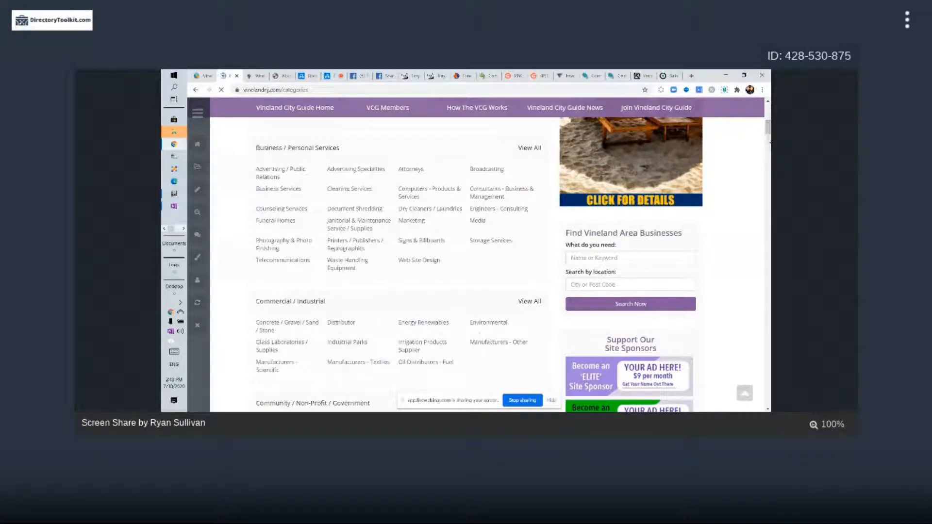
{"action": "scroll", "coordinate": [769, 131], "scroll_direction": "up", "scroll_amount": 3}
{"action": "scroll", "coordinate": [768, 127], "scroll_direction": "up", "scroll_amount": 2}
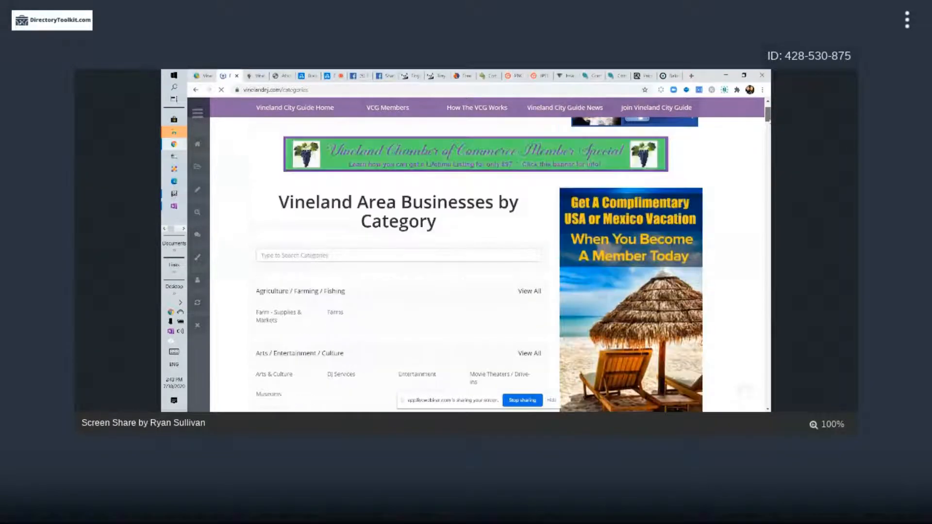
{"action": "scroll", "coordinate": [238, 185], "scroll_direction": "down", "scroll_amount": 2}
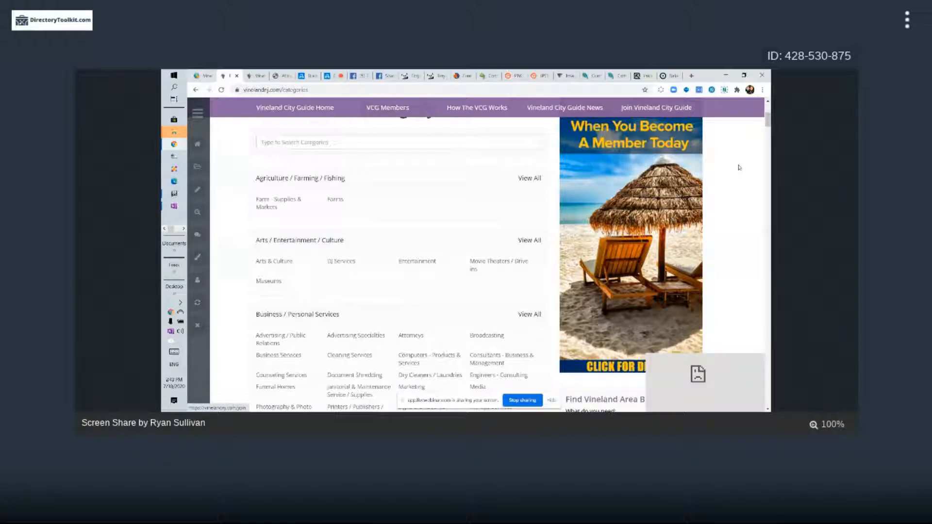
{"action": "scroll", "coordinate": [733, 184], "scroll_direction": "down", "scroll_amount": 2}
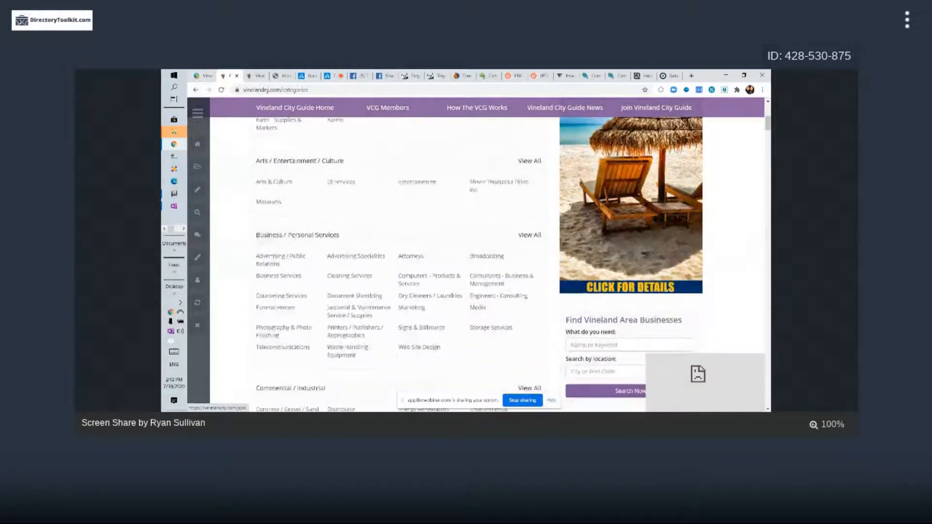
{"action": "scroll", "coordinate": [485, 264], "scroll_direction": "up", "scroll_amount": 1}
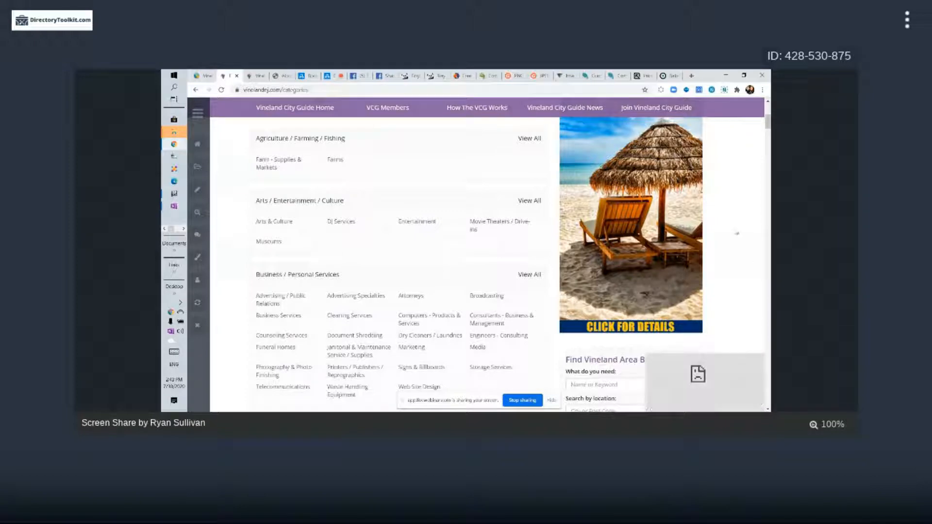
{"action": "scroll", "coordinate": [736, 233], "scroll_direction": "down", "scroll_amount": 5}
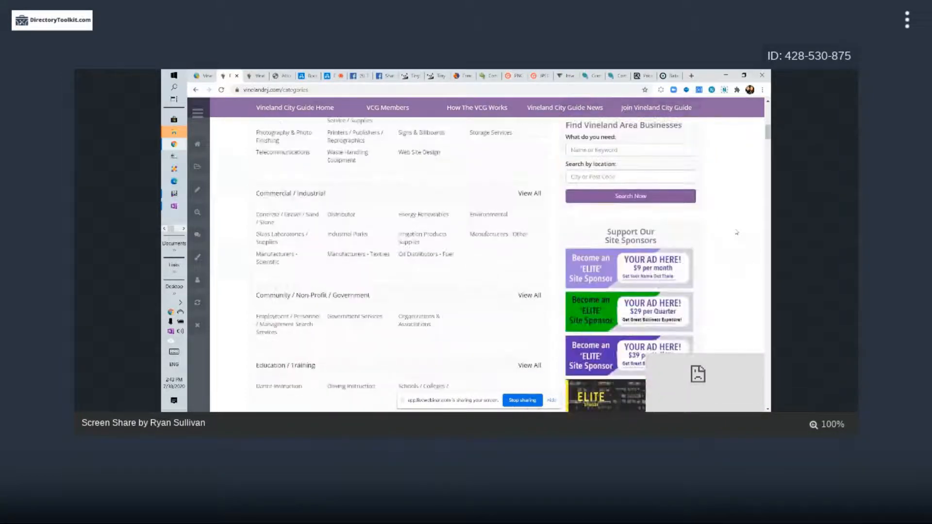
{"action": "scroll", "coordinate": [704, 250], "scroll_direction": "down", "scroll_amount": 7}
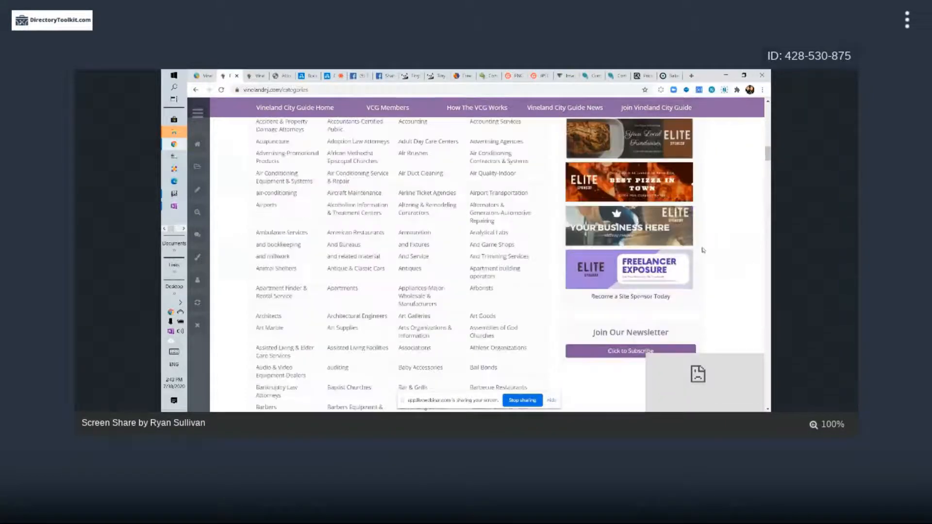
{"action": "scroll", "coordinate": [432, 202], "scroll_direction": "up", "scroll_amount": 3}
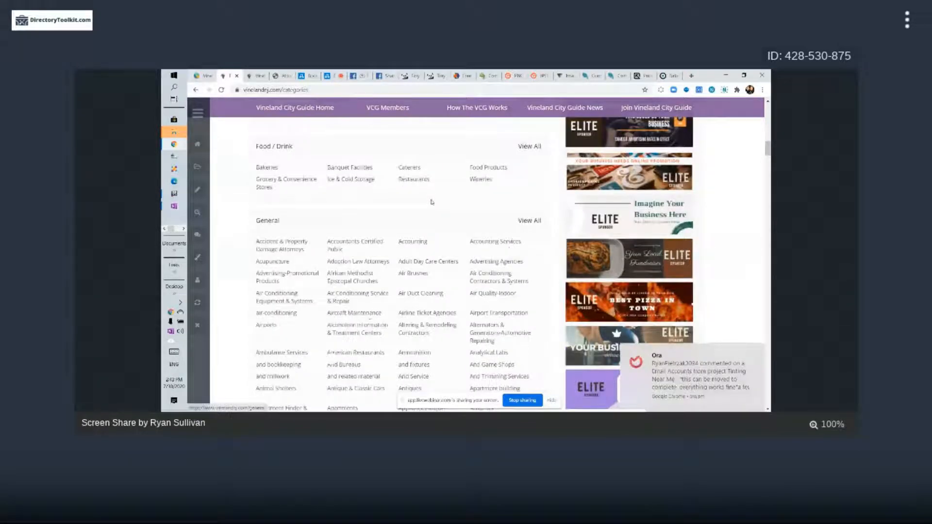
- Open the Parrish Sign Company, Inc. listing from the member search results and review it down to its related searches
{"action": "key", "text": "ctrl+Tab"}
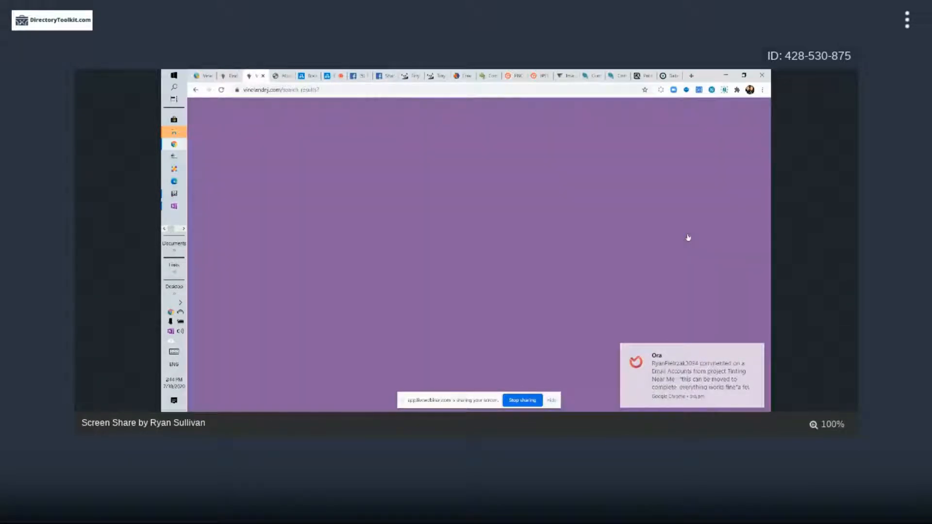
{"action": "scroll", "coordinate": [657, 231], "scroll_direction": "down", "scroll_amount": 1}
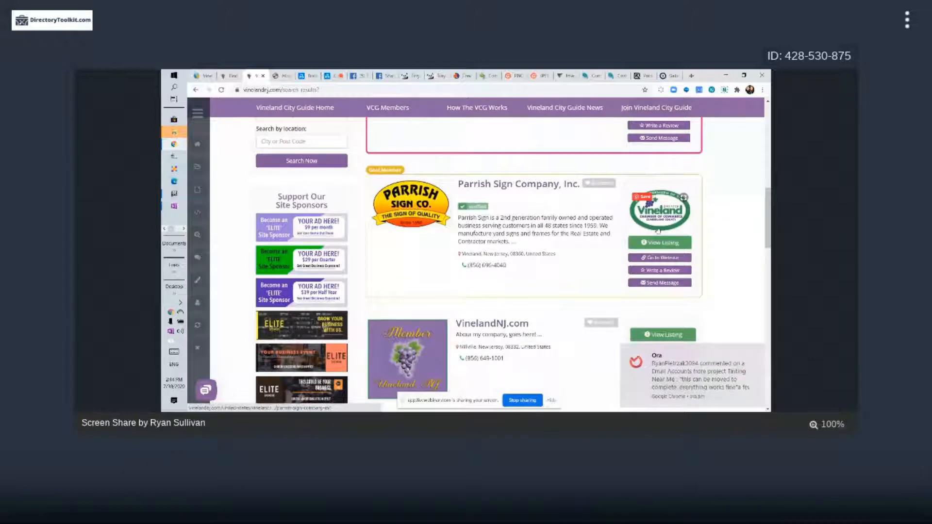
{"action": "left_click", "coordinate": [667, 244]}
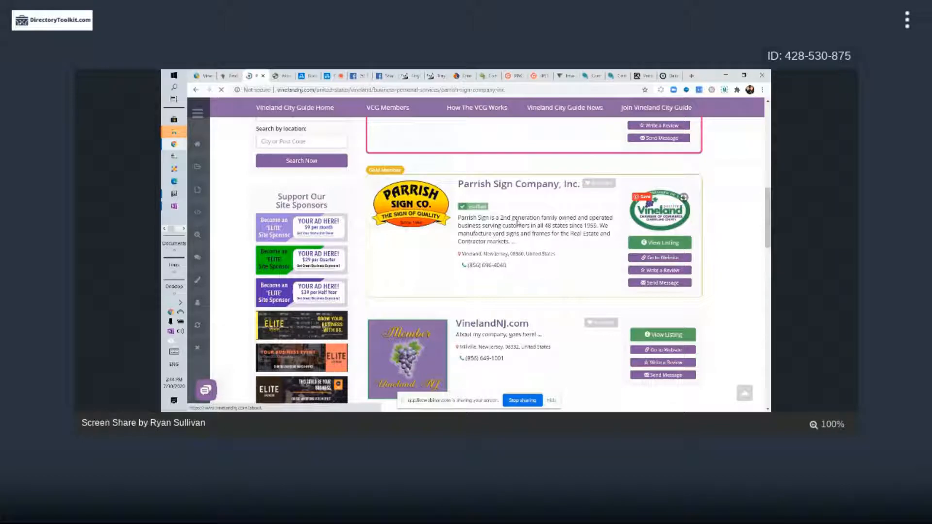
{"action": "scroll", "coordinate": [558, 228], "scroll_direction": "down", "scroll_amount": 1}
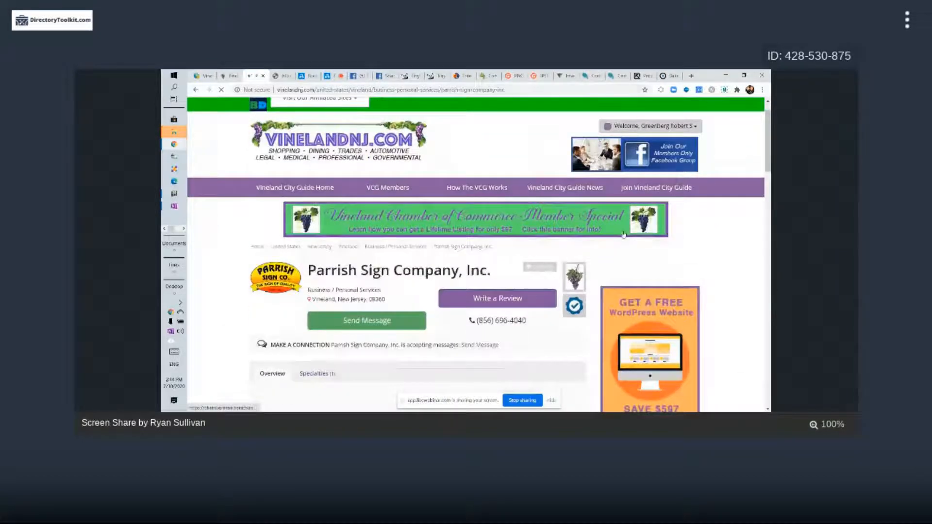
{"action": "scroll", "coordinate": [623, 234], "scroll_direction": "down", "scroll_amount": 3}
{"action": "scroll", "coordinate": [598, 286], "scroll_direction": "down", "scroll_amount": 5}
{"action": "scroll", "coordinate": [599, 287], "scroll_direction": "down", "scroll_amount": 2}
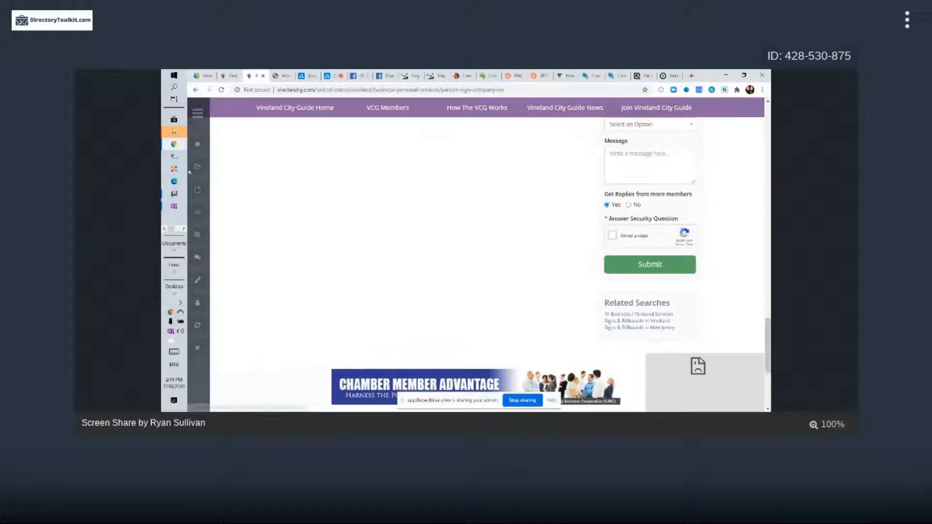
- Follow the related search for Signs & Billboards in Vineland and examine the results page
{"action": "left_click", "coordinate": [633, 322]}
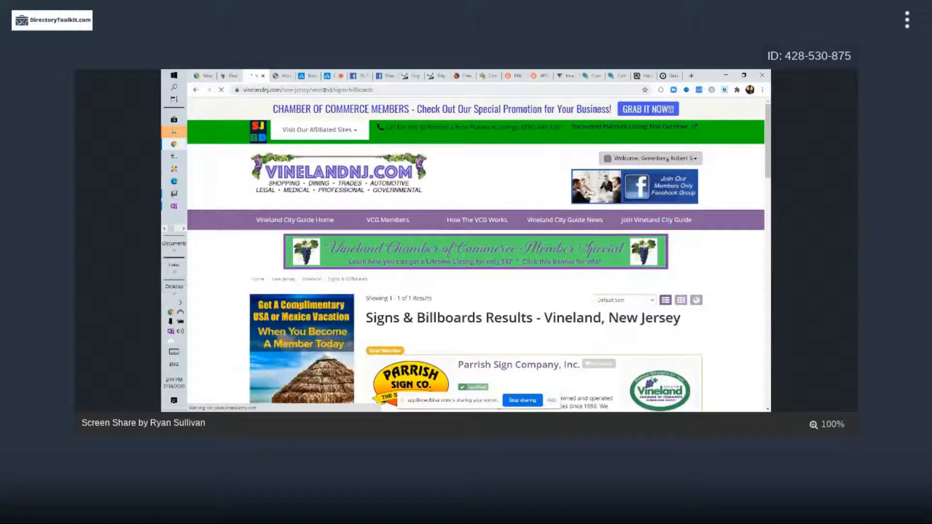
{"action": "scroll", "coordinate": [399, 188], "scroll_direction": "down", "scroll_amount": 5}
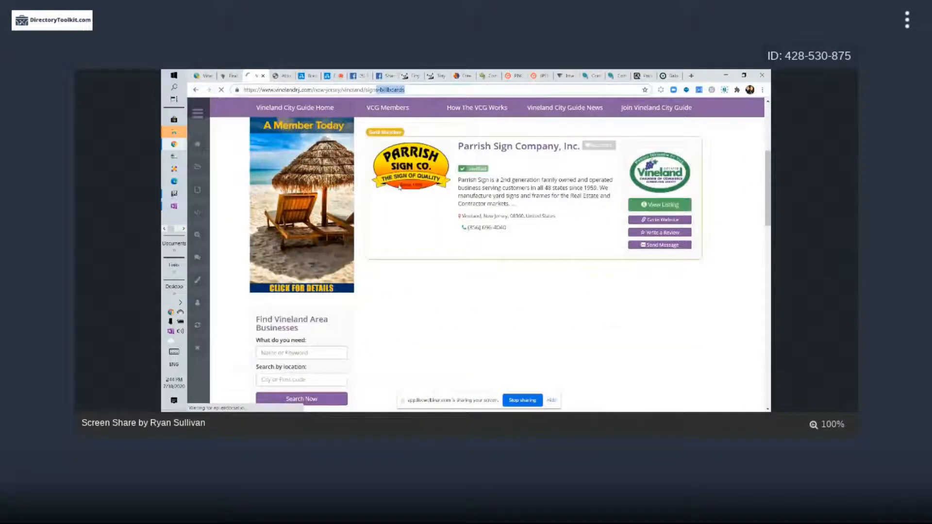
{"action": "scroll", "coordinate": [400, 187], "scroll_direction": "up", "scroll_amount": 2}
{"action": "left_click", "coordinate": [757, 350]}
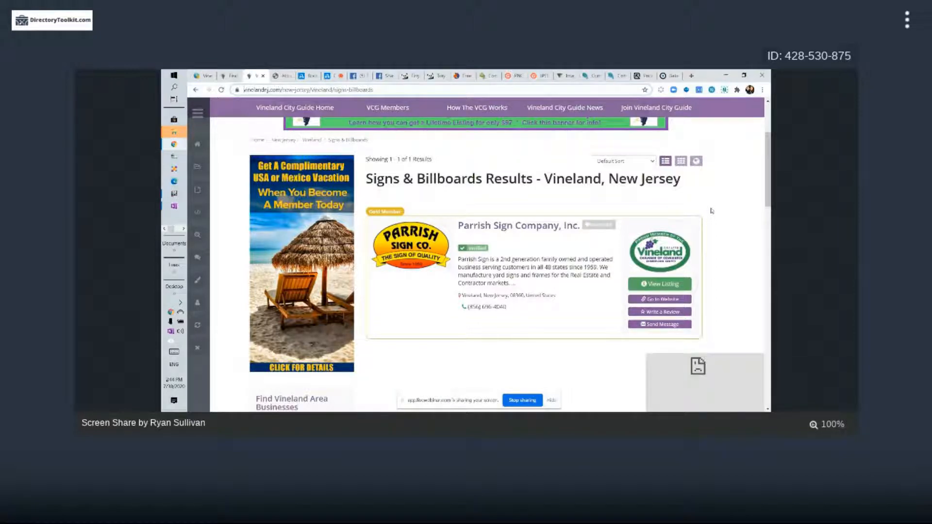
- Return to the Vineland categories page and review the groups from its heading down to Food / Drink and General
{"action": "left_click", "coordinate": [230, 76]}
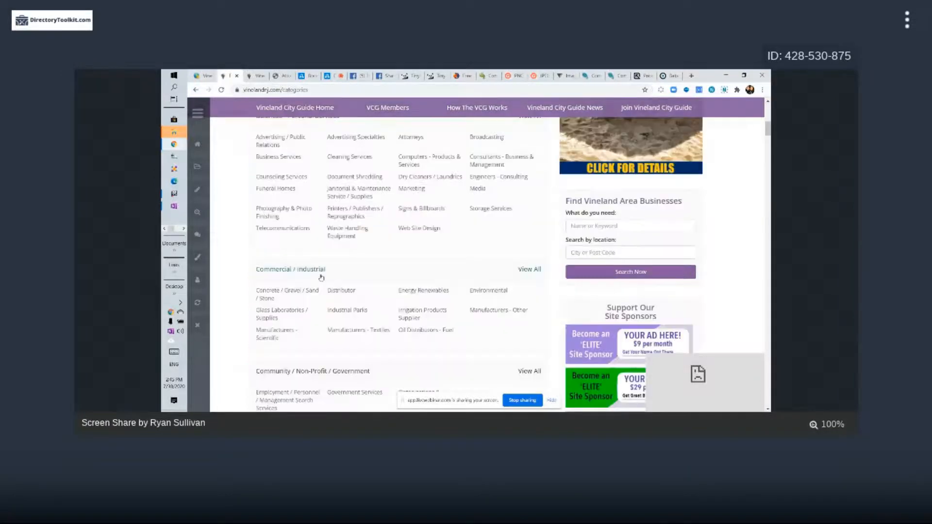
{"action": "scroll", "coordinate": [320, 277], "scroll_direction": "up", "scroll_amount": 5}
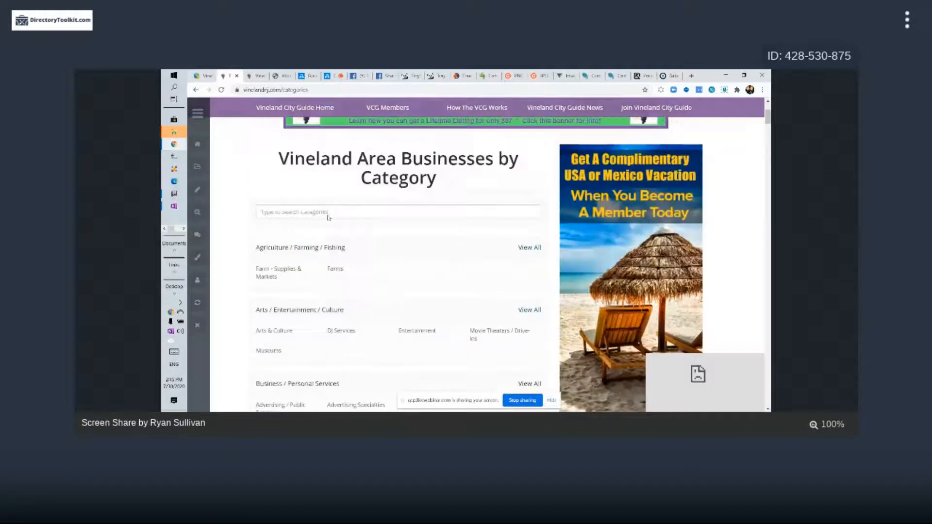
{"action": "scroll", "coordinate": [398, 233], "scroll_direction": "down", "scroll_amount": 8}
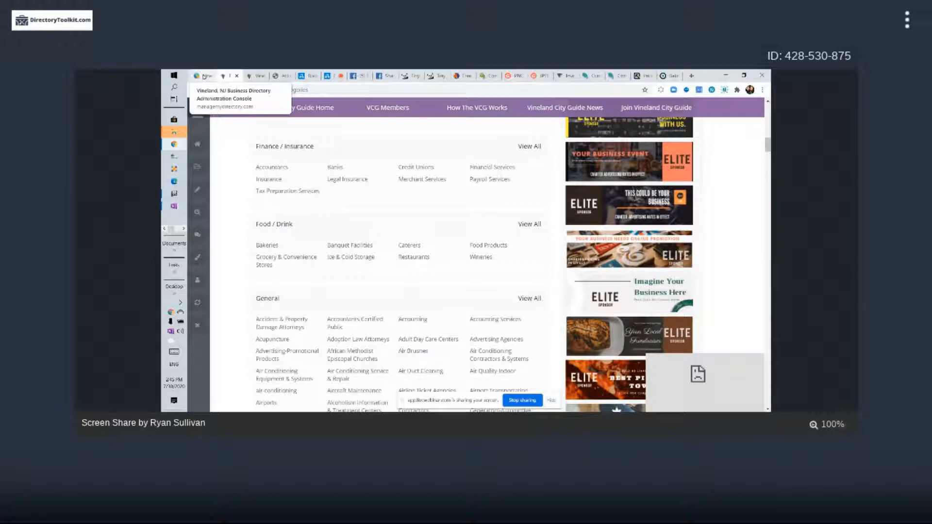
- Return to the admin console and start a new menu in the Menu Manager
{"action": "left_click", "coordinate": [203, 76]}
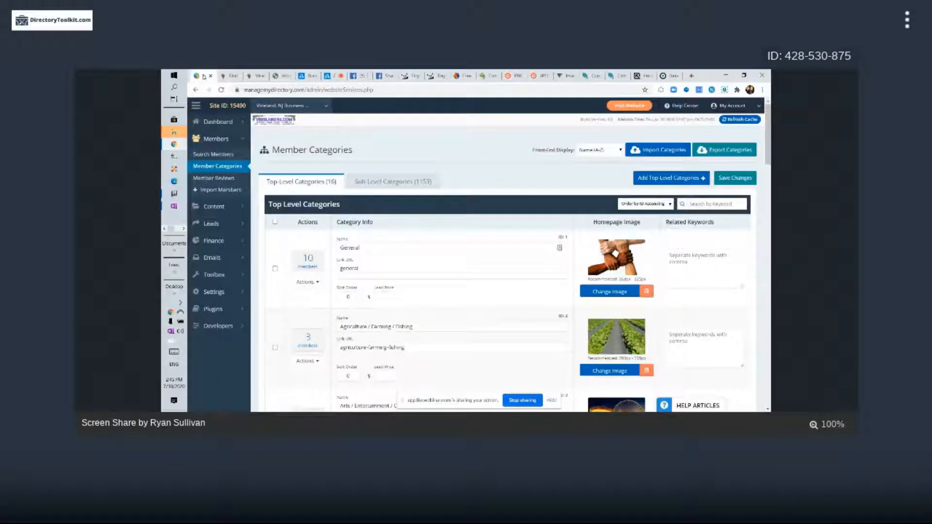
{"action": "mouse_move", "coordinate": [225, 293]}
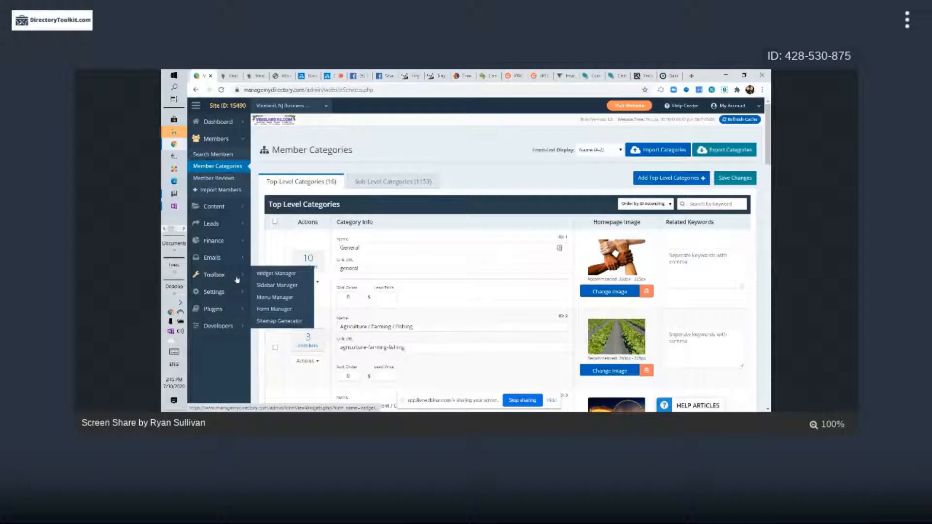
{"action": "left_click", "coordinate": [282, 298]}
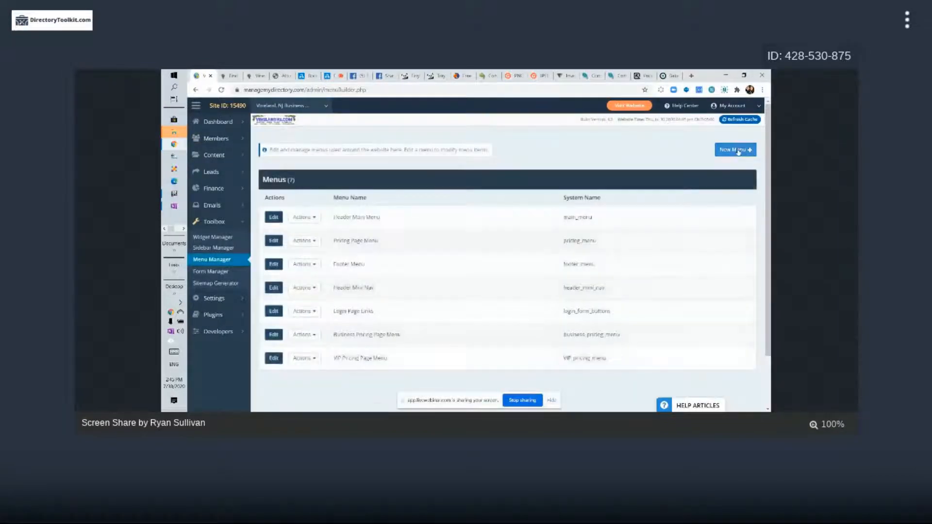
{"action": "left_click", "coordinate": [735, 150]}
- Name the new menu "Food Category Tag Cloud"
{"action": "left_click", "coordinate": [387, 174]}
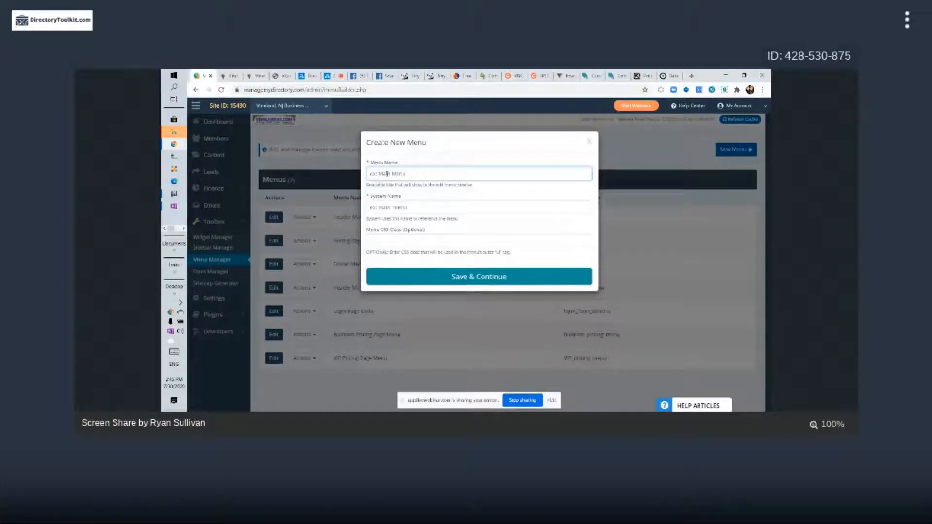
{"action": "type", "text": "Food"}
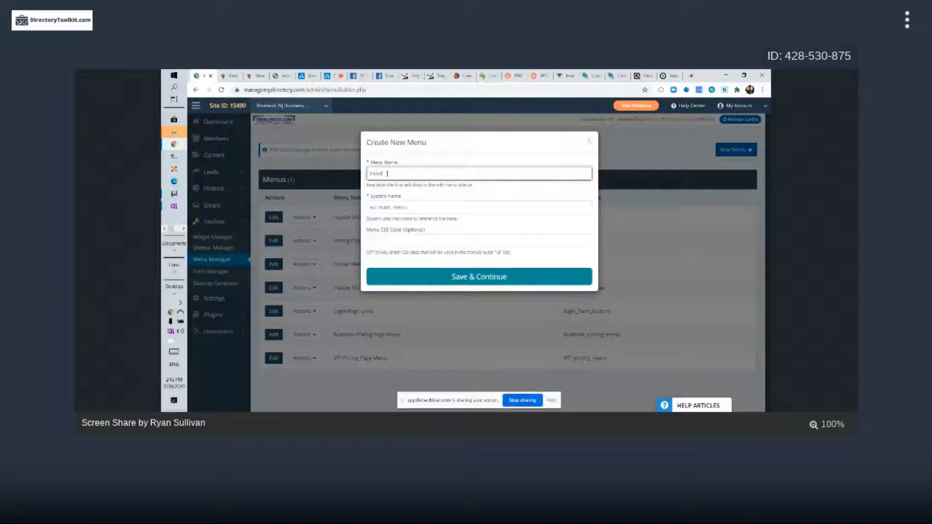
{"action": "type", "text": " Tag Cloud"}
{"action": "left_click", "coordinate": [384, 173]}
{"action": "type", "text": "Category"}
- Set the new menu's system name to food_tag_cloud and its CSS class to tag-cloud
{"action": "left_click", "coordinate": [392, 204]}
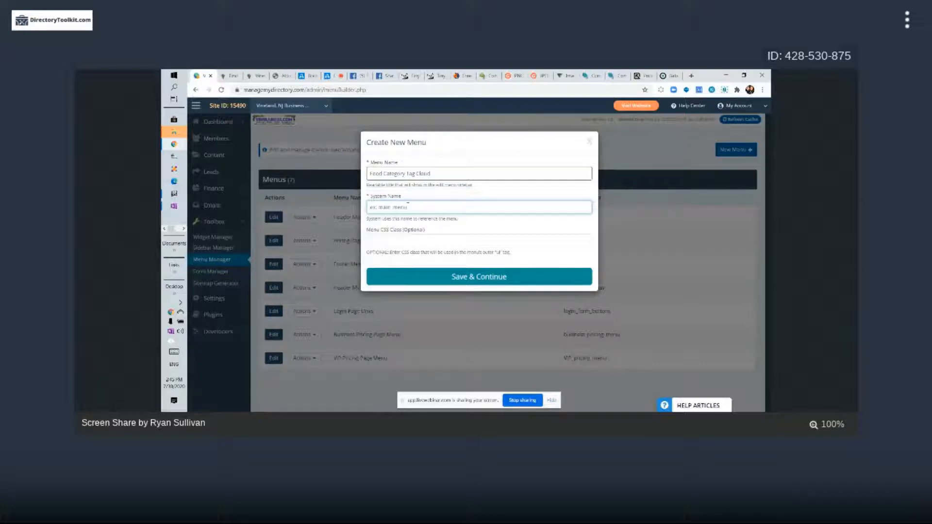
{"action": "type", "text": "food_ta"}
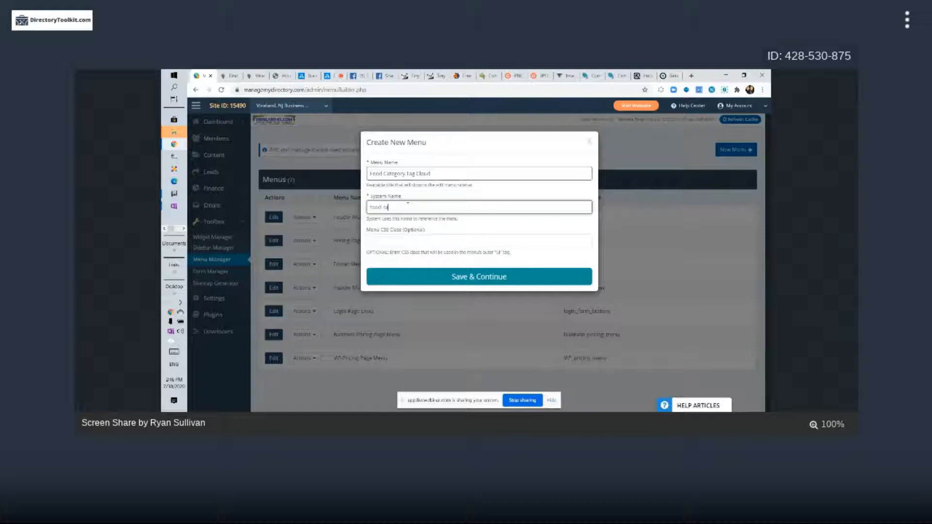
{"action": "type", "text": "g_cloud"}
{"action": "left_click", "coordinate": [404, 240]}
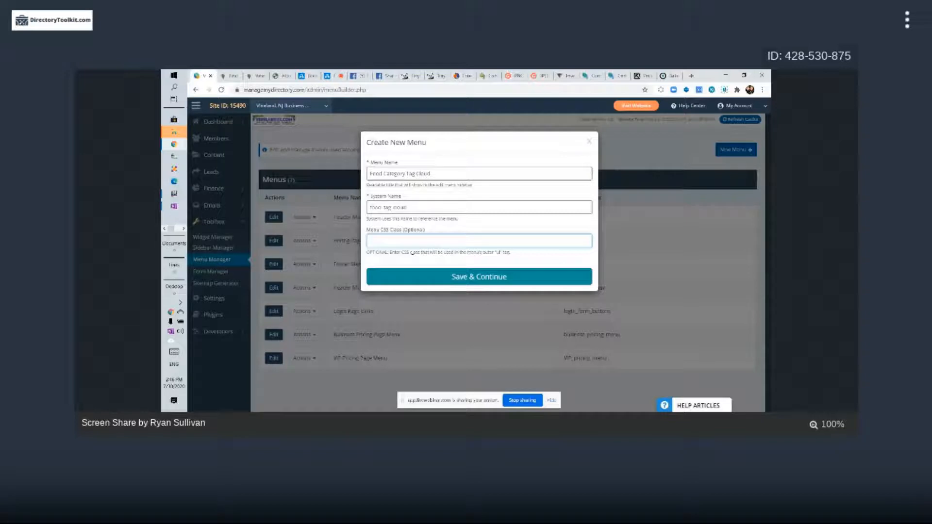
{"action": "type", "text": "tag-cloud"}
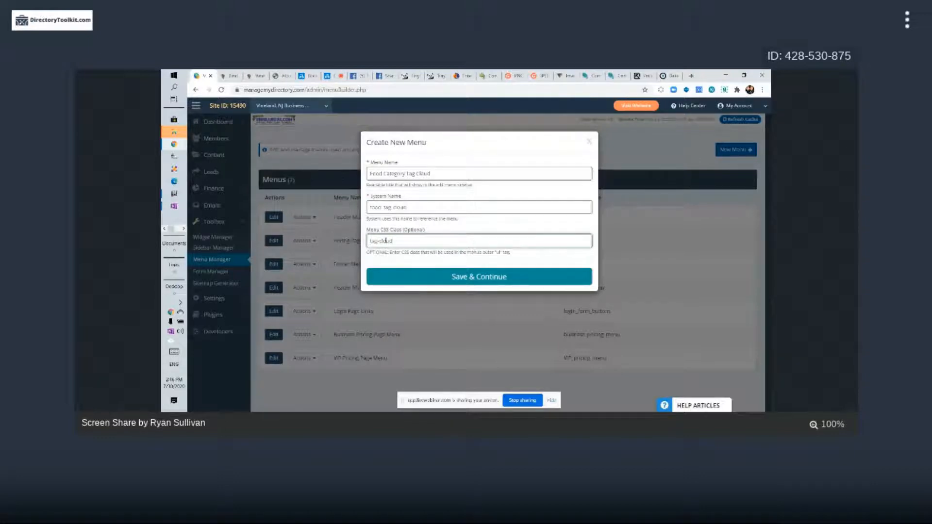
- Save the new menu and open Food Category Tag Cloud for editing from the menu list
{"action": "left_click_drag", "start_coordinate": [378, 241], "coordinate": [420, 242]}
{"action": "left_click", "coordinate": [421, 241]}
{"action": "left_click", "coordinate": [478, 276]}
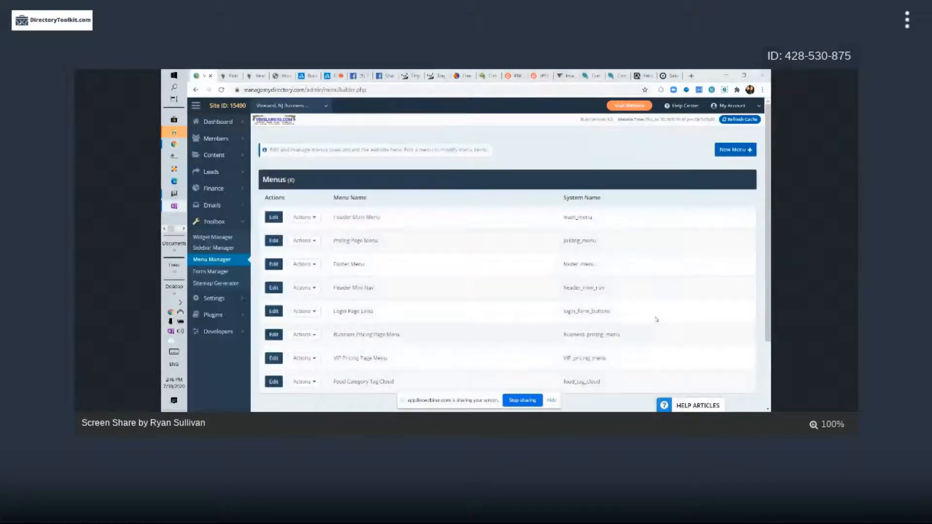
{"action": "scroll", "coordinate": [366, 289], "scroll_direction": "down", "scroll_amount": 3}
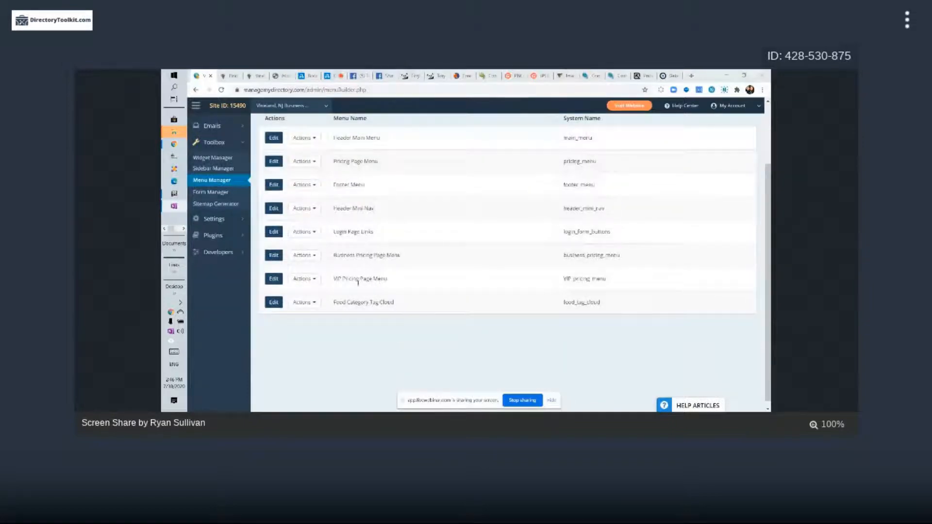
{"action": "left_click", "coordinate": [273, 303]}
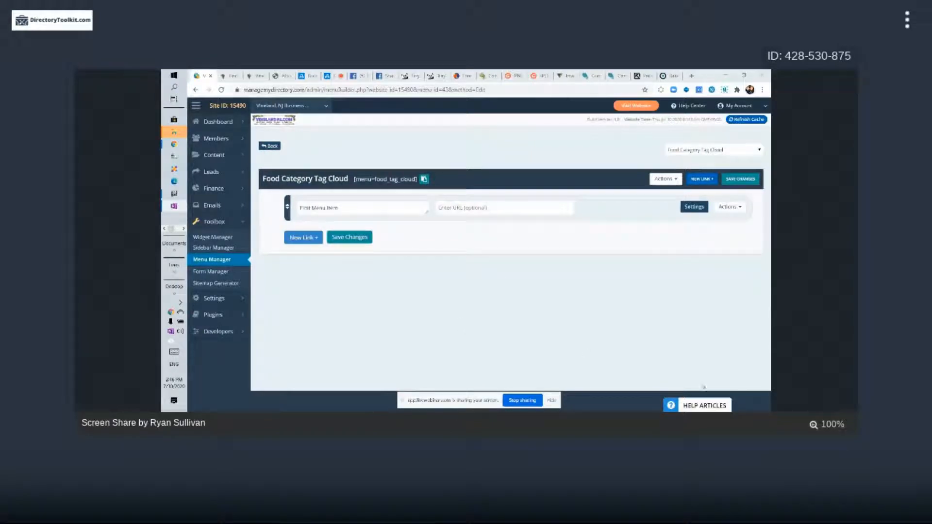
- Review the Location Specific Food heading and tags on the Hudsonville bakeries page and the Vineland Food / Drink categories
{"action": "left_click", "coordinate": [301, 207]}
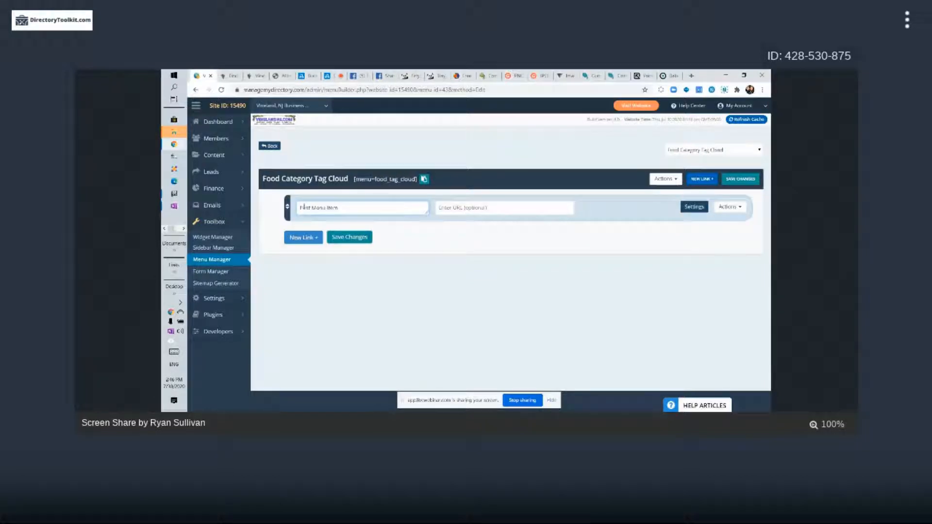
{"action": "left_click_drag", "start_coordinate": [301, 207], "coordinate": [360, 211]}
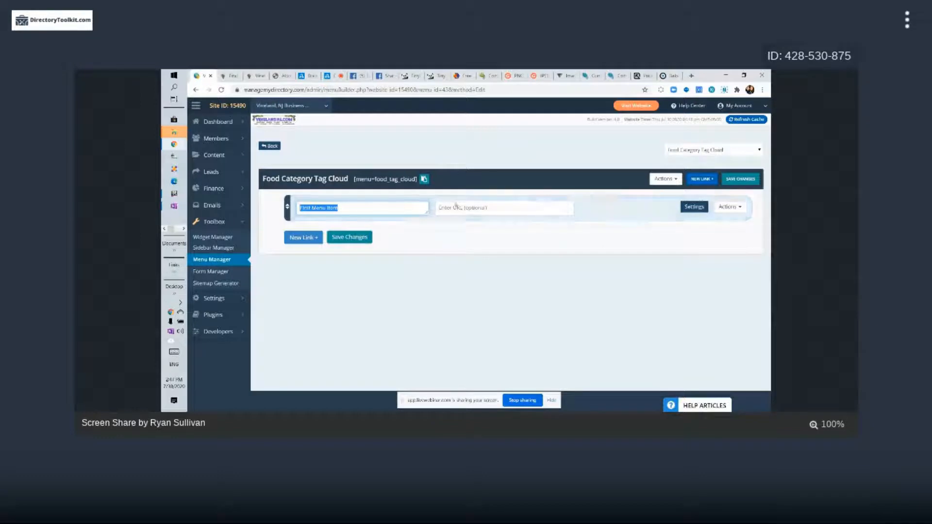
{"action": "left_click", "coordinate": [668, 76]}
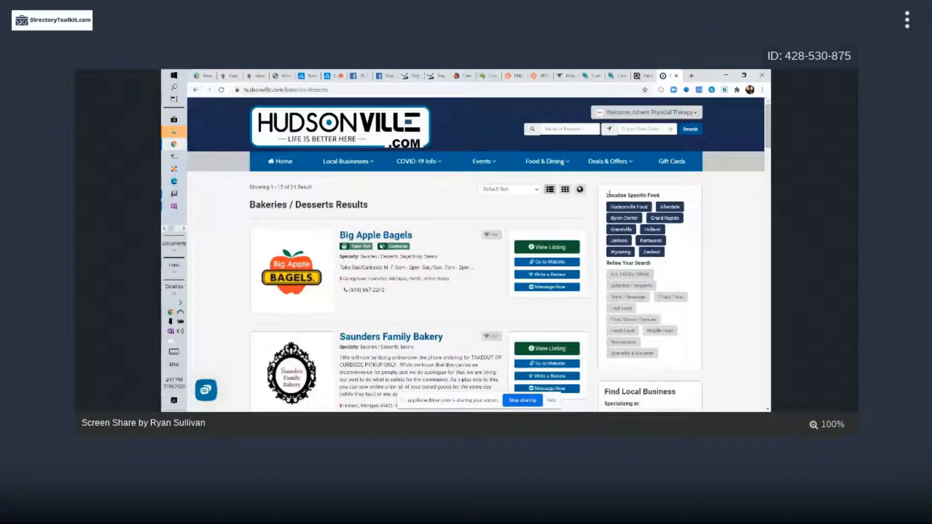
{"action": "left_click_drag", "start_coordinate": [607, 195], "coordinate": [664, 195]}
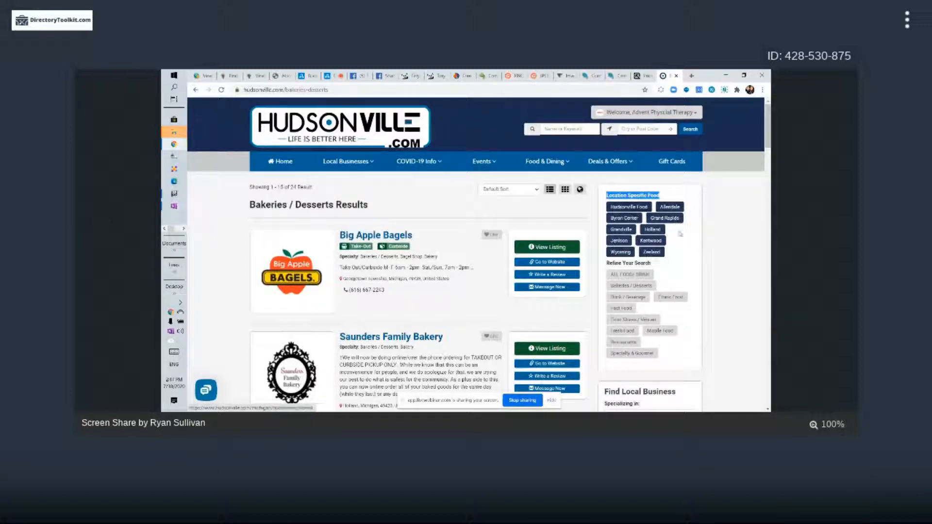
{"action": "left_click", "coordinate": [226, 76]}
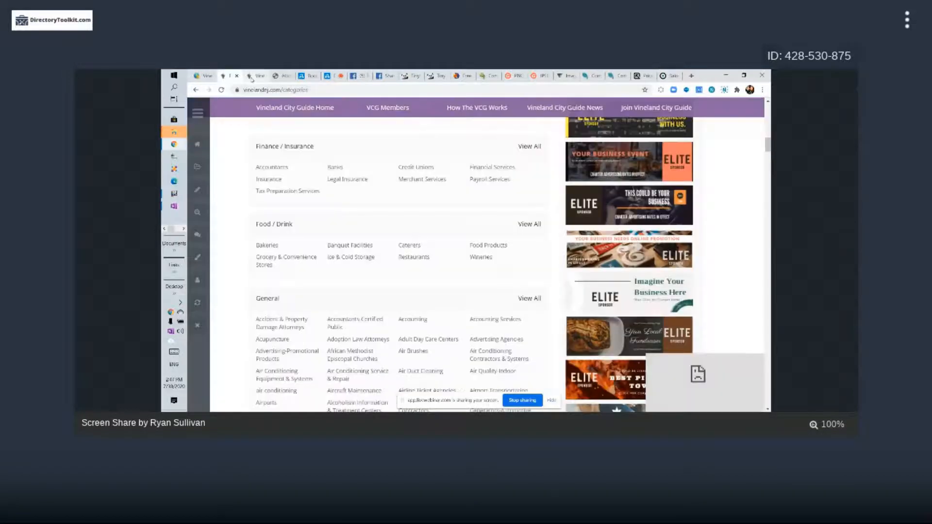
{"action": "left_click", "coordinate": [205, 76]}
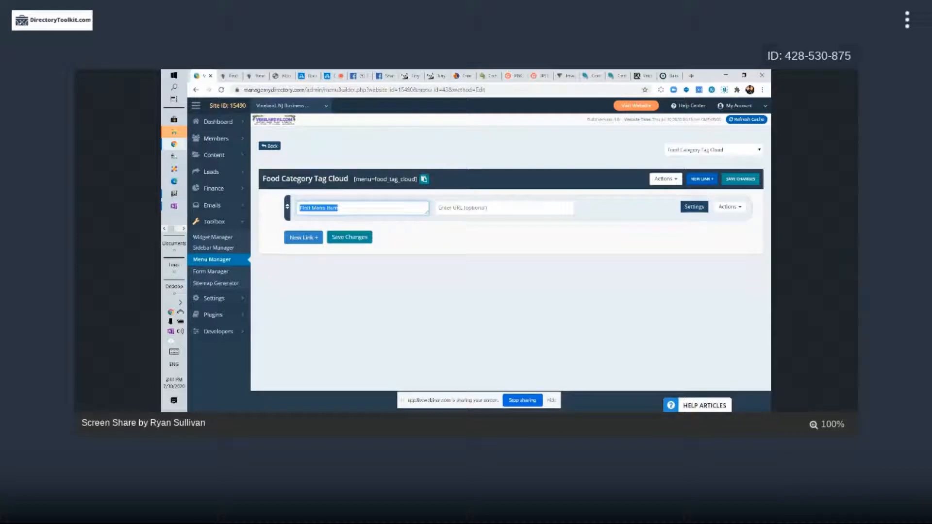
{"action": "key", "text": "alt+Tab"}
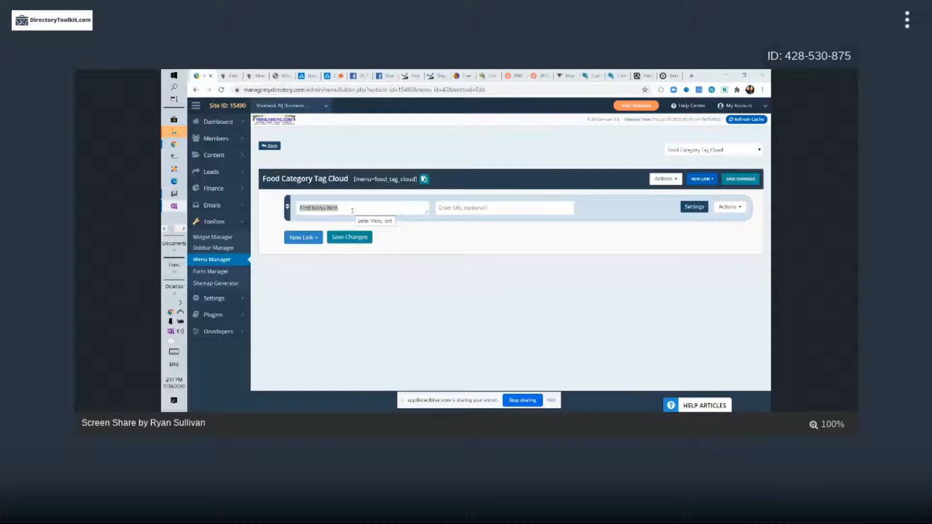
- Replace the first menu item's text with "Search By Subcategory"
{"action": "left_click_drag", "start_coordinate": [353, 211], "coordinate": [292, 206]}
{"action": "type", "text": "Search"}
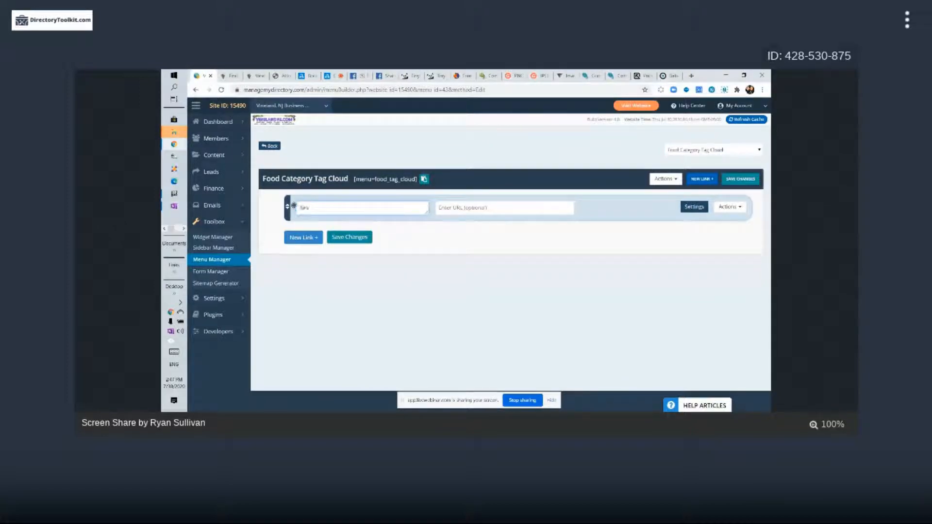
{"action": "type", "text": " By Name"}
{"action": "key", "text": "BackSpace"}
{"action": "key", "text": "BackSpace"}
{"action": "key", "text": "BackSpace"}
{"action": "key", "text": "BackSpace"}
{"action": "type", "text": "Subcategory"}
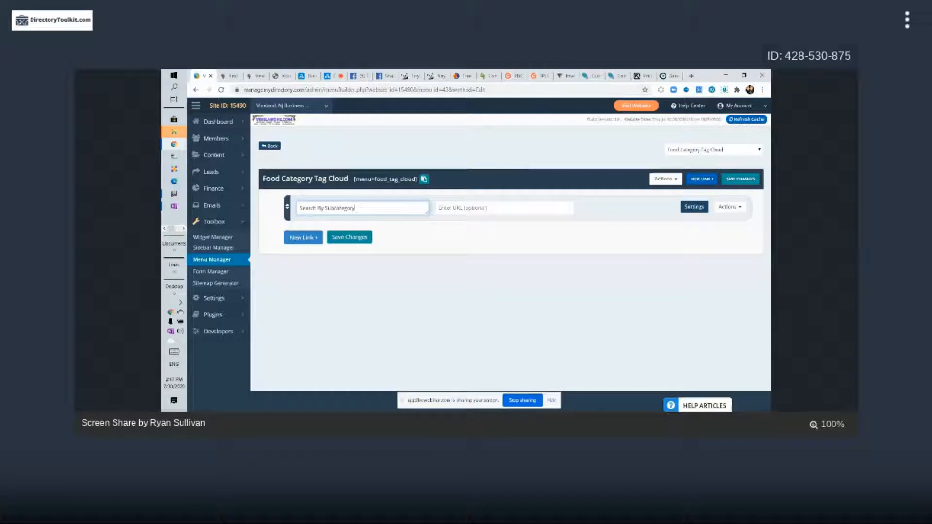
- Check the Hudsonville tag cloud, enter the outer <li> CSS class for the Search By Subcategory item and save the menu
{"action": "key", "text": "alt+Tab"}
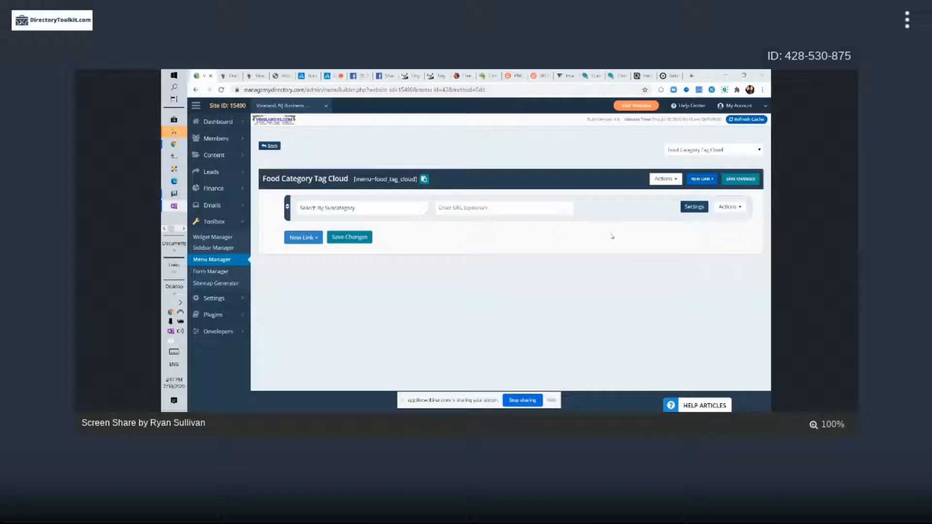
{"action": "left_click", "coordinate": [692, 207]}
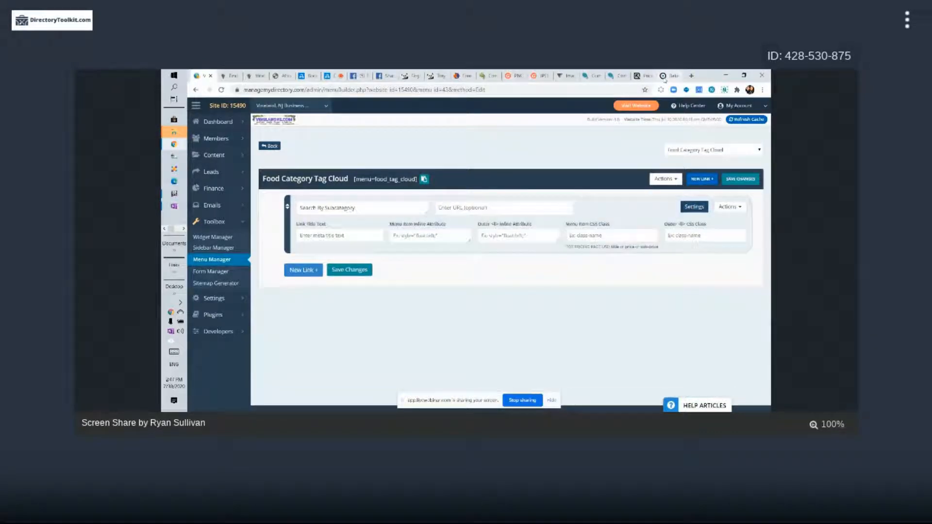
{"action": "left_click", "coordinate": [664, 77]}
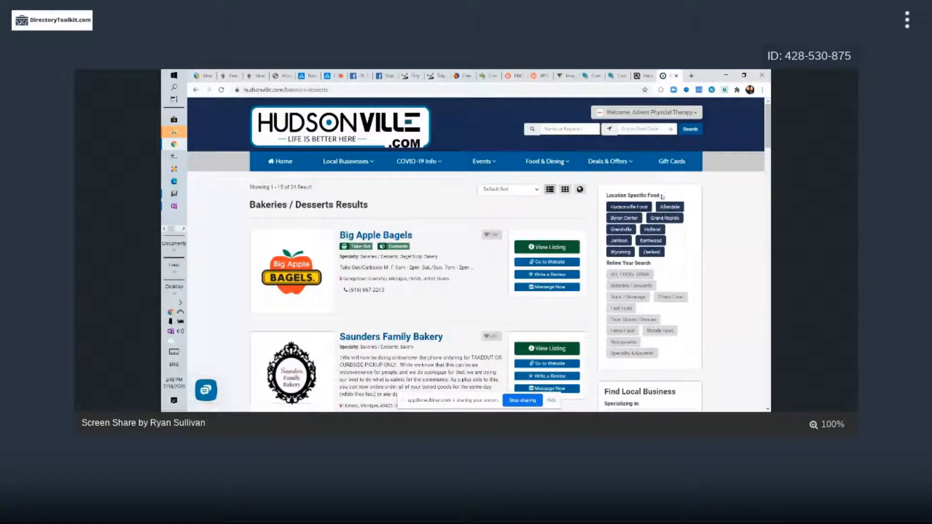
{"action": "left_click", "coordinate": [206, 77]}
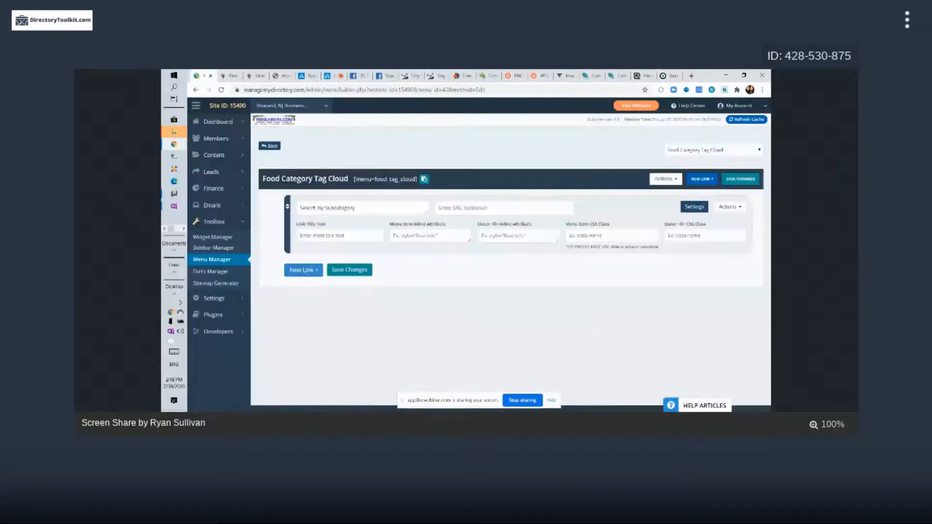
{"action": "left_click", "coordinate": [174, 206]}
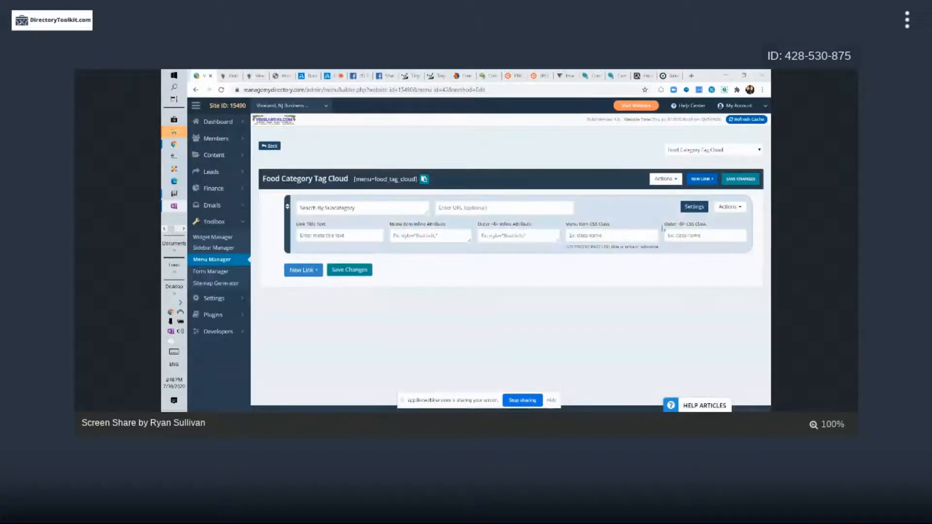
{"action": "left_click", "coordinate": [693, 234]}
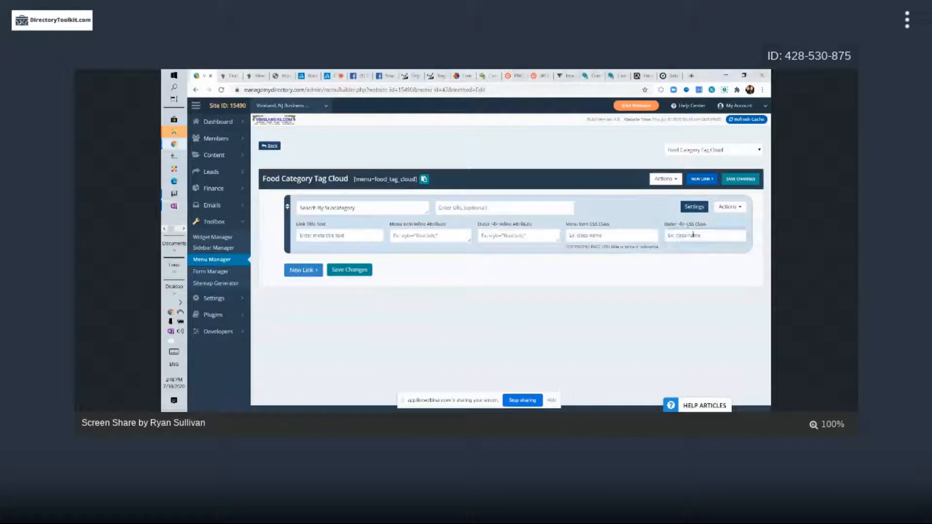
{"action": "type", "text": "t"}
{"action": "type", "text": "n"}
{"action": "type", "text": "-lg"}
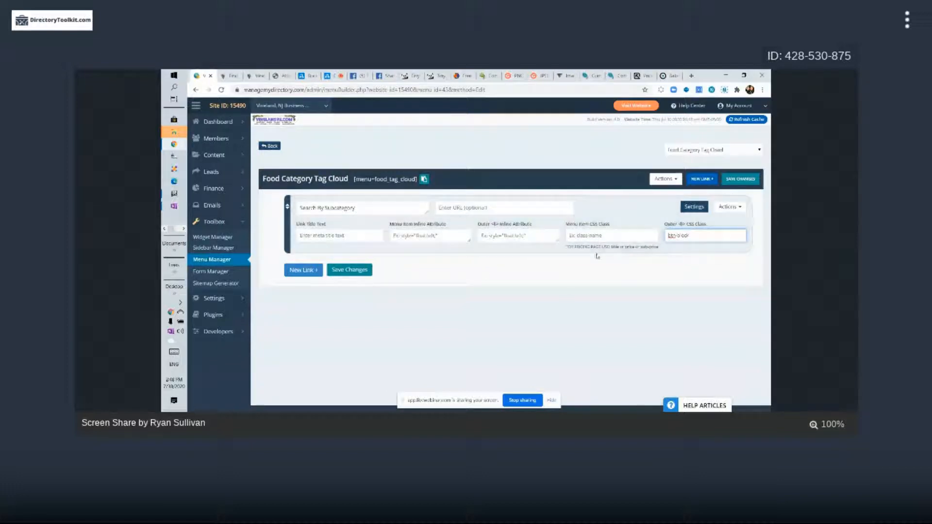
{"action": "left_click", "coordinate": [363, 269]}
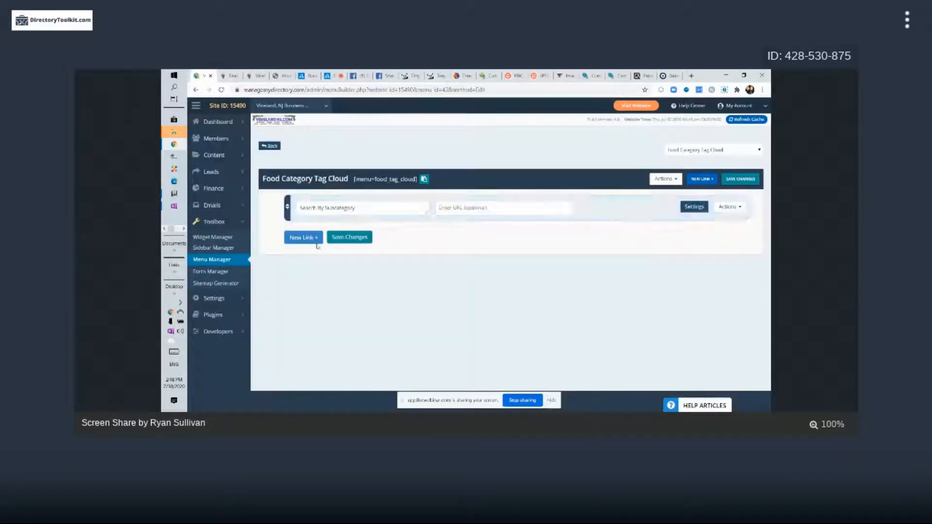
- Add a menu link named Bakeries, copying the name from the Food / Drink group on the Vineland categories page
{"action": "left_click", "coordinate": [311, 241]}
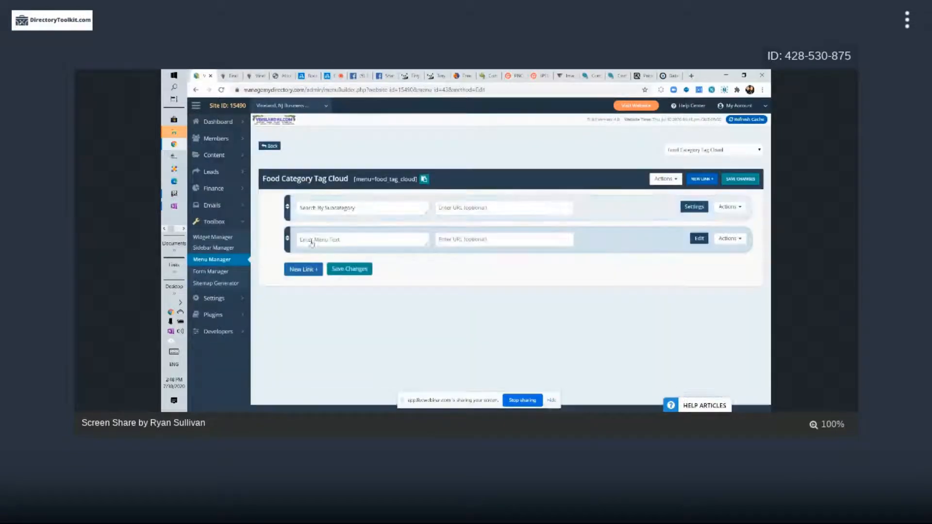
{"action": "left_click", "coordinate": [254, 77]}
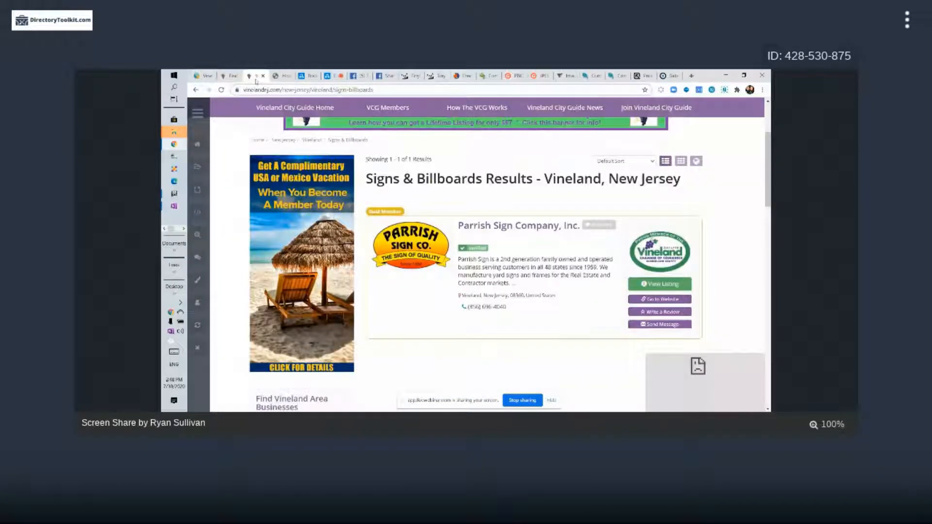
{"action": "left_click", "coordinate": [233, 76]}
{"action": "double_click", "coordinate": [267, 245]}
{"action": "key", "text": "ctrl+c"}
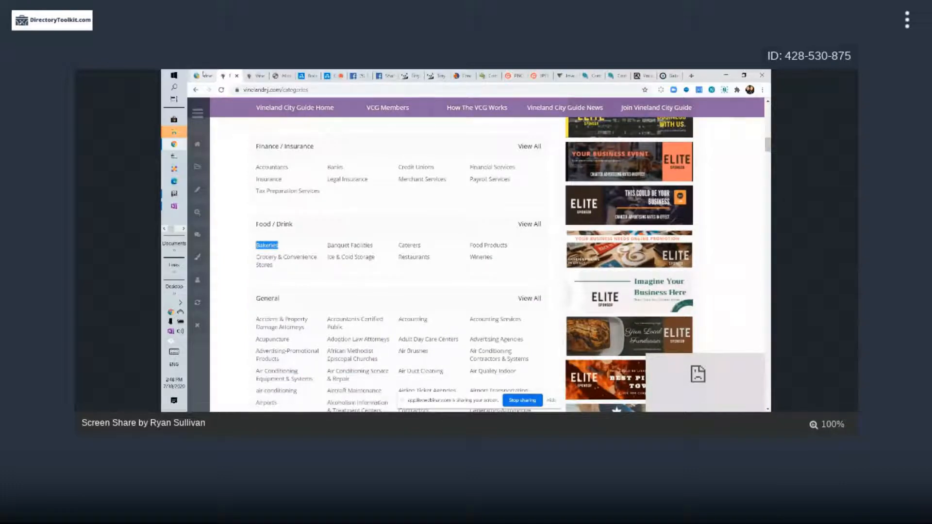
{"action": "left_click", "coordinate": [203, 73]}
{"action": "key", "text": "ctrl+v"}
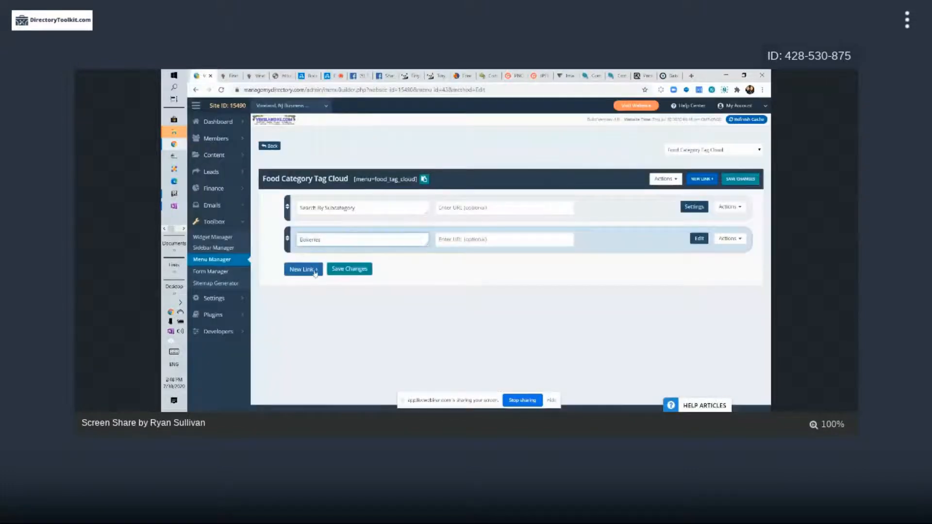
- Add a menu link named Banquet Facilities, copying the name from the Vineland Food / Drink categories
{"action": "left_click", "coordinate": [303, 268]}
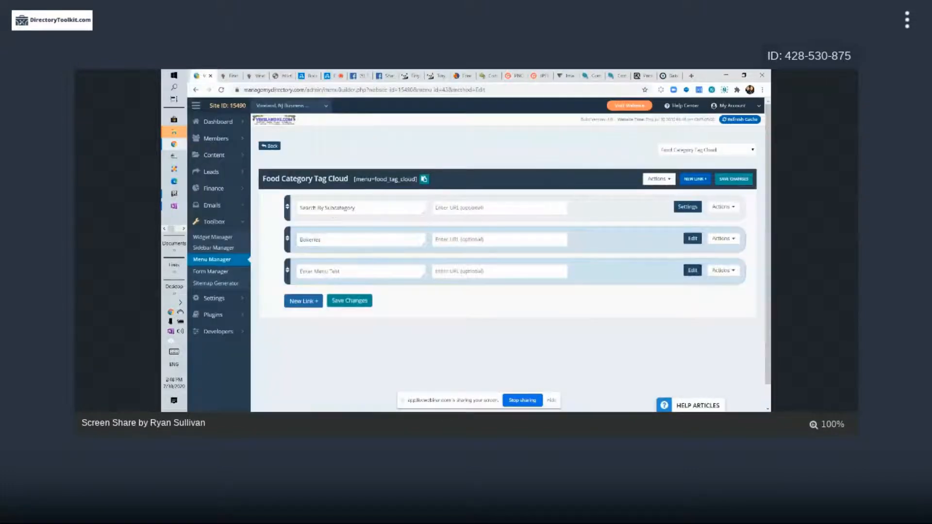
{"action": "left_click", "coordinate": [231, 76]}
{"action": "left_click_drag", "start_coordinate": [381, 247], "coordinate": [327, 246]}
{"action": "key", "text": "ctrl+c"}
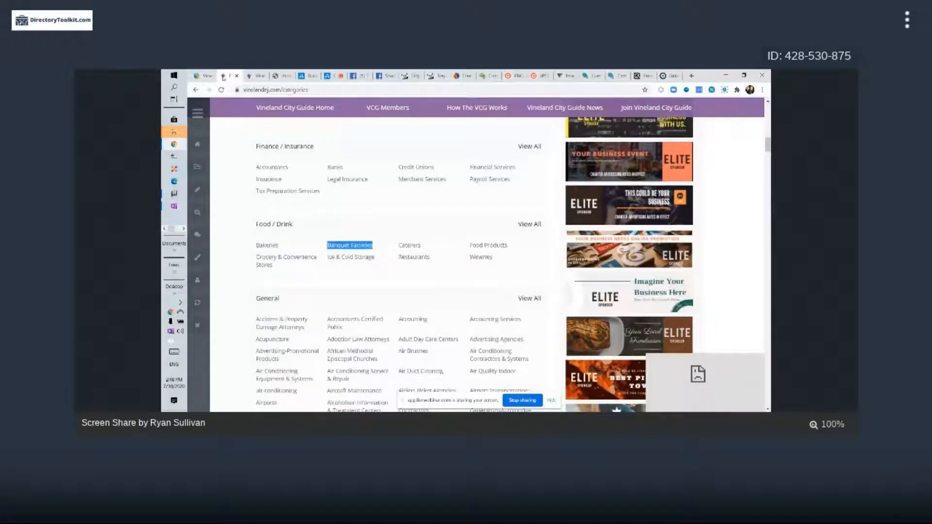
{"action": "left_click", "coordinate": [202, 77]}
{"action": "left_click", "coordinate": [321, 271]}
{"action": "key", "text": "ctrl+v"}
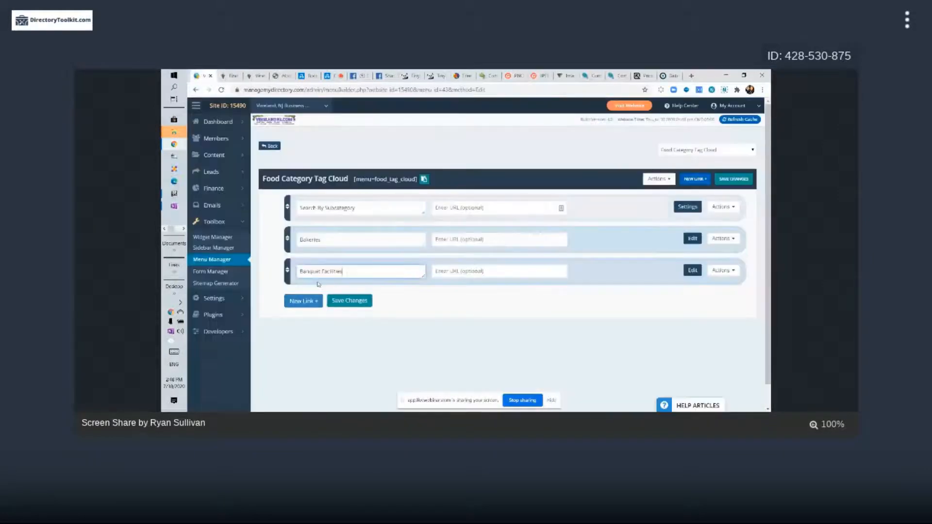
- Add a menu link named Caterers, copying the name from the Vineland Food / Drink categories
{"action": "left_click", "coordinate": [303, 301]}
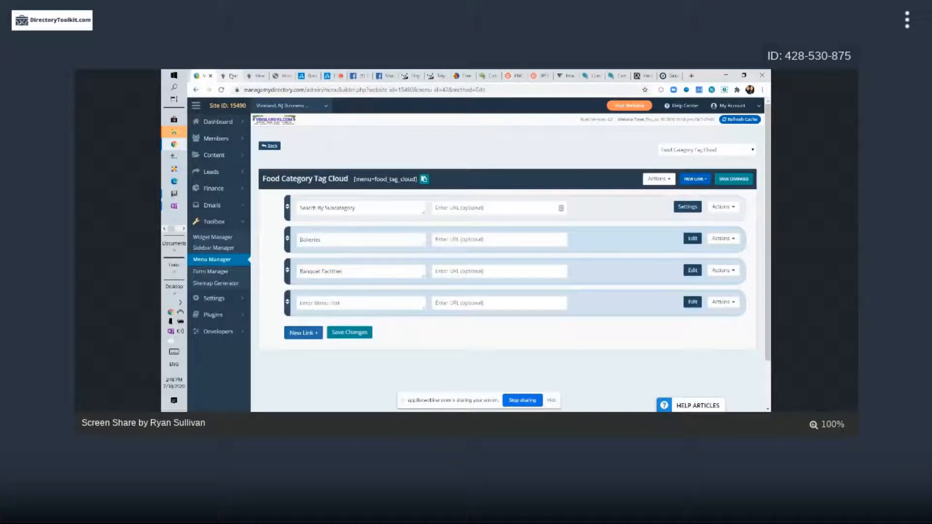
{"action": "left_click", "coordinate": [228, 76]}
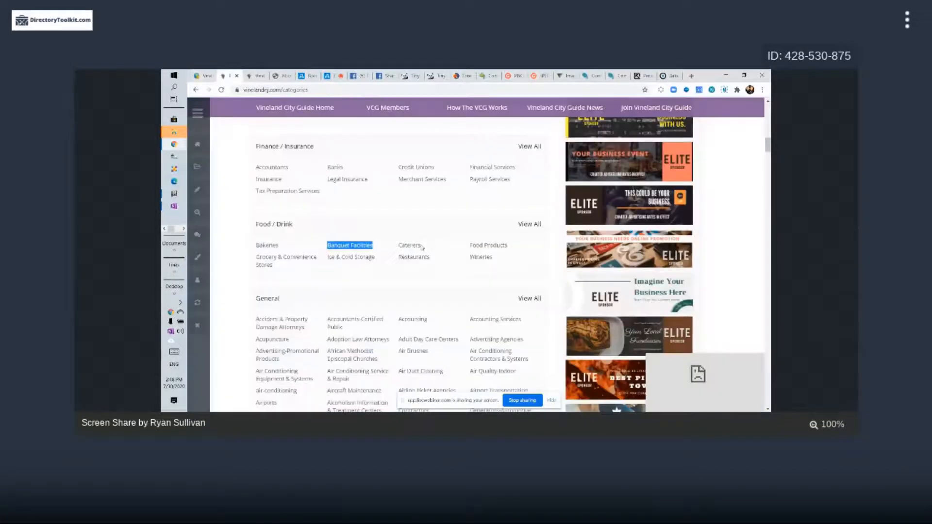
{"action": "double_click", "coordinate": [419, 245]}
{"action": "key", "text": "ctrl+c"}
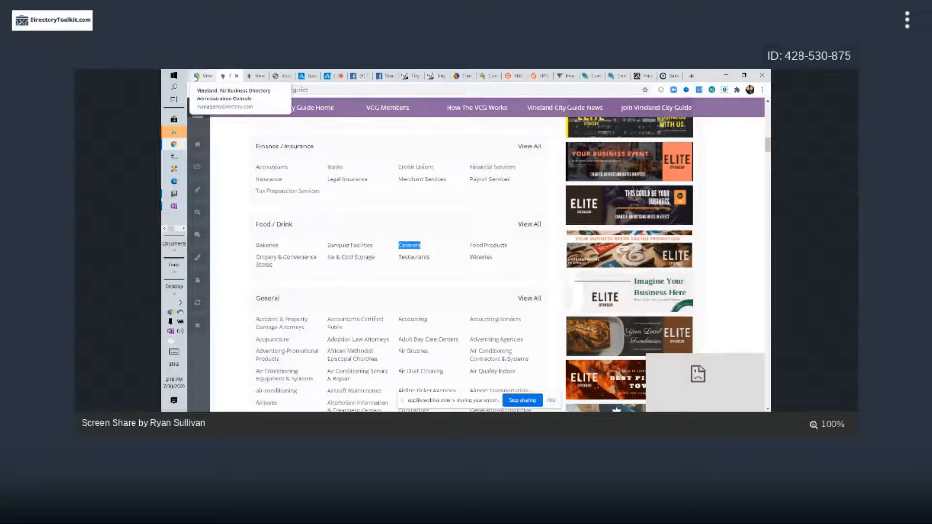
{"action": "left_click", "coordinate": [204, 76]}
{"action": "left_click", "coordinate": [308, 300]}
{"action": "key", "text": "ctrl+v"}
- Add a menu link named Food Products from the Food / Drink categories and return to the Vineland categories page
{"action": "left_click", "coordinate": [298, 334]}
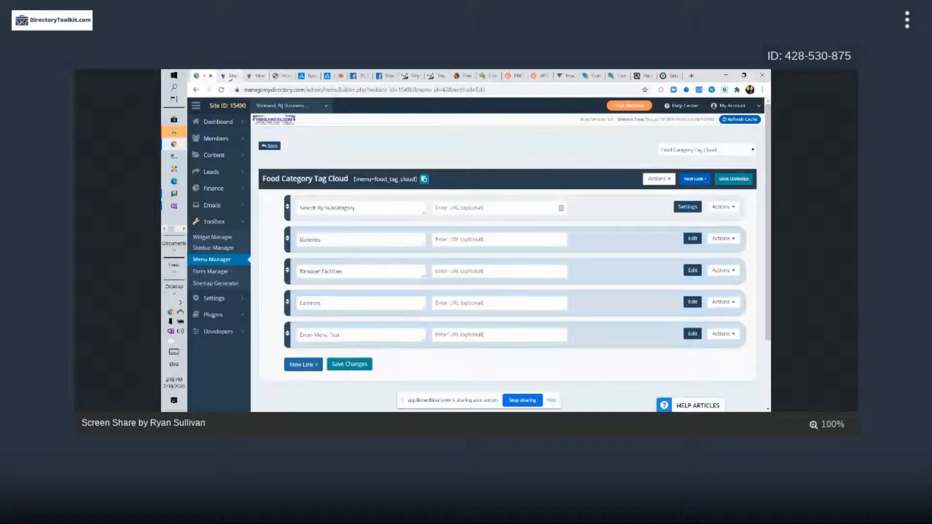
{"action": "left_click", "coordinate": [230, 76]}
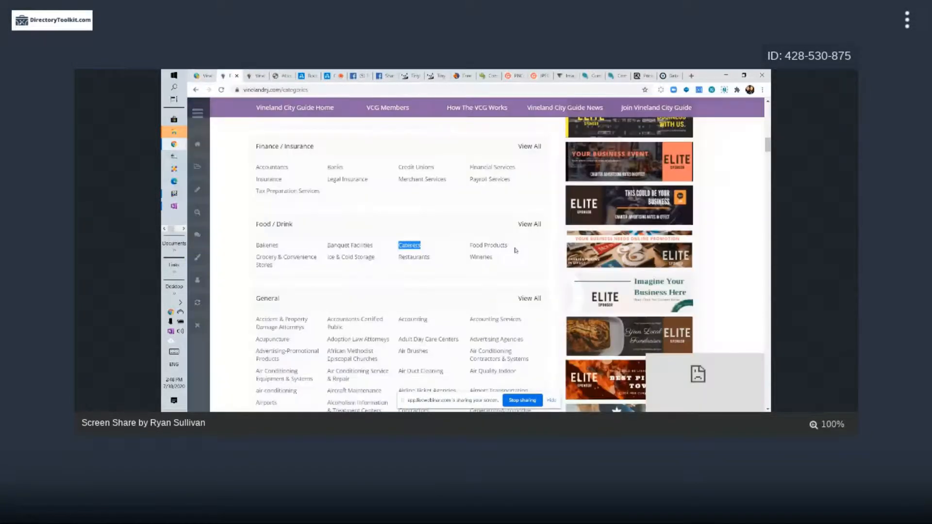
{"action": "left_click", "coordinate": [514, 248]}
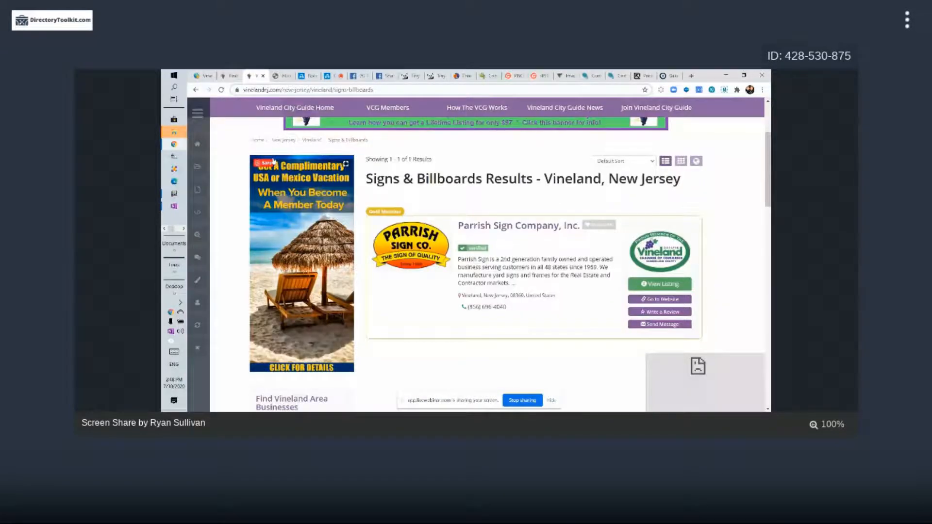
{"action": "left_click", "coordinate": [205, 76]}
{"action": "left_click", "coordinate": [315, 334]}
{"action": "type", "text": "Food Products"}
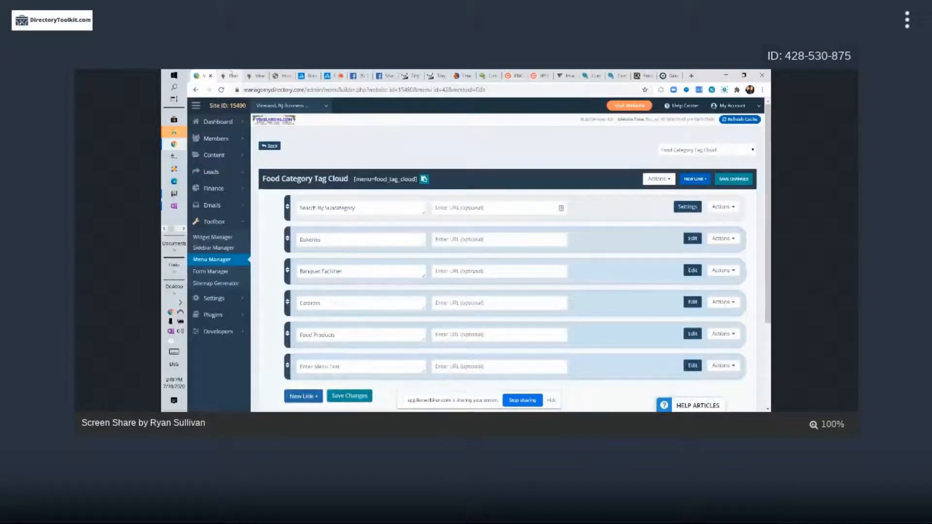
{"action": "left_click", "coordinate": [231, 75]}
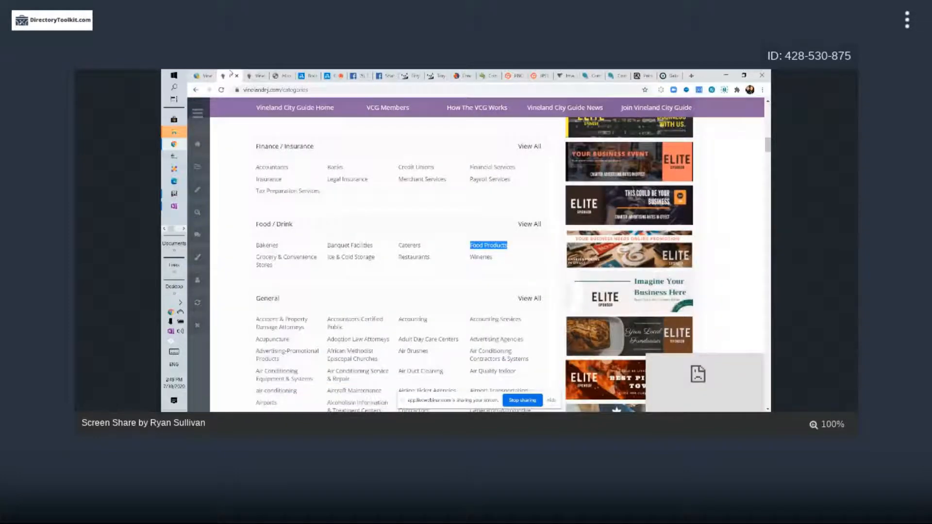
- Name the empty menu link Grocery & Convenience Stores, copying the name from the Vineland Food / Drink categories
{"action": "left_click_drag", "start_coordinate": [256, 257], "coordinate": [273, 265]}
{"action": "key", "text": "ctrl+c"}
{"action": "left_click", "coordinate": [206, 76]}
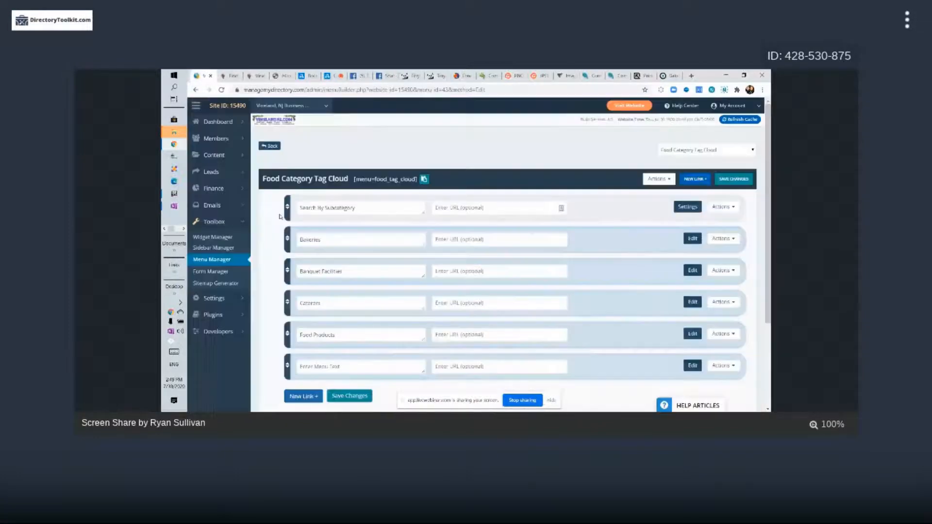
{"action": "key", "text": "ctrl+v"}
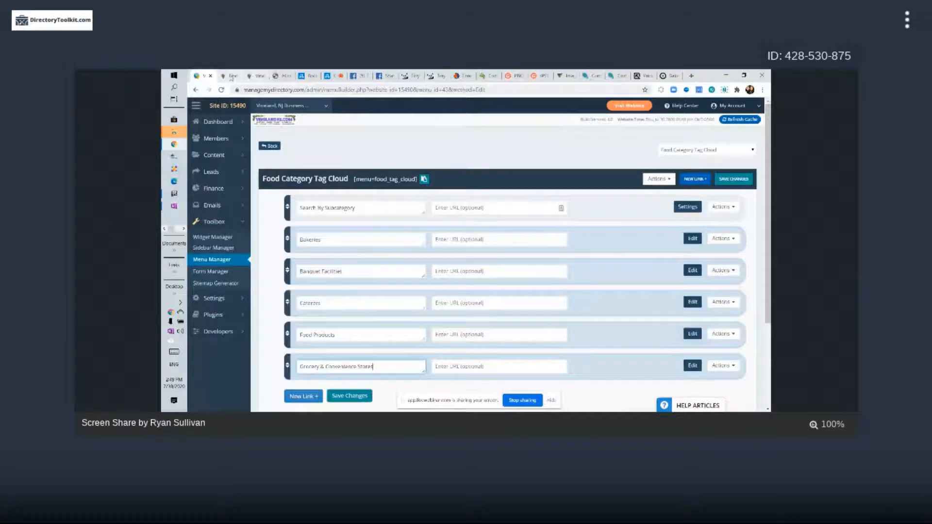
- Add a menu link named Ice & Cold Storage, copying the name from the Vineland Food / Drink categories
{"action": "left_click", "coordinate": [233, 76]}
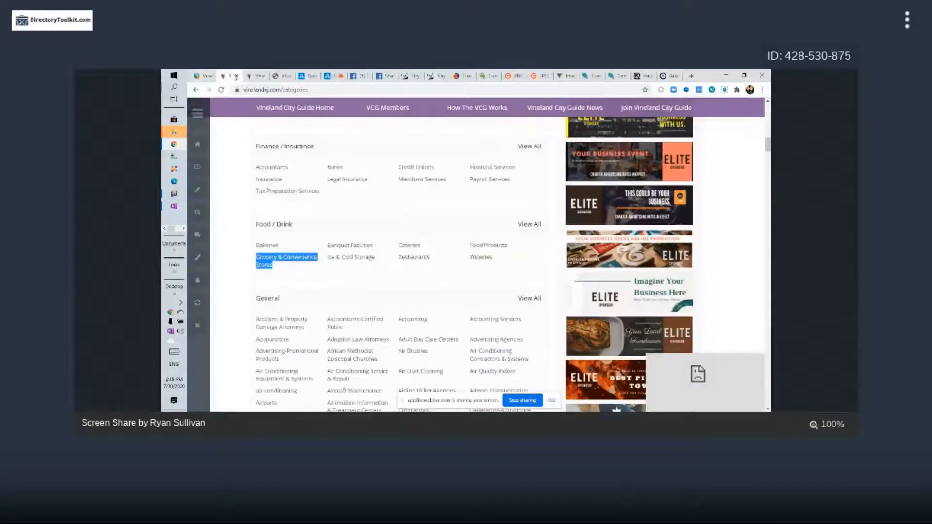
{"action": "left_click_drag", "start_coordinate": [376, 258], "coordinate": [327, 264]}
{"action": "key", "text": "ctrl+c"}
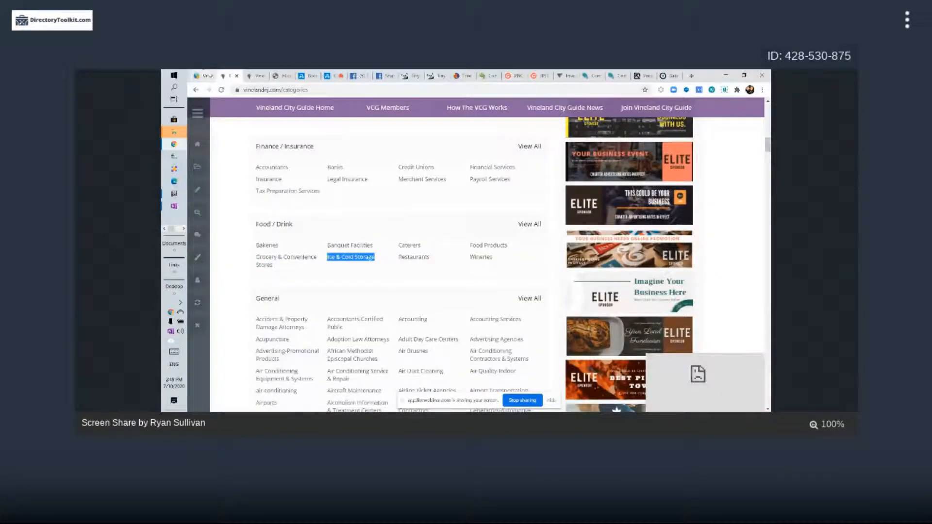
{"action": "left_click", "coordinate": [205, 79]}
{"action": "scroll", "coordinate": [280, 152], "scroll_direction": "down", "scroll_amount": 3}
{"action": "key", "text": "ctrl+v"}
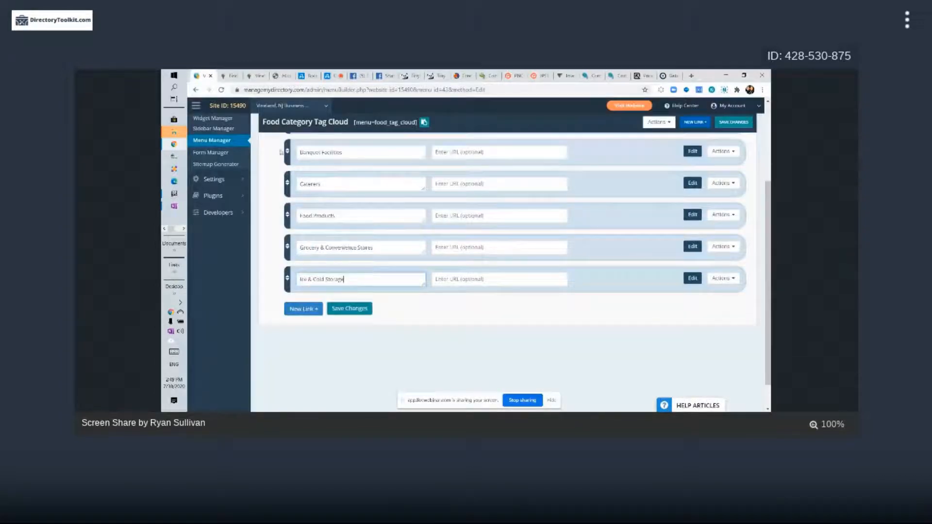
- Add a menu link named Restaurants, copying the name from the Vineland Food / Drink categories
{"action": "left_click", "coordinate": [231, 74]}
{"action": "left_click_drag", "start_coordinate": [410, 264], "coordinate": [398, 261]}
{"action": "key", "text": "ctrl+c"}
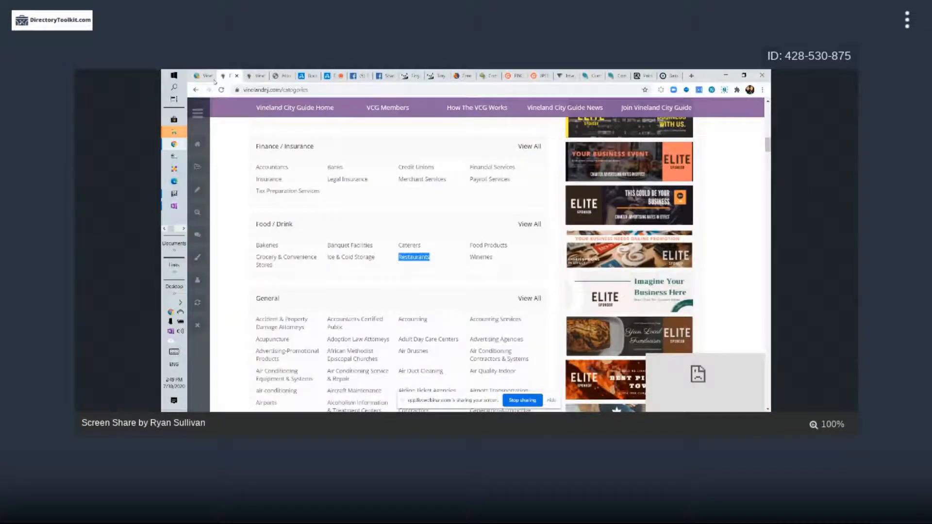
{"action": "left_click", "coordinate": [205, 77]}
{"action": "left_click", "coordinate": [304, 309]}
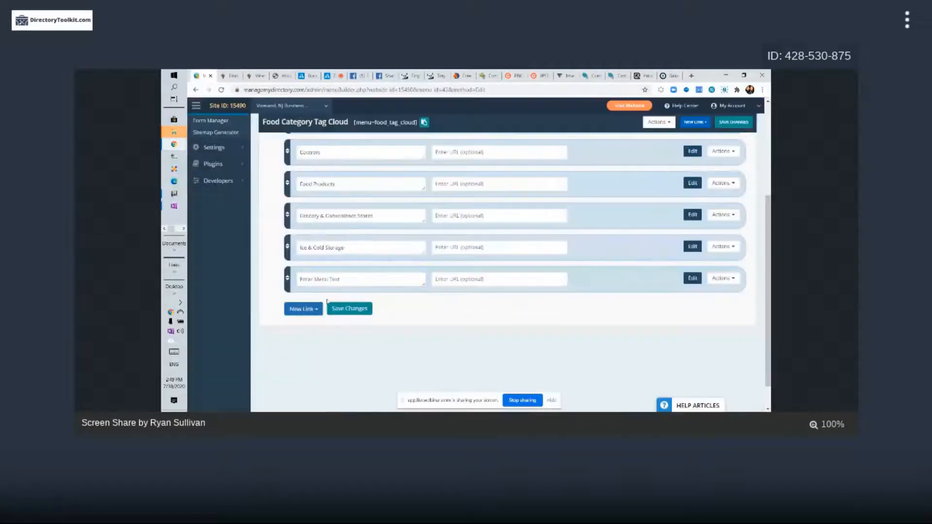
{"action": "left_click", "coordinate": [336, 279]}
{"action": "key", "text": "ctrl+v"}
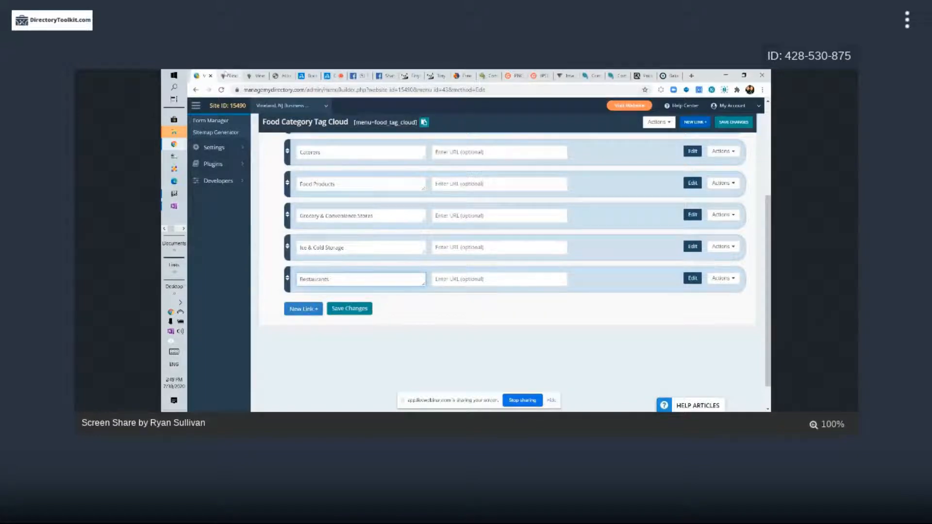
- Add a menu link named Wineries from the Food / Drink categories and look over the list of links
{"action": "left_click", "coordinate": [228, 76]}
{"action": "double_click", "coordinate": [480, 256]}
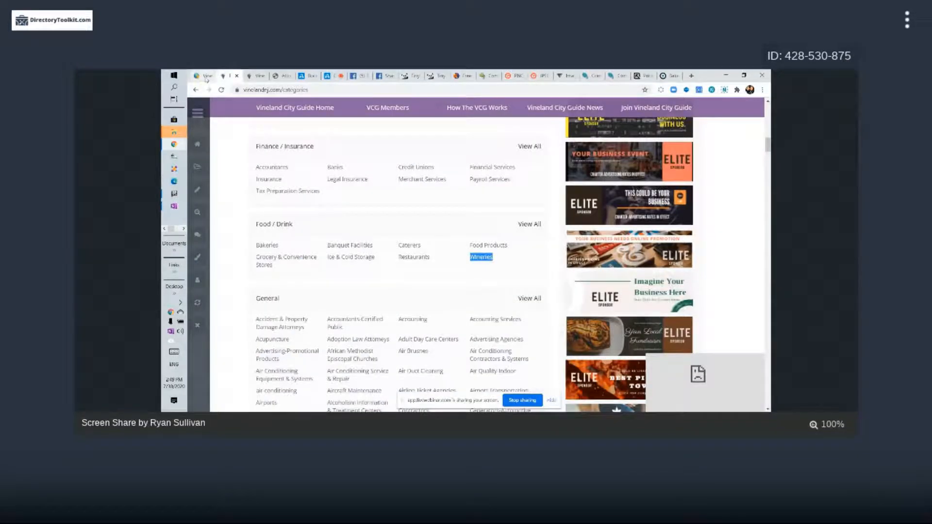
{"action": "left_click", "coordinate": [207, 78]}
{"action": "left_click", "coordinate": [325, 279]}
{"action": "type", "text": "Wineries"}
{"action": "scroll", "coordinate": [427, 335], "scroll_direction": "up", "scroll_amount": 3}
{"action": "scroll", "coordinate": [432, 339], "scroll_direction": "up", "scroll_amount": 5}
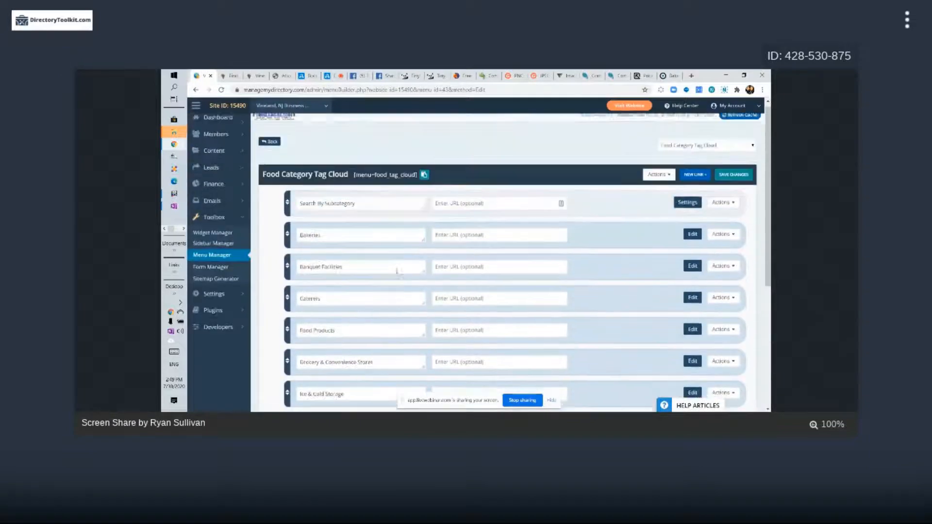
{"action": "scroll", "coordinate": [398, 213], "scroll_direction": "down", "scroll_amount": 4}
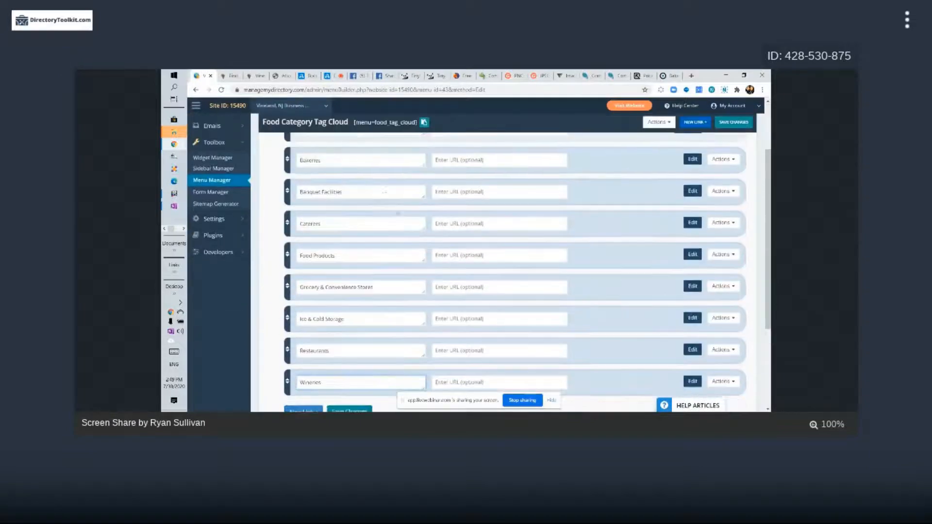
- Copy the Bakeries category link address into the Bakeries URL and remove the domain, leaving /food-drink/bakeries
{"action": "left_click", "coordinate": [229, 76]}
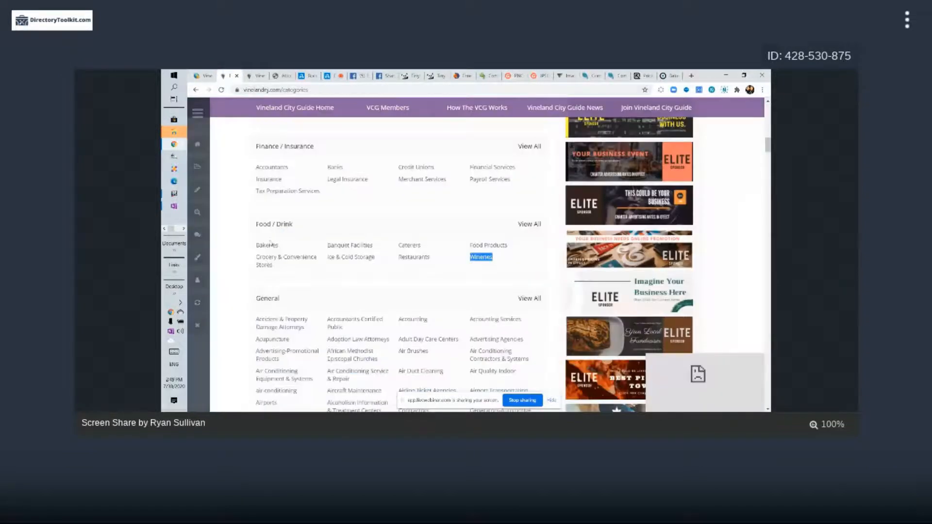
{"action": "right_click", "coordinate": [268, 245]}
{"action": "left_click", "coordinate": [297, 295]}
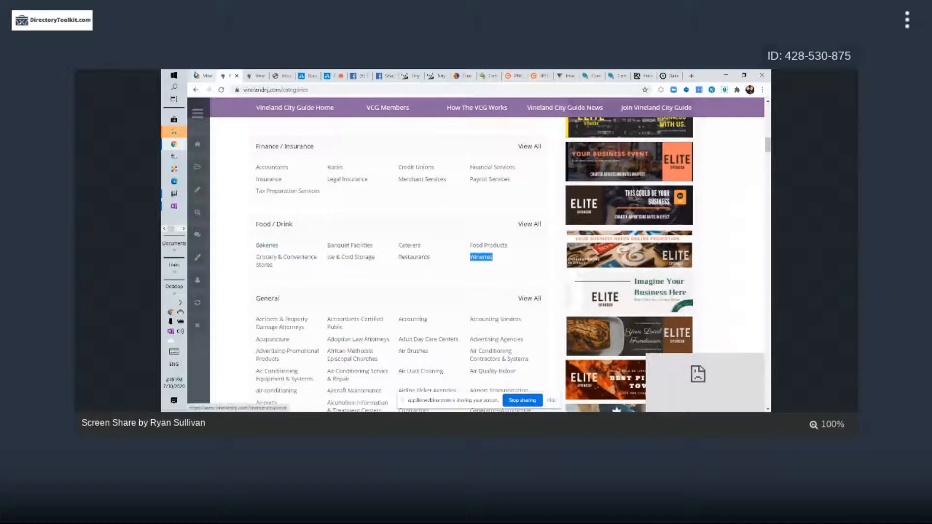
{"action": "left_click", "coordinate": [203, 76]}
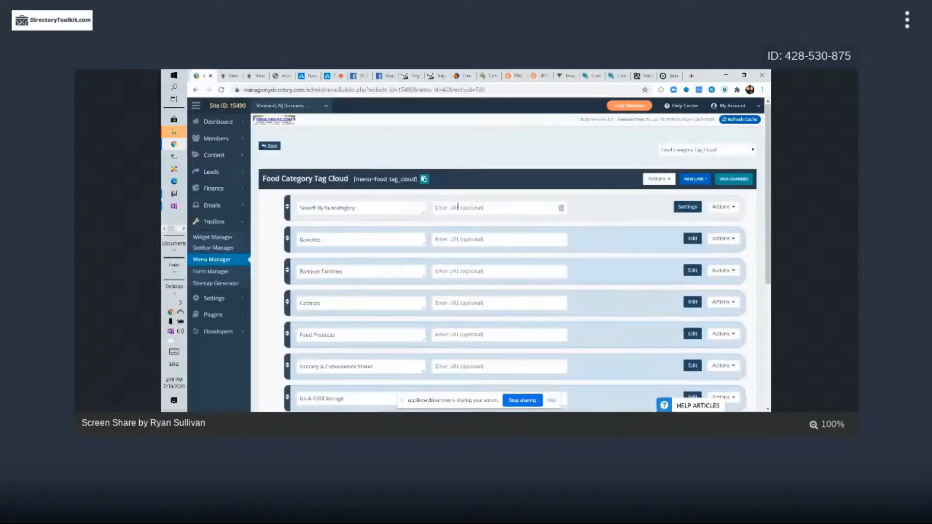
{"action": "left_click", "coordinate": [469, 239]}
{"action": "type", "text": "https://www.vinelandnj.com/food-drink/bakeries"}
{"action": "left_click_drag", "start_coordinate": [505, 239], "coordinate": [435, 240]}
{"action": "key", "text": "BackSpace"}
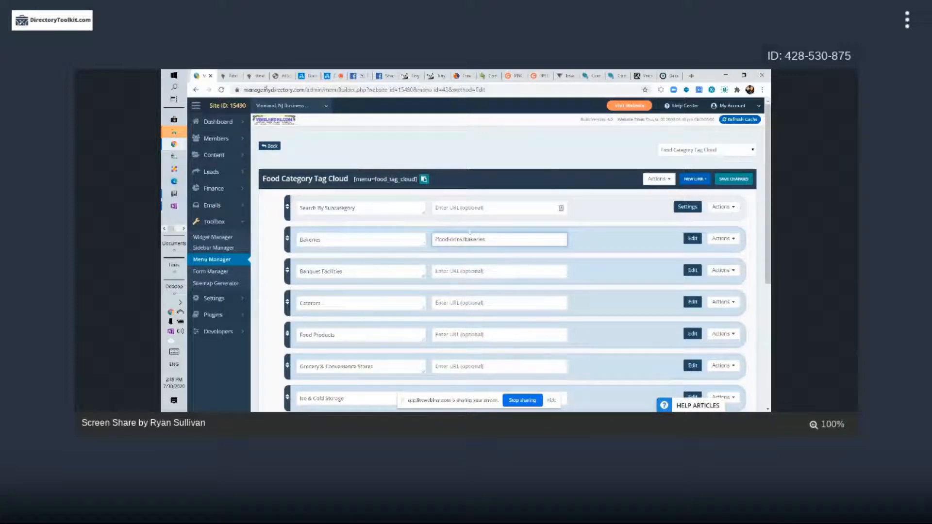
- Set the Banquet Facilities URL to /food-drink/banquet-facilities, using the category's copied link address without the domain
{"action": "left_click", "coordinate": [233, 75]}
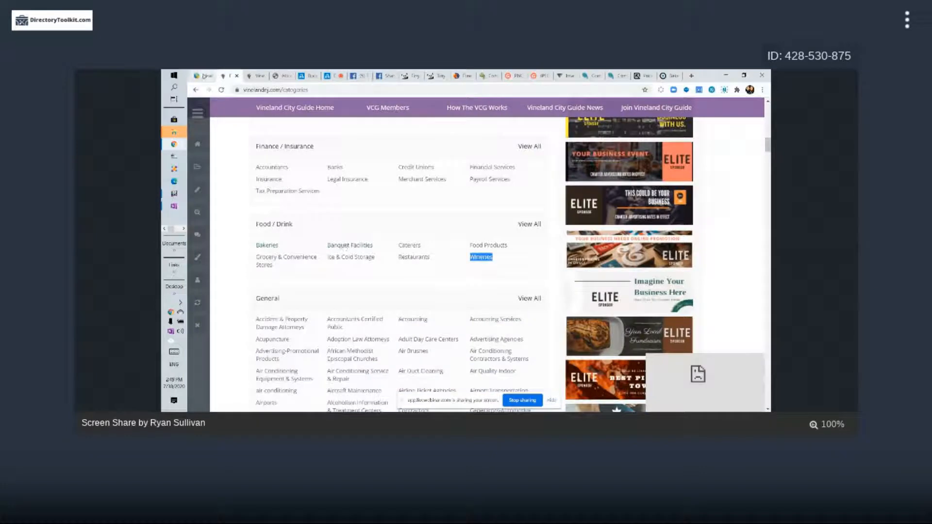
{"action": "left_click", "coordinate": [202, 77]}
{"action": "left_click", "coordinate": [443, 270]}
{"action": "type", "text": "/food-drink/banquet-facilities"}
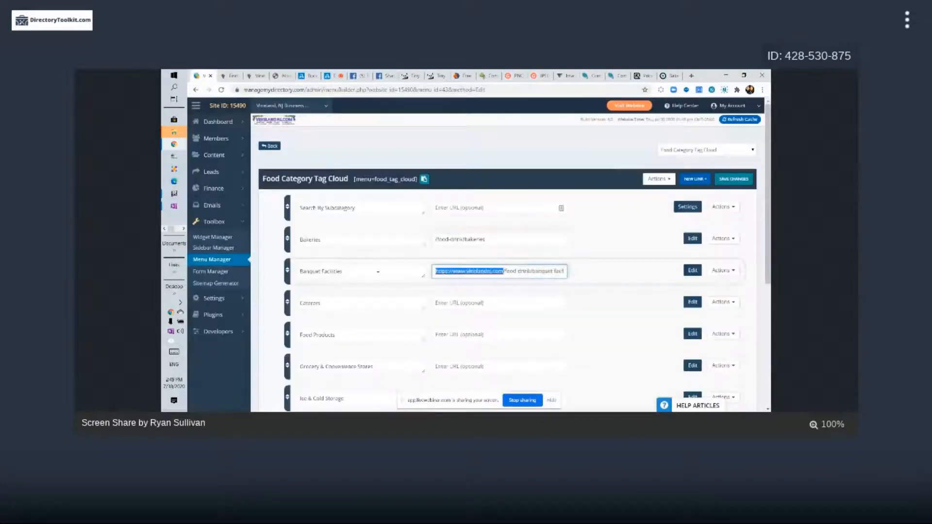
{"action": "scroll", "coordinate": [443, 269], "scroll_direction": "down", "scroll_amount": 3}
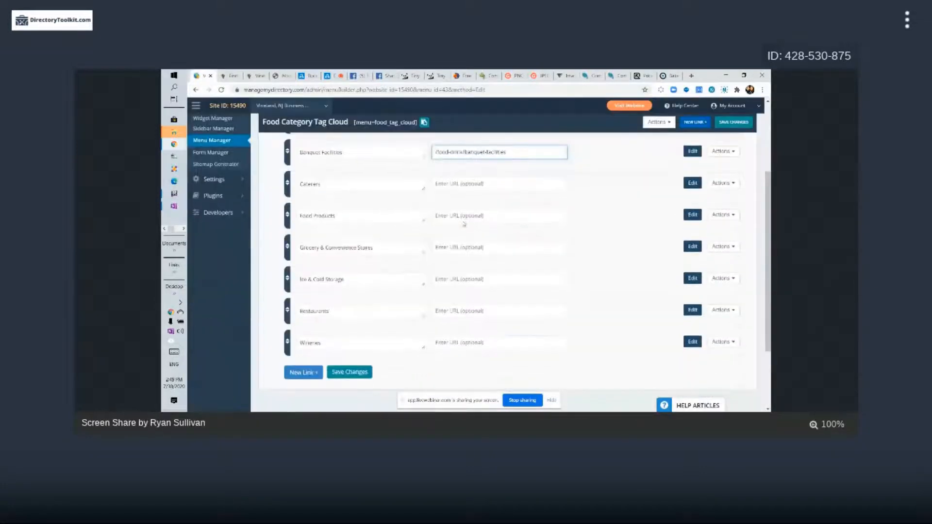
- Copy the Caterers category link address into the Caterers URL and trim it to /food-drink/caterers
{"action": "left_click", "coordinate": [232, 76]}
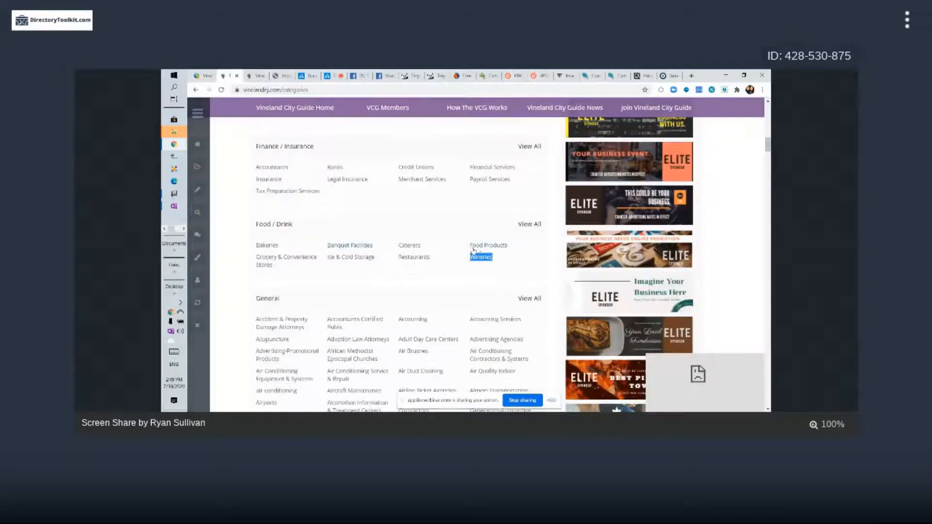
{"action": "right_click", "coordinate": [408, 247]}
{"action": "left_click", "coordinate": [428, 293]}
{"action": "left_click", "coordinate": [203, 77]}
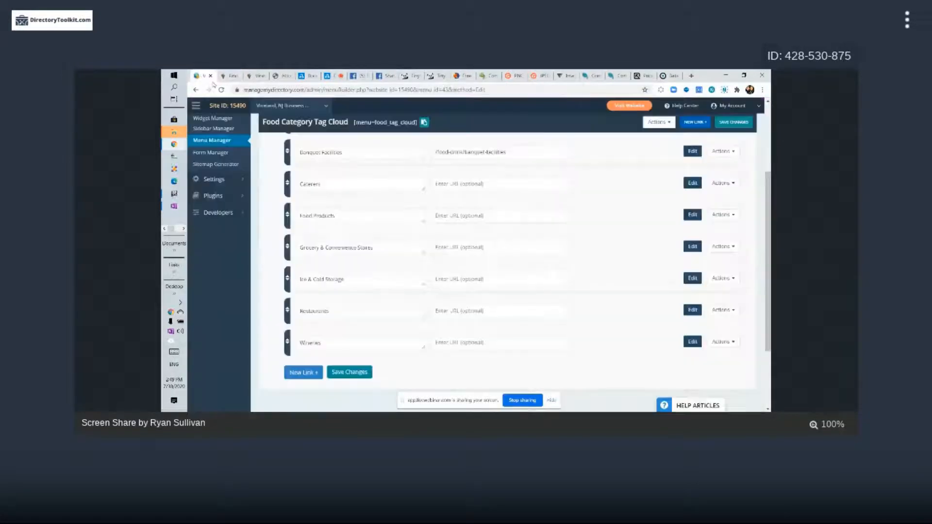
{"action": "left_click", "coordinate": [447, 185]}
{"action": "key", "text": "ctrl+v"}
{"action": "key", "text": "shift+Home"}
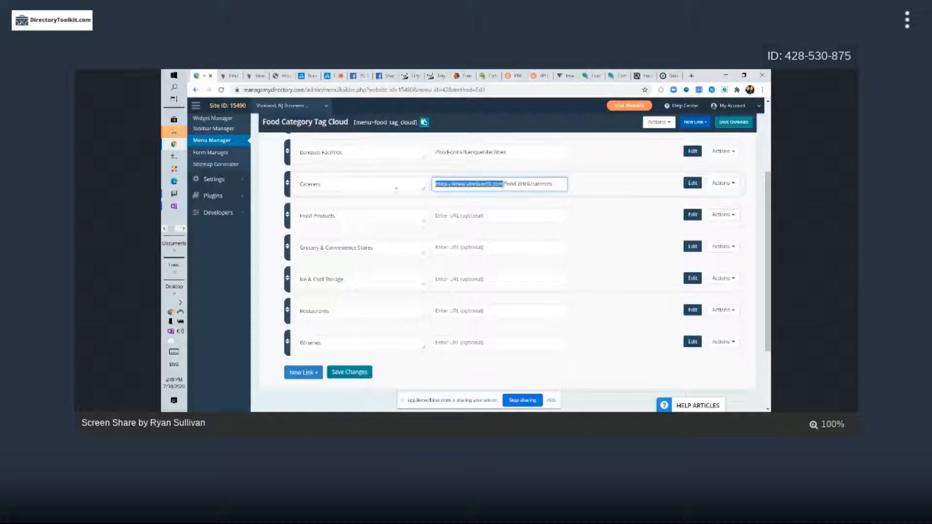
{"action": "key", "text": "BackSpace"}
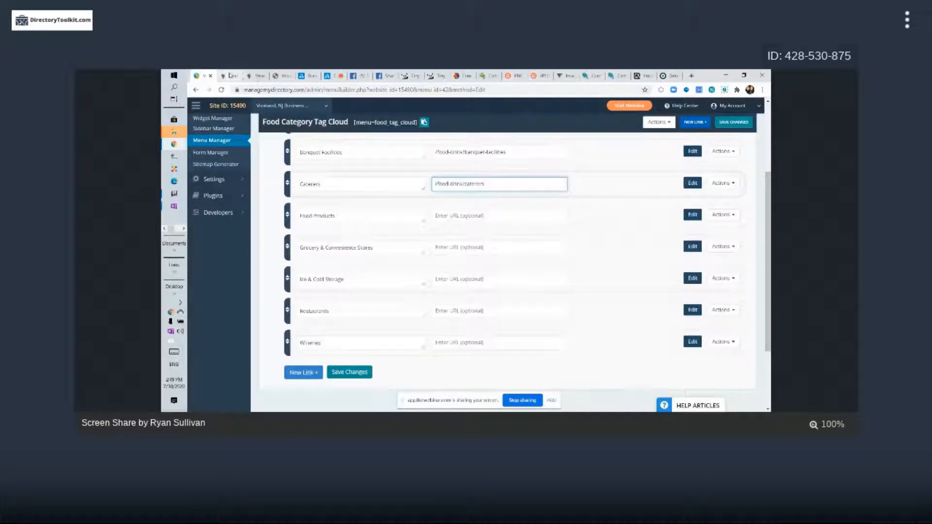
- Set the Food Products URL to /food-drink/grocery-convenience-stores, pasting the link address copied from the categories page and removing the domain
{"action": "left_click", "coordinate": [231, 76]}
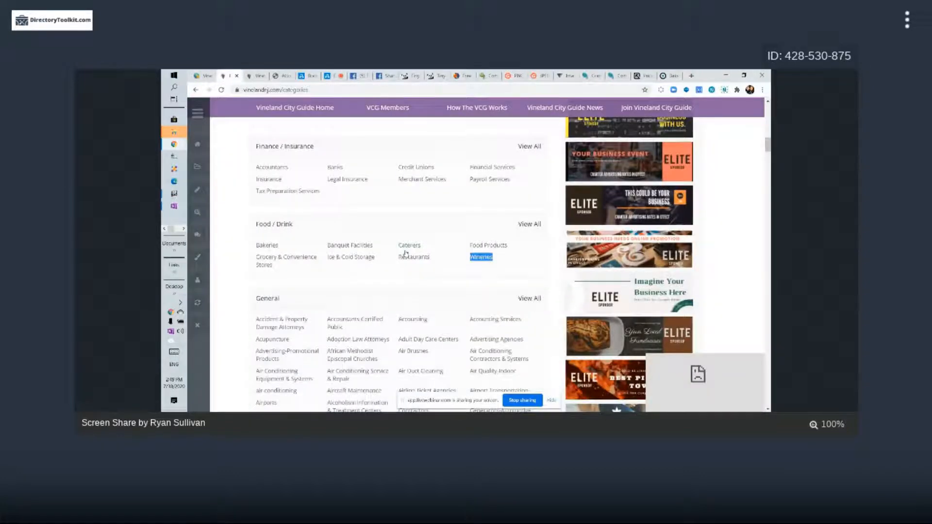
{"action": "left_click", "coordinate": [204, 76]}
{"action": "key", "text": "ctrl+v"}
{"action": "left_click_drag", "start_coordinate": [468, 214], "coordinate": [326, 209]}
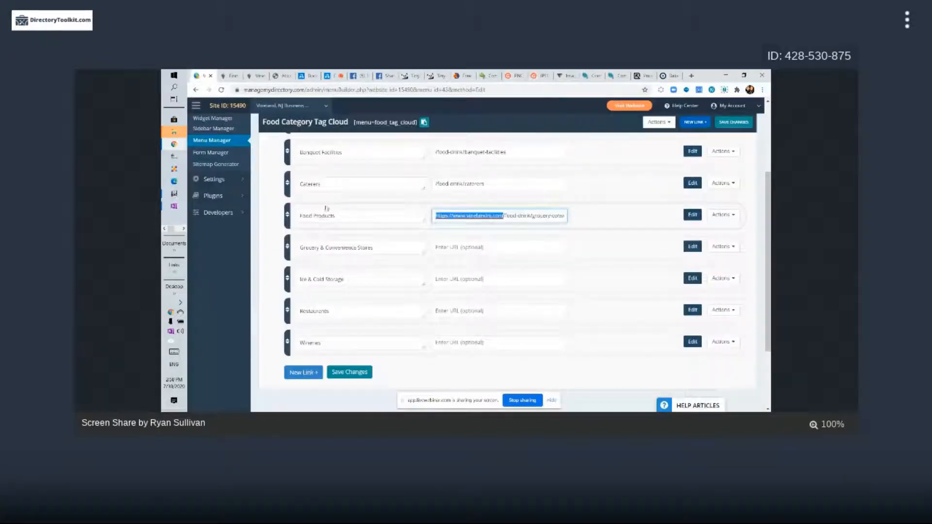
{"action": "key", "text": "BackSpace"}
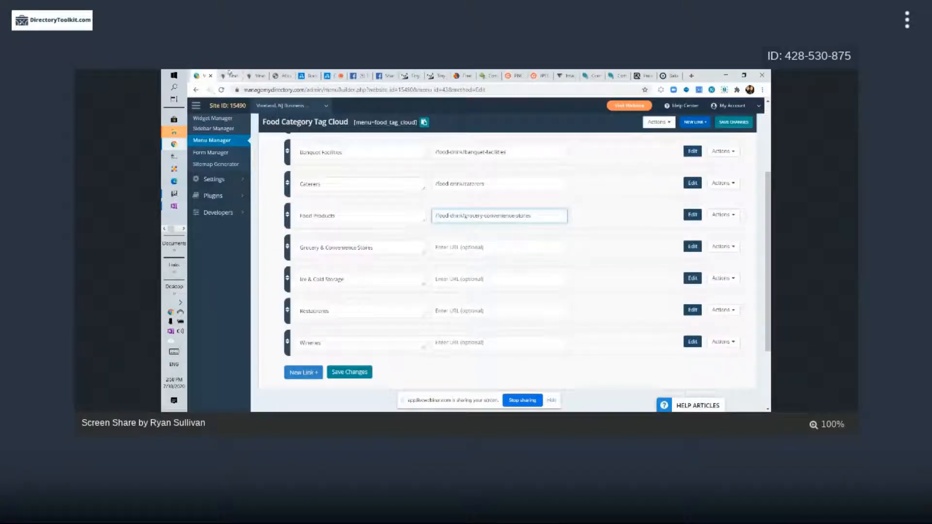
- Set the Grocery & Convenience Stores URL to /food-drink/ice-cold-storage, pasting the copied category link address and removing the domain
{"action": "left_click", "coordinate": [228, 75]}
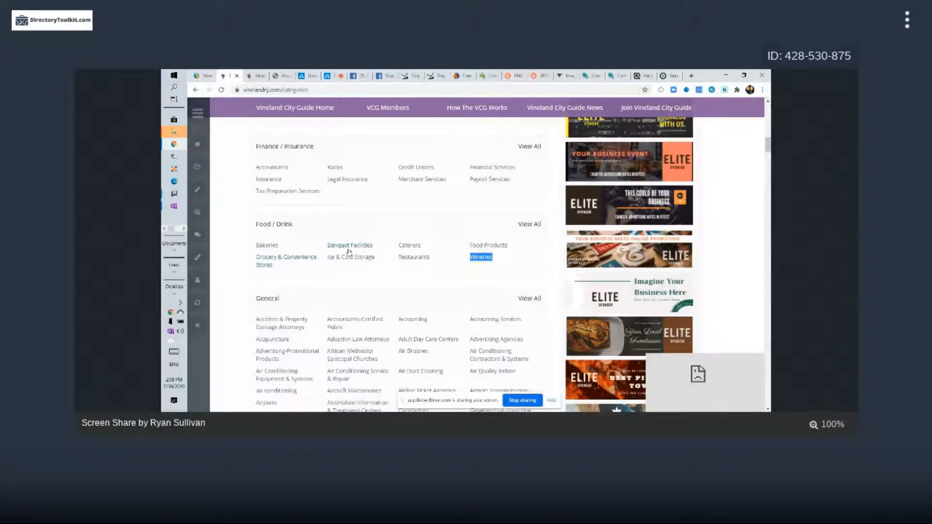
{"action": "left_click", "coordinate": [204, 76]}
{"action": "left_click", "coordinate": [498, 247]}
{"action": "key", "text": "ctrl+v"}
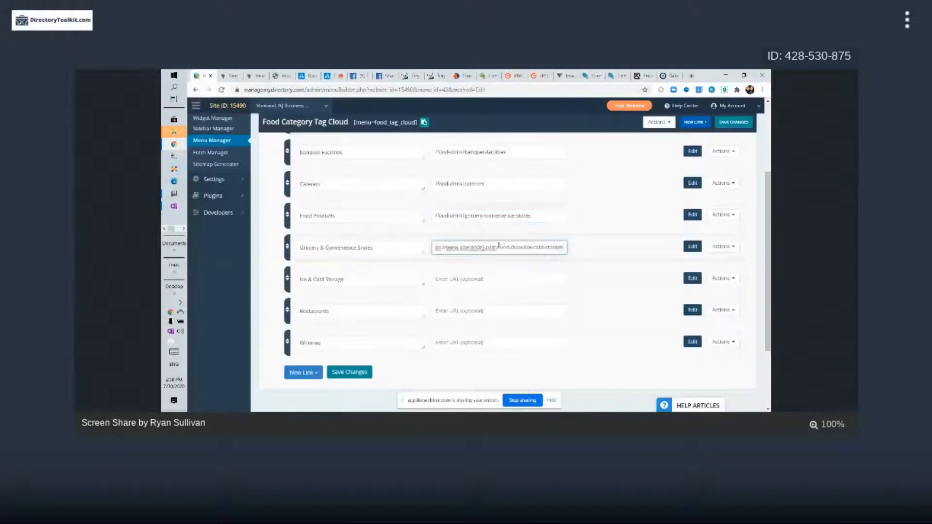
{"action": "left_click_drag", "start_coordinate": [498, 247], "coordinate": [340, 245]}
{"action": "key", "text": "BackSpace"}
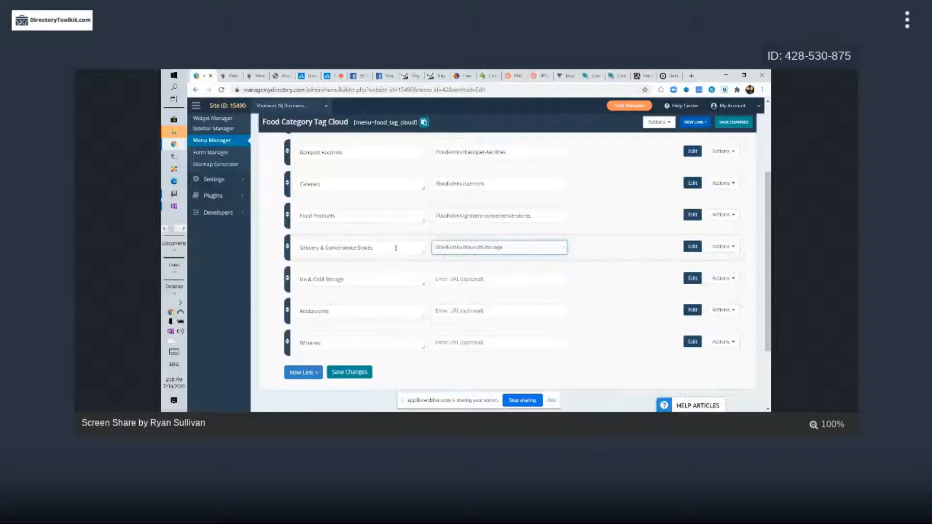
- Set the Ice & Cold Storage URL to /food-drink/ice-cold-storage from the copied category link address, and return to the Vineland categories page
{"action": "left_click", "coordinate": [225, 78]}
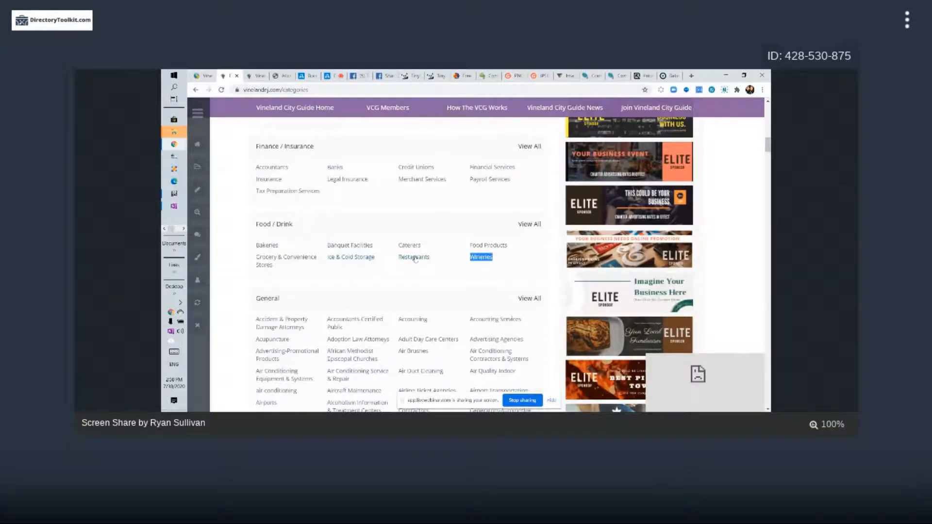
{"action": "left_click", "coordinate": [205, 77]}
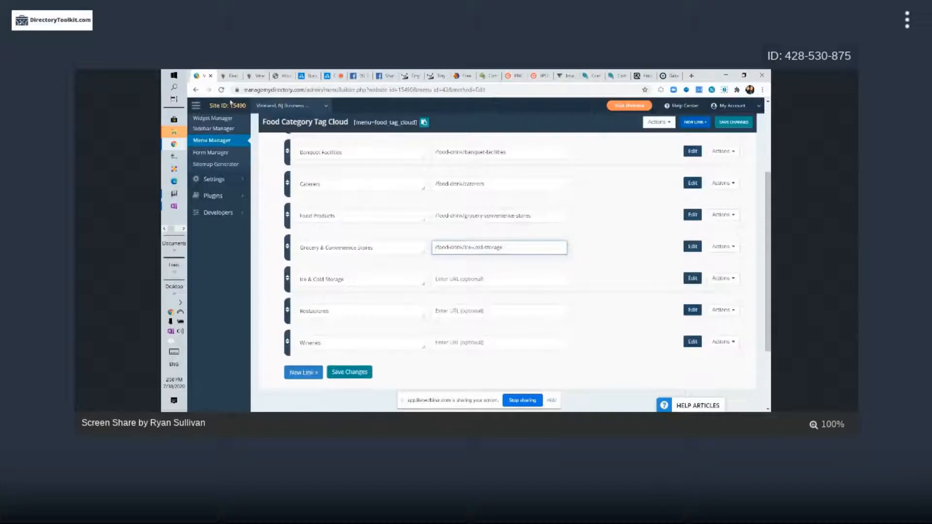
{"action": "left_click", "coordinate": [229, 76]}
{"action": "right_click", "coordinate": [487, 256]}
{"action": "left_click", "coordinate": [461, 306]}
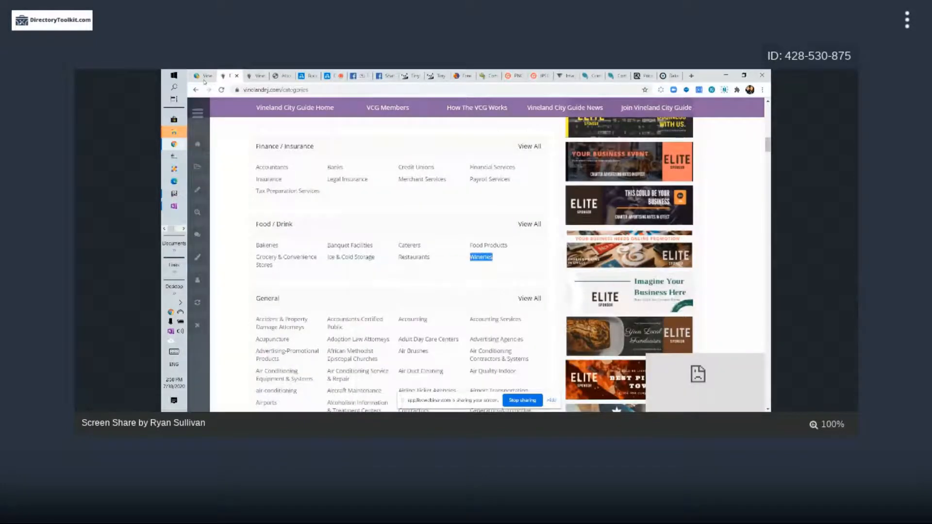
{"action": "left_click", "coordinate": [204, 80]}
{"action": "left_click", "coordinate": [498, 280]}
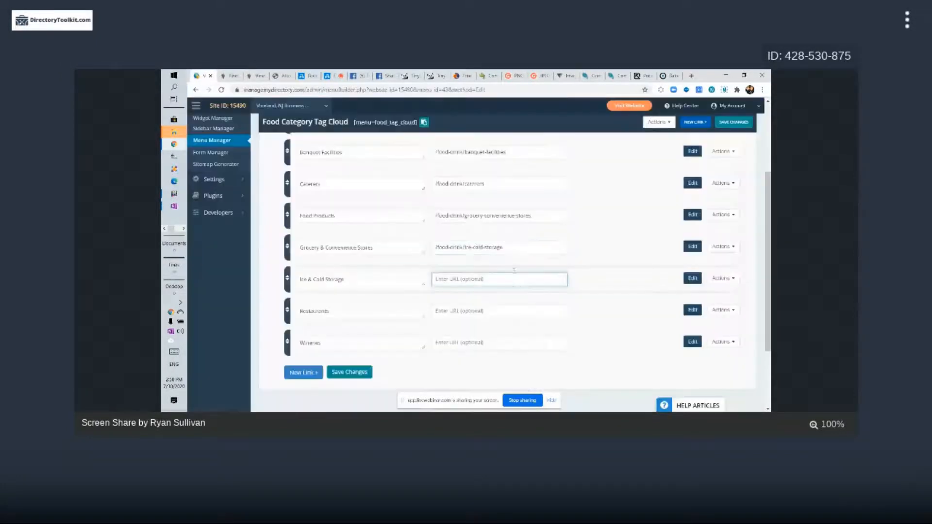
{"action": "key", "text": "ctrl+v"}
{"action": "left_click_drag", "start_coordinate": [499, 279], "coordinate": [326, 270]}
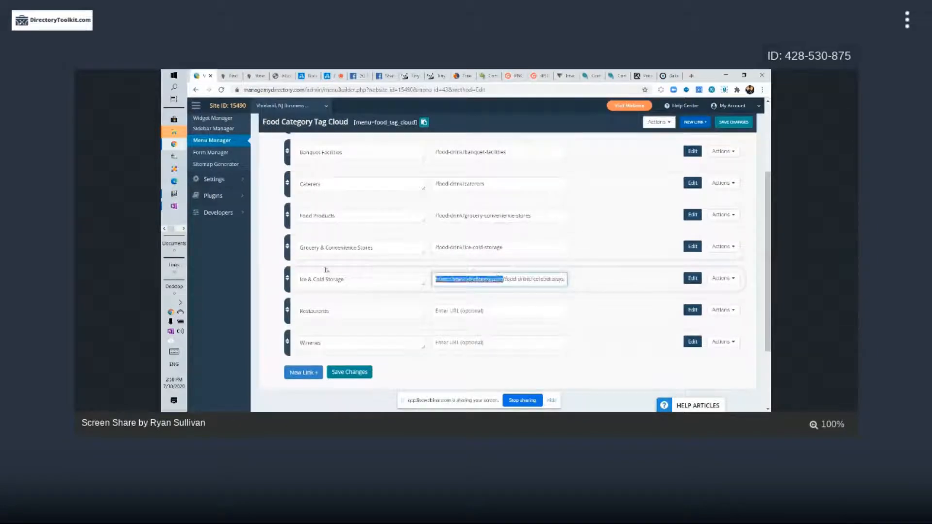
{"action": "key", "text": "BackSpace"}
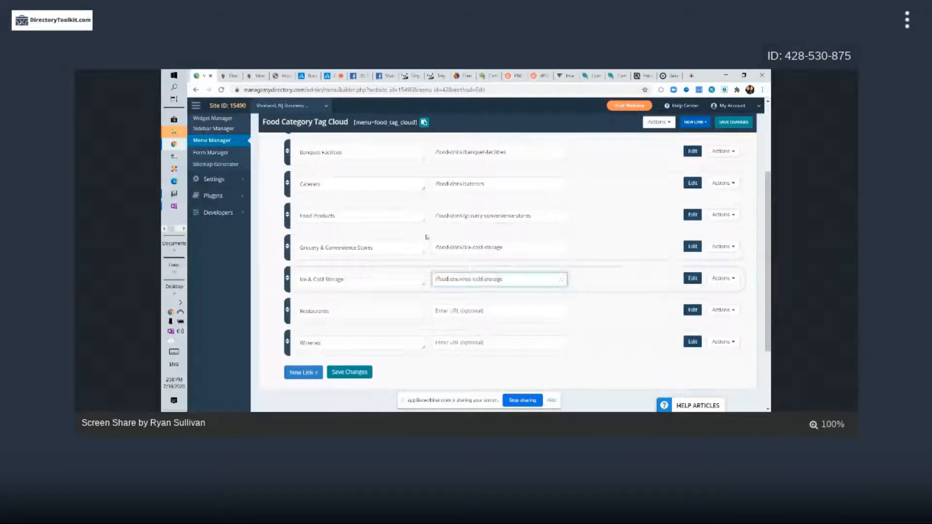
{"action": "left_click", "coordinate": [224, 77]}
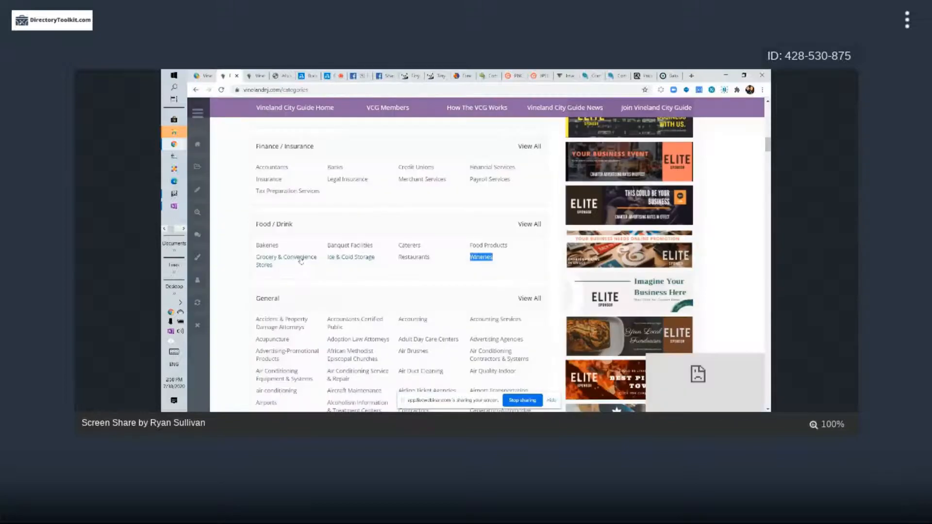
- Move the misplaced /food-drink/grocery-convenience-stores URL from the Food Products entry to Grocery & Convenience Stores, replacing that entry's URL
{"action": "left_click", "coordinate": [206, 75]}
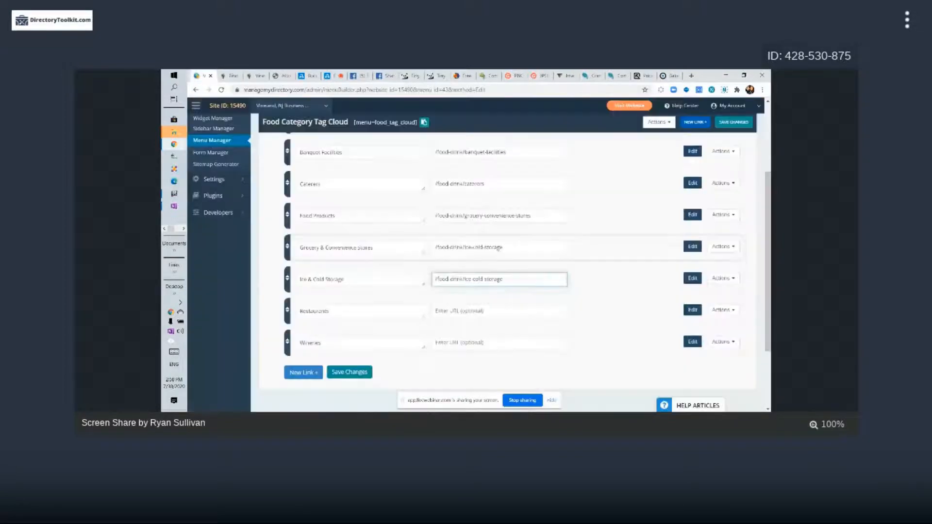
{"action": "left_click_drag", "start_coordinate": [532, 216], "coordinate": [419, 213]}
{"action": "key", "text": "ctrl+x"}
{"action": "left_click_drag", "start_coordinate": [503, 248], "coordinate": [409, 247]}
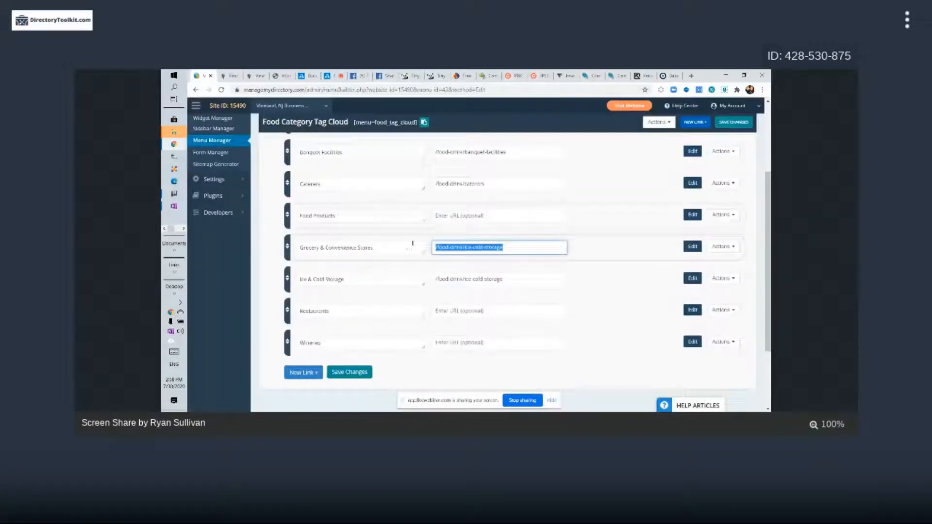
{"action": "key", "text": "ctrl+v"}
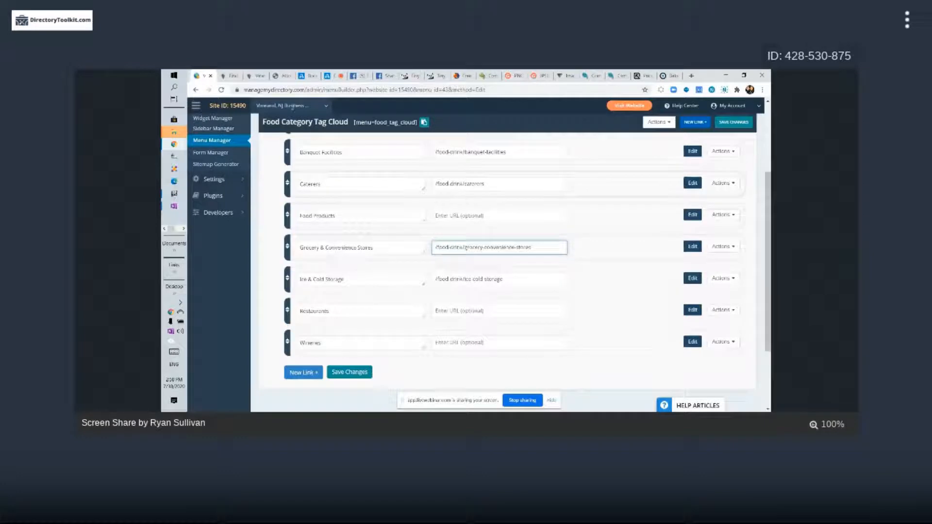
- Set the Food Products URL to /food-drink/food-products, pasting the link address copied from the categories page and removing the domain
{"action": "left_click", "coordinate": [228, 74]}
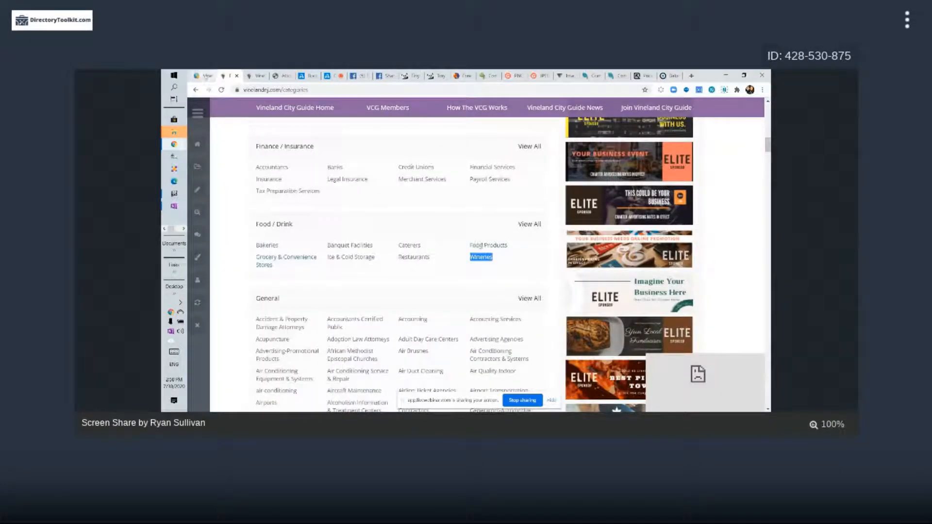
{"action": "left_click", "coordinate": [206, 76]}
{"action": "left_click", "coordinate": [465, 216]}
{"action": "key", "text": "ctrl+v"}
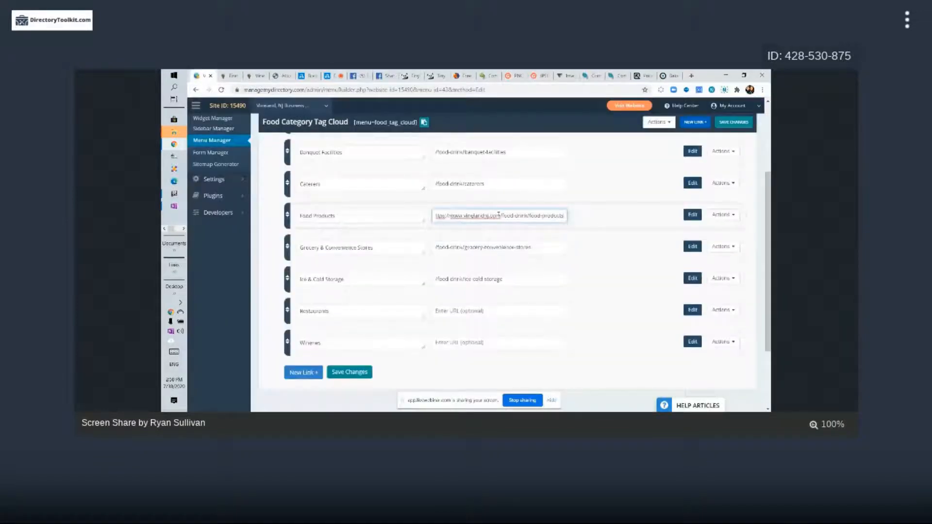
{"action": "left_click_drag", "start_coordinate": [499, 215], "coordinate": [435, 216]}
{"action": "key", "text": "BackSpace"}
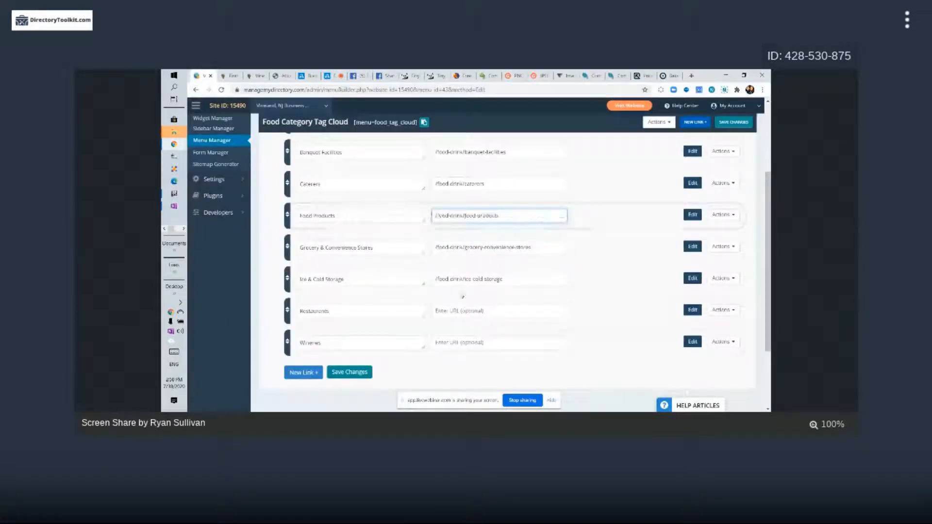
- Set the Restaurants URL to /food-drink/restaurants, pasting the link address copied from the categories page and removing the domain
{"action": "left_click", "coordinate": [464, 309]}
{"action": "scroll", "coordinate": [466, 291], "scroll_direction": "down", "scroll_amount": 3}
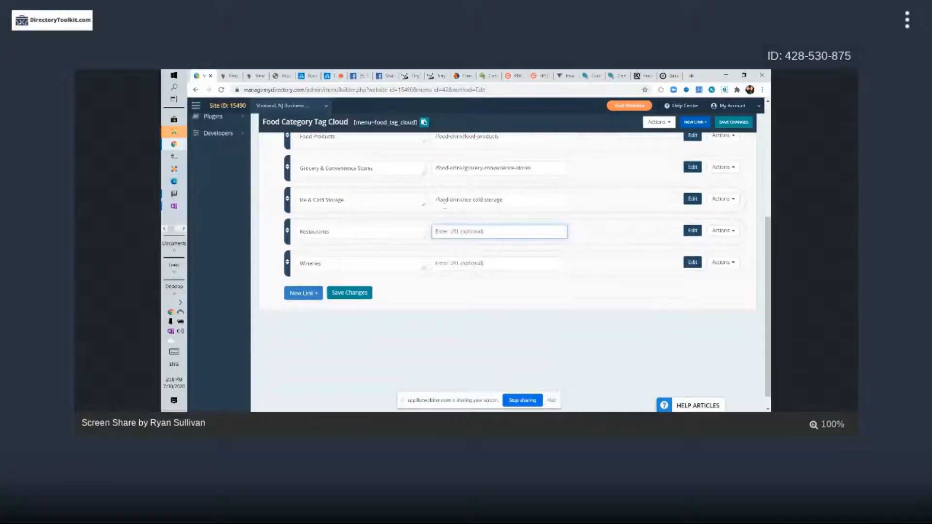
{"action": "left_click", "coordinate": [228, 76]}
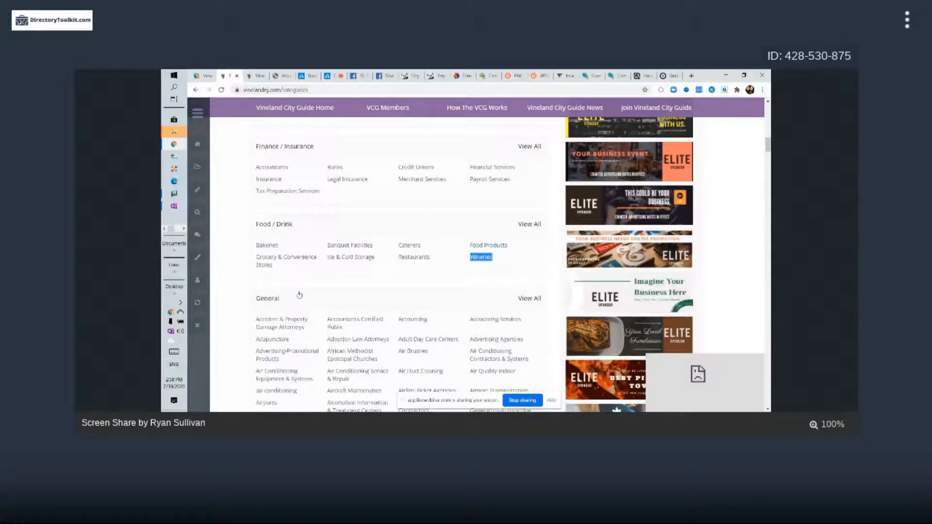
{"action": "left_click", "coordinate": [208, 80]}
{"action": "key", "text": "ctrl+v"}
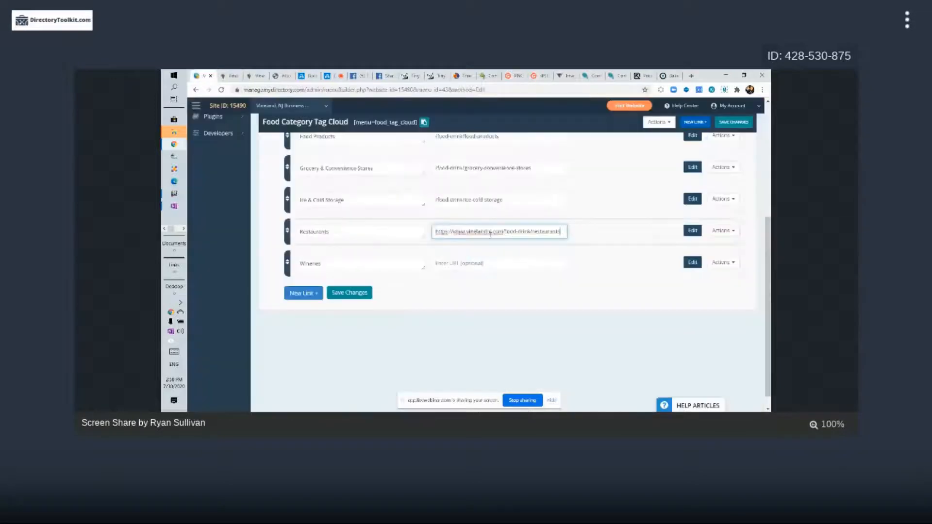
{"action": "left_click_drag", "start_coordinate": [504, 231], "coordinate": [411, 231]}
{"action": "key", "text": "BackSpace"}
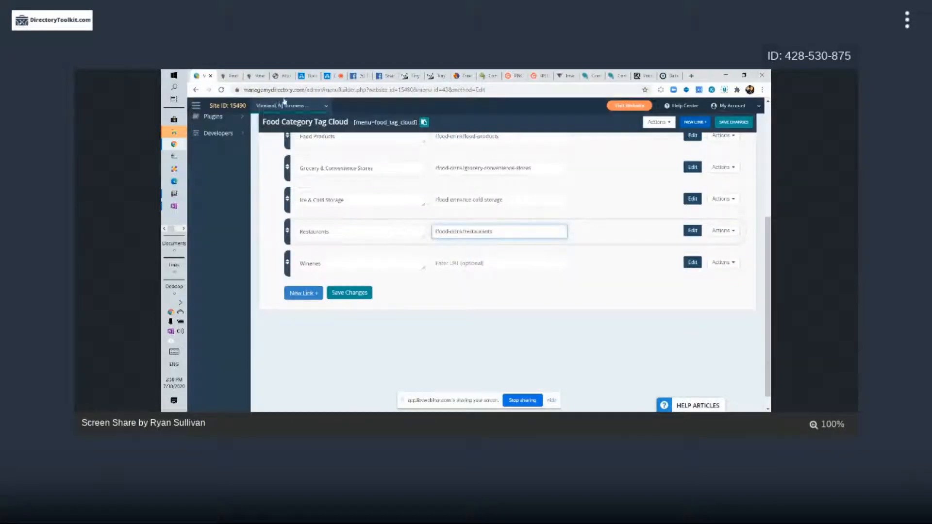
- Set the Wineries URL to /food-drink/wineries from its copied category link address without the domain, and save the menu changes
{"action": "left_click", "coordinate": [230, 76]}
{"action": "right_click", "coordinate": [485, 260]}
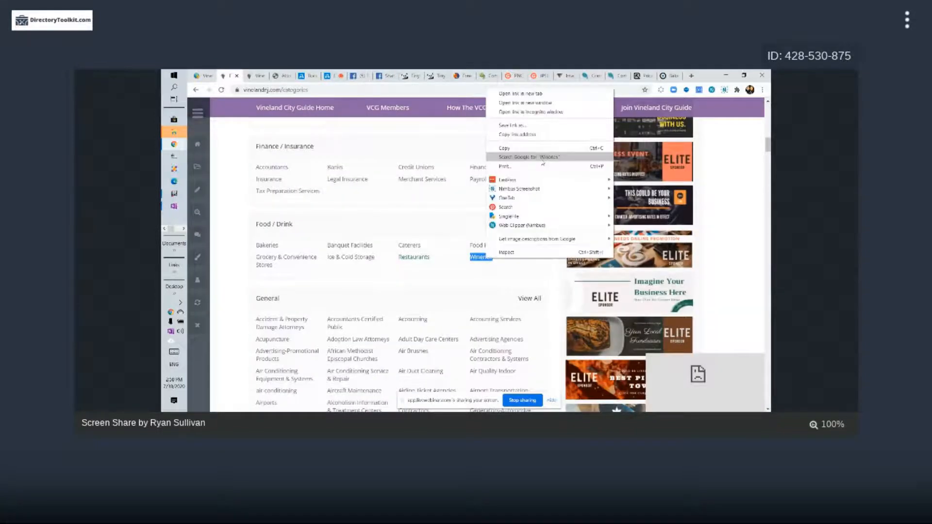
{"action": "left_click", "coordinate": [533, 135]}
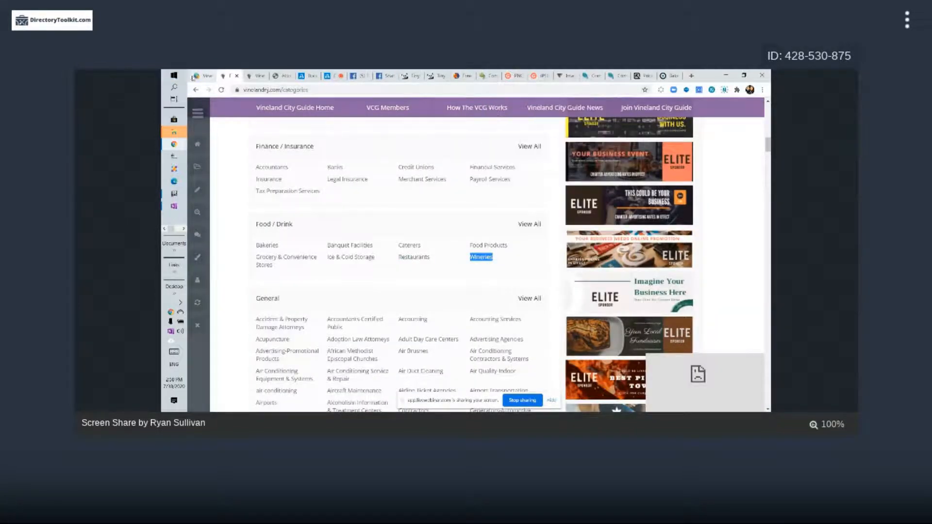
{"action": "left_click", "coordinate": [200, 76]}
{"action": "left_click", "coordinate": [490, 263]}
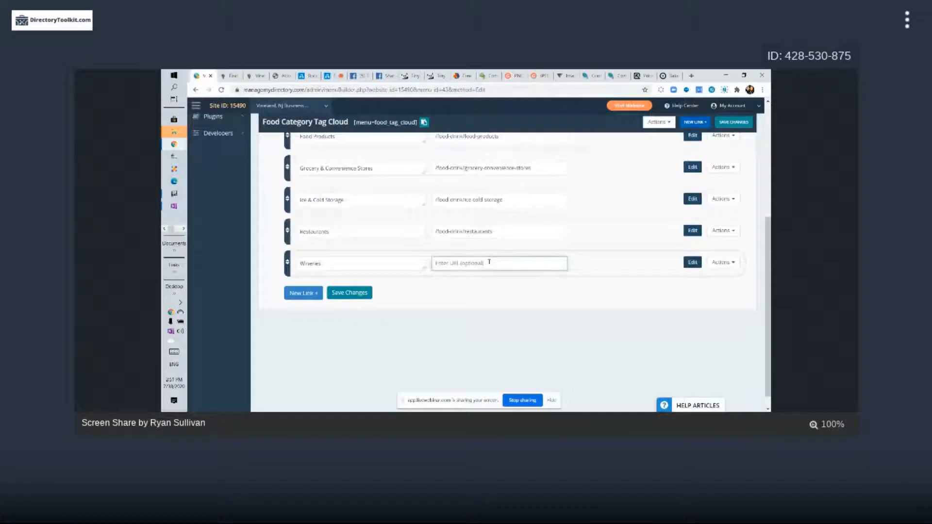
{"action": "key", "text": "ctrl+v"}
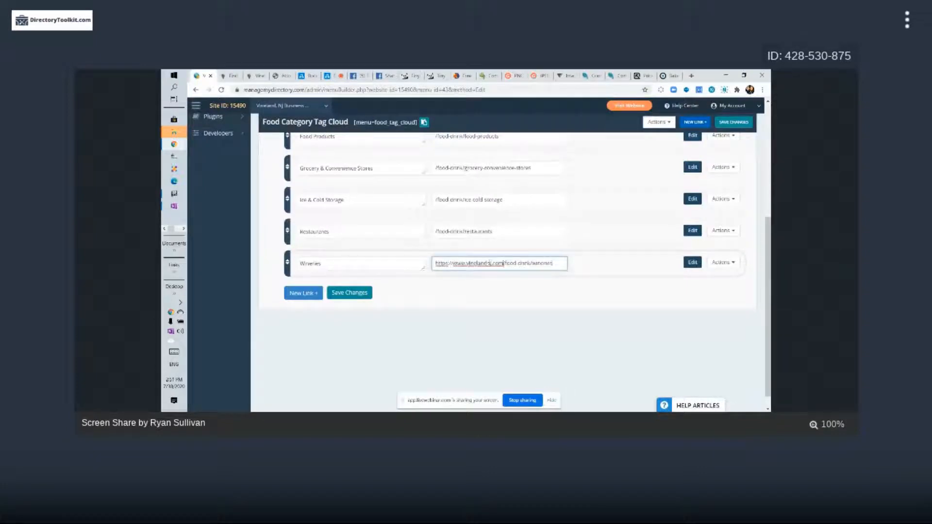
{"action": "left_click_drag", "start_coordinate": [504, 263], "coordinate": [434, 263]}
{"action": "key", "text": "BackSpace"}
{"action": "left_click", "coordinate": [335, 293]}
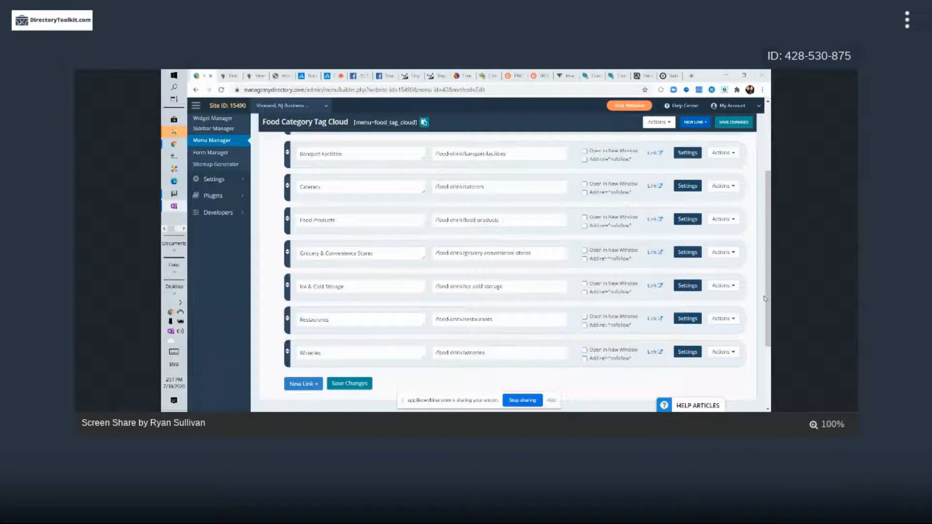
- Set the Wineries entry's menu item CSS class to btn btn-success and copy the class text
{"action": "left_click", "coordinate": [682, 352]}
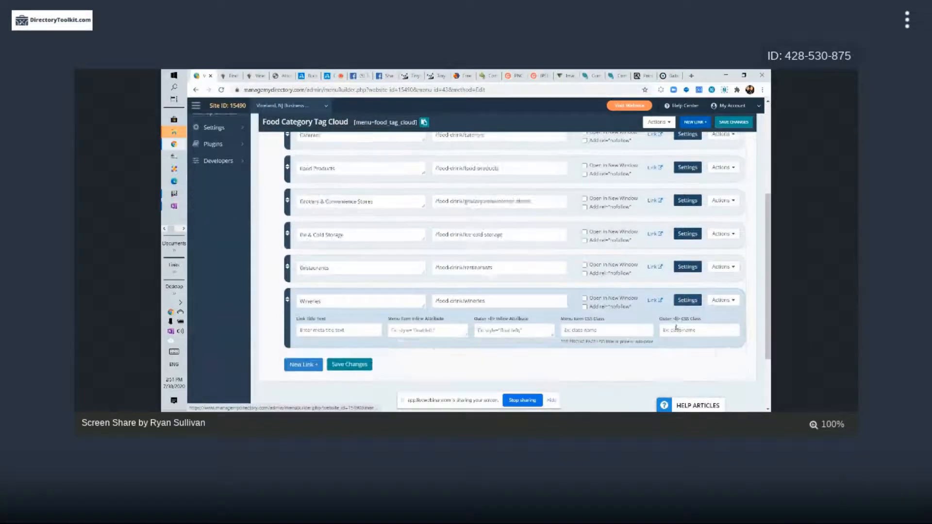
{"action": "scroll", "coordinate": [636, 293], "scroll_direction": "down", "scroll_amount": 3}
{"action": "left_click", "coordinate": [624, 260]}
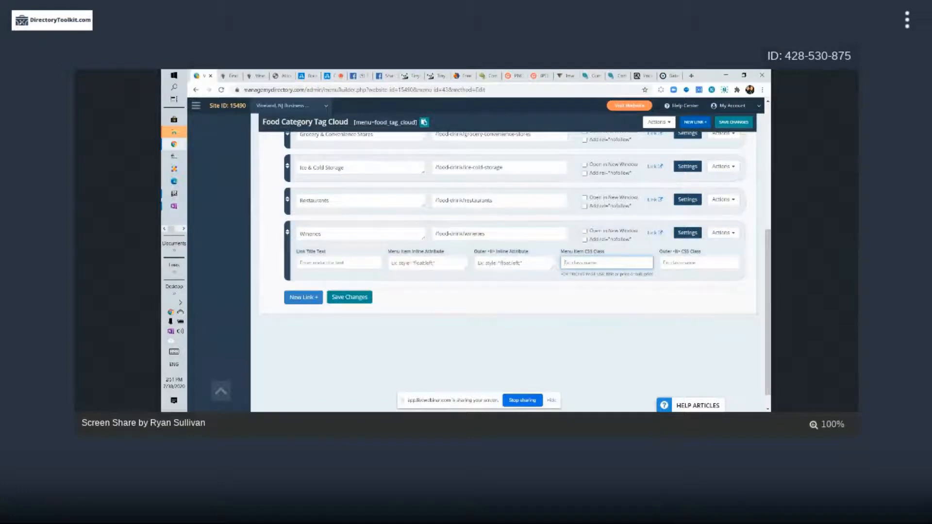
{"action": "left_click", "coordinate": [174, 206]}
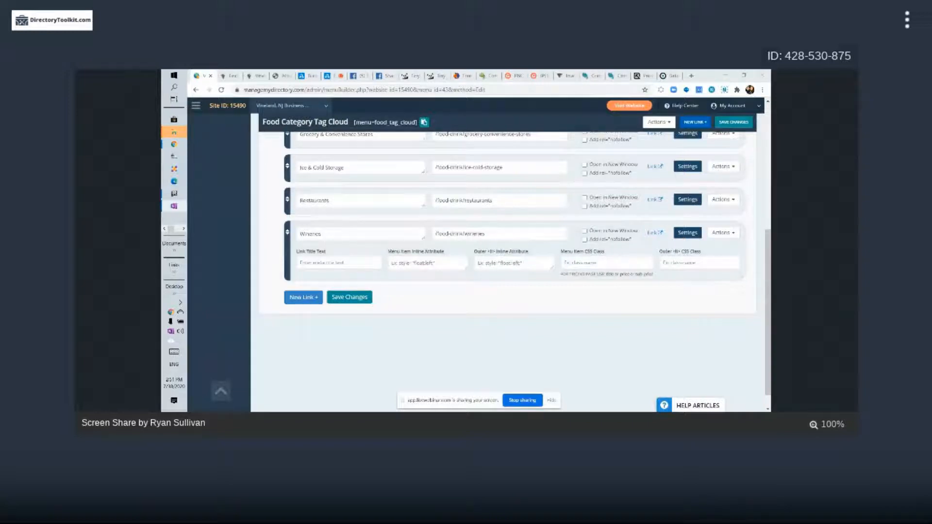
{"action": "left_click", "coordinate": [607, 260]}
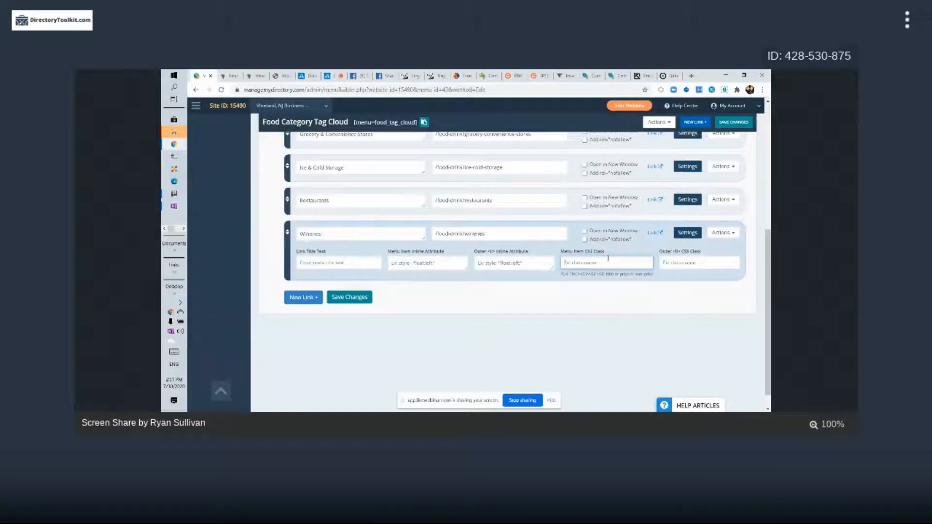
{"action": "type", "text": "ini"}
{"action": "type", "text": "btn"}
{"action": "type", "text": "-pr"}
{"action": "type", "text": "ss"}
{"action": "double_click", "coordinate": [591, 264]}
{"action": "left_click_drag", "start_coordinate": [616, 263], "coordinate": [553, 263]}
{"action": "key", "text": "ctrl+c"}
- Paste the btn btn-success menu item CSS class into the Restaurants and Ice & Cold Storage entries
{"action": "left_click", "coordinate": [687, 199]}
{"action": "left_click", "coordinate": [606, 230]}
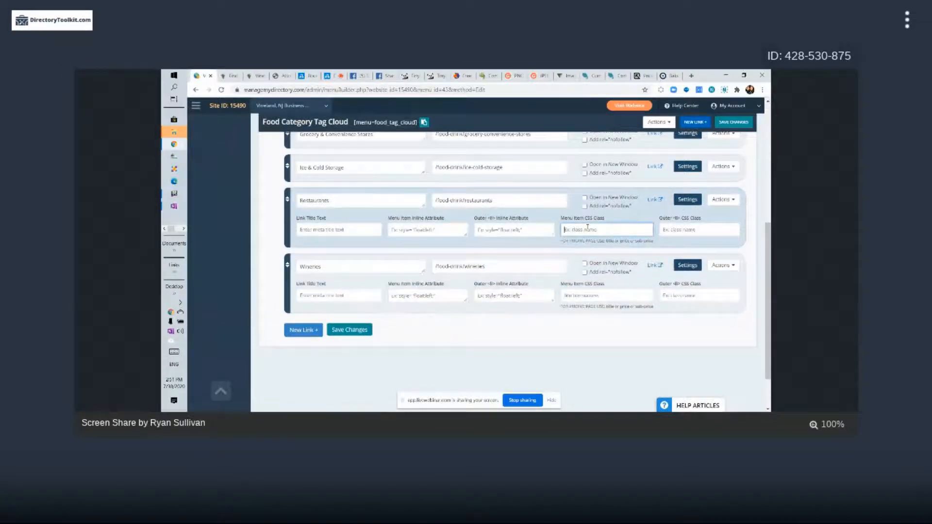
{"action": "key", "text": "ctrl+v"}
{"action": "left_click", "coordinate": [687, 166]}
{"action": "left_click", "coordinate": [607, 196]}
{"action": "key", "text": "ctrl+v"}
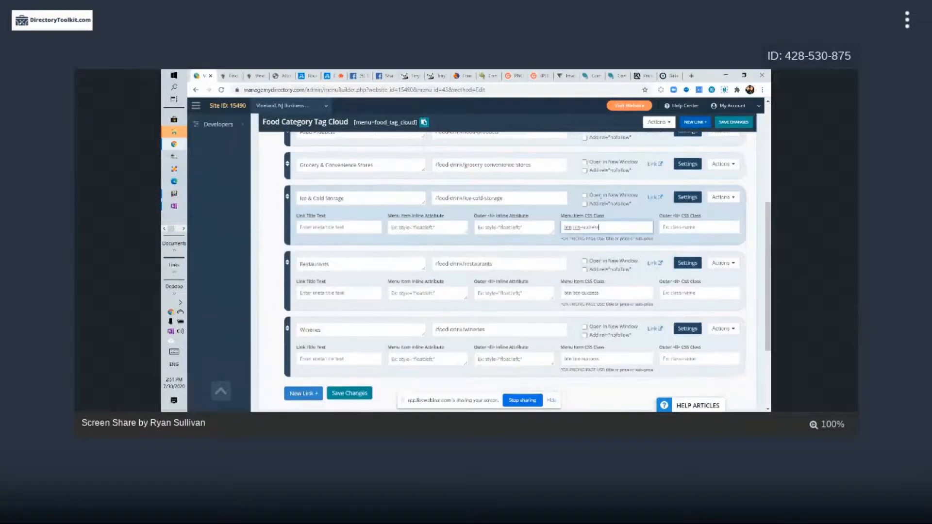
- Paste the btn btn-success menu item CSS class into the Grocery & Convenience Stores and Food Products entries
{"action": "scroll", "coordinate": [691, 219], "scroll_direction": "up", "scroll_amount": 2}
{"action": "left_click", "coordinate": [687, 212]}
{"action": "left_click", "coordinate": [606, 243]}
{"action": "key", "text": "ctrl+v"}
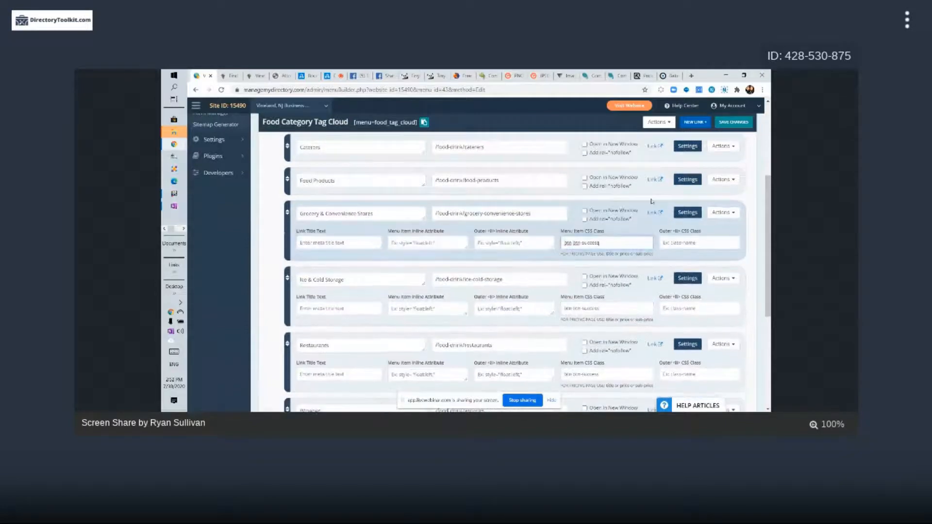
{"action": "left_click", "coordinate": [688, 179]}
{"action": "left_click", "coordinate": [607, 209]}
{"action": "key", "text": "ctrl+v"}
- Paste the btn btn-success menu item CSS class into the Caterers and Banquet Facilities entries
{"action": "scroll", "coordinate": [631, 218], "scroll_direction": "up", "scroll_amount": 3}
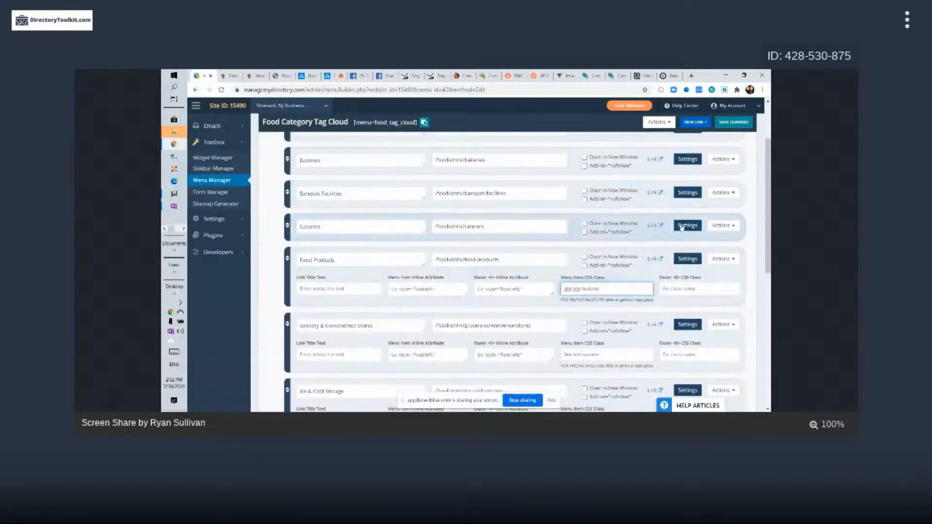
{"action": "left_click", "coordinate": [688, 225]}
{"action": "left_click", "coordinate": [607, 255]}
{"action": "key", "text": "ctrl+v"}
{"action": "left_click", "coordinate": [688, 192]}
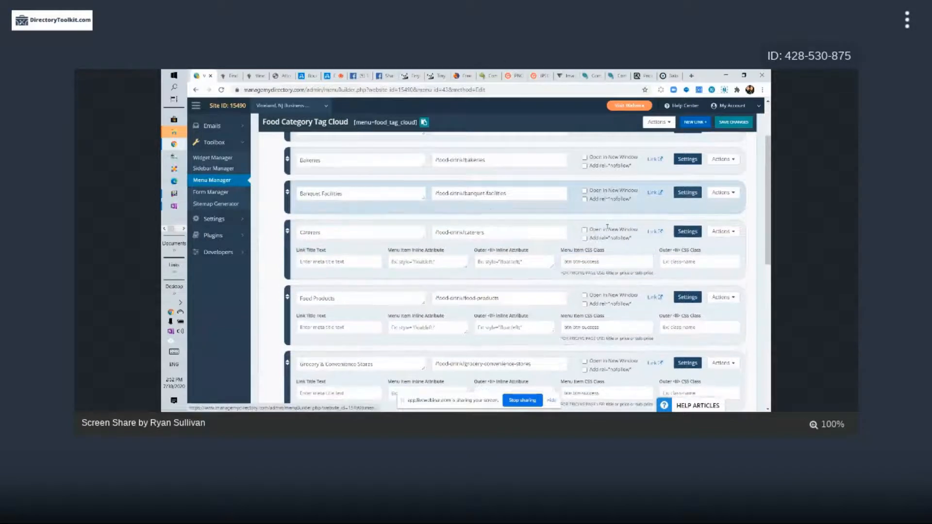
{"action": "left_click", "coordinate": [585, 222]}
{"action": "key", "text": "ctrl+v"}
- Paste the btn btn-success menu item CSS class into the Bakeries entry and review the class on every entry
{"action": "scroll", "coordinate": [587, 238], "scroll_direction": "up", "scroll_amount": 3}
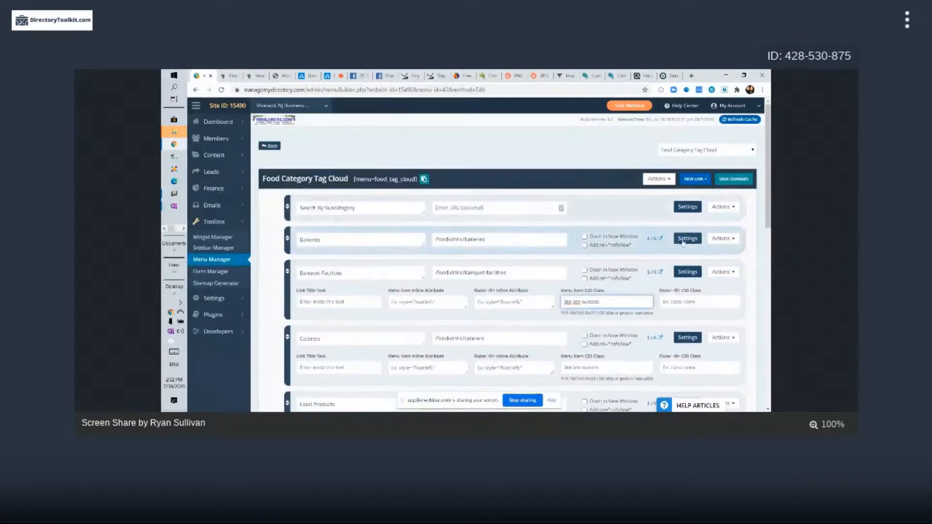
{"action": "left_click", "coordinate": [687, 238]}
{"action": "left_click", "coordinate": [606, 268]}
{"action": "key", "text": "ctrl+v"}
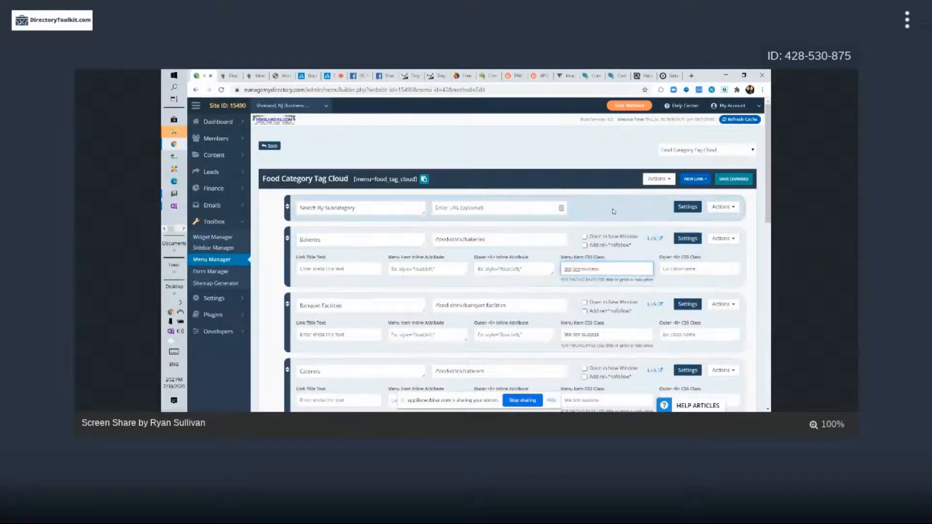
{"action": "scroll", "coordinate": [608, 150], "scroll_direction": "down", "scroll_amount": 1}
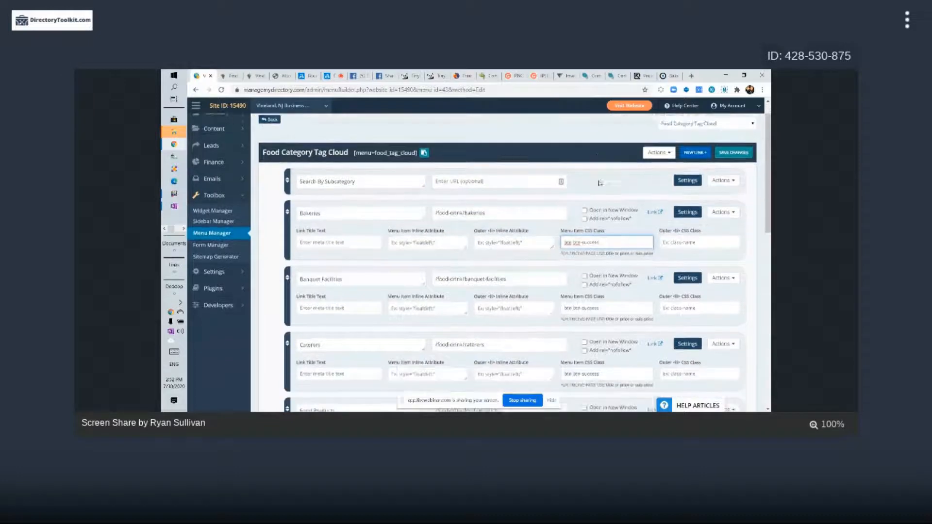
{"action": "scroll", "coordinate": [620, 288], "scroll_direction": "down", "scroll_amount": 5}
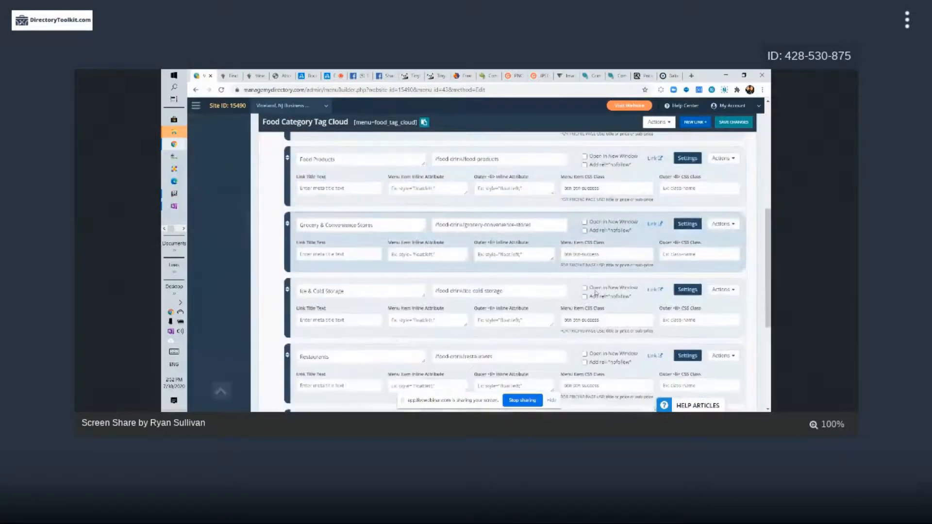
{"action": "scroll", "coordinate": [585, 355], "scroll_direction": "up", "scroll_amount": 2}
{"action": "scroll", "coordinate": [585, 355], "scroll_direction": "up", "scroll_amount": 5}
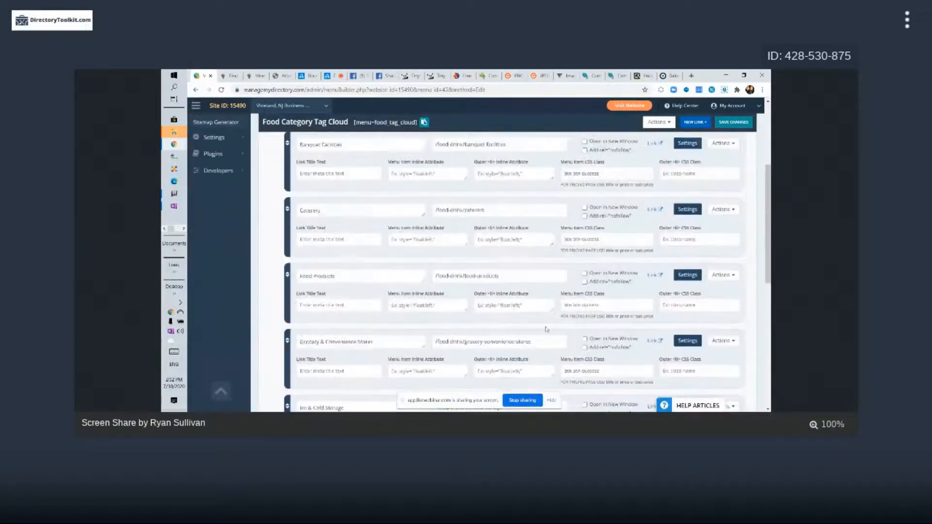
{"action": "scroll", "coordinate": [487, 276], "scroll_direction": "up", "scroll_amount": 1}
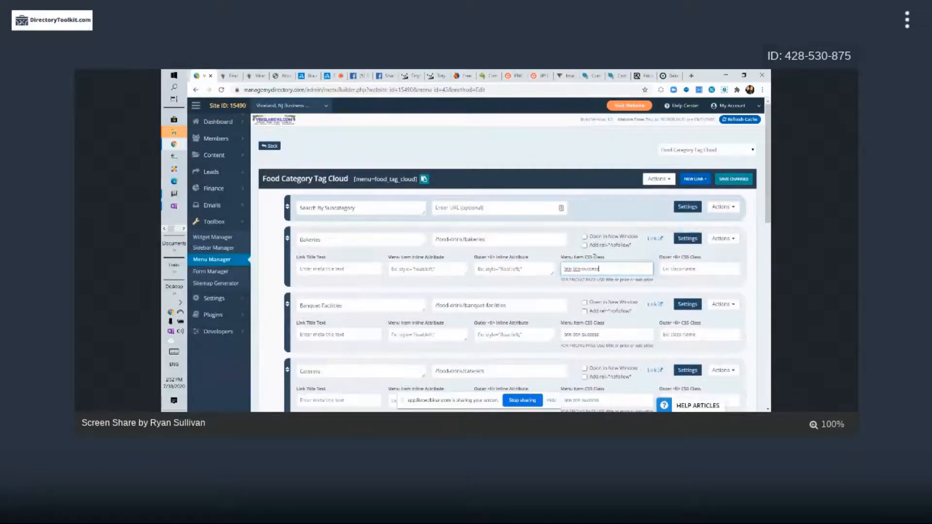
- Set the Search By Subcategory heading's outer li CSS class to btn-block and save the menu changes
{"action": "left_click", "coordinate": [696, 210]}
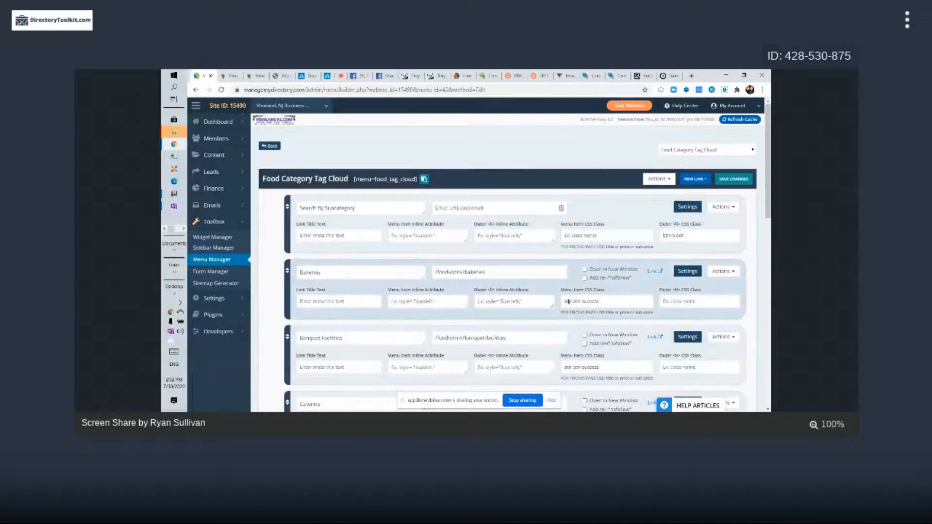
{"action": "left_click_drag", "start_coordinate": [563, 301], "coordinate": [580, 301]}
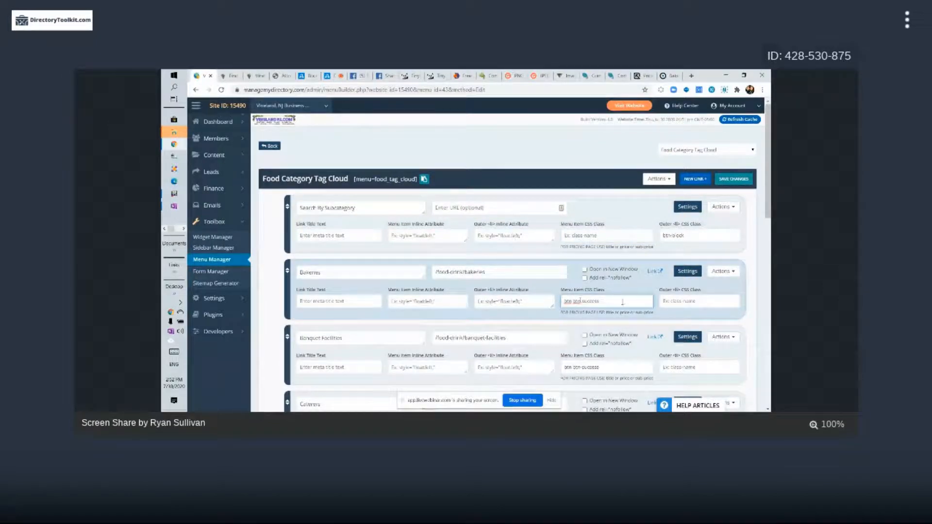
{"action": "left_click", "coordinate": [725, 179]}
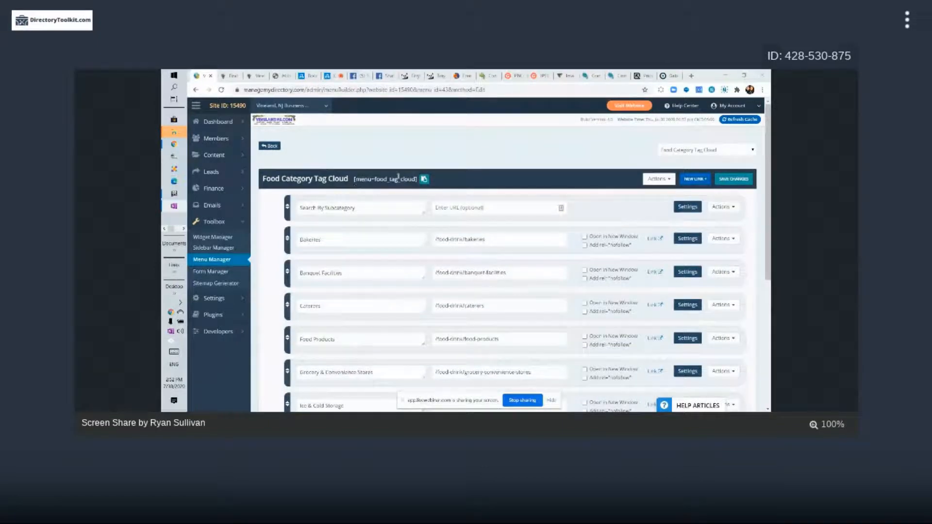
- Copy the Food Category Tag Cloud menu's shortcode and open the Widget Manager
{"action": "left_click", "coordinate": [423, 179]}
{"action": "left_click", "coordinate": [554, 136]}
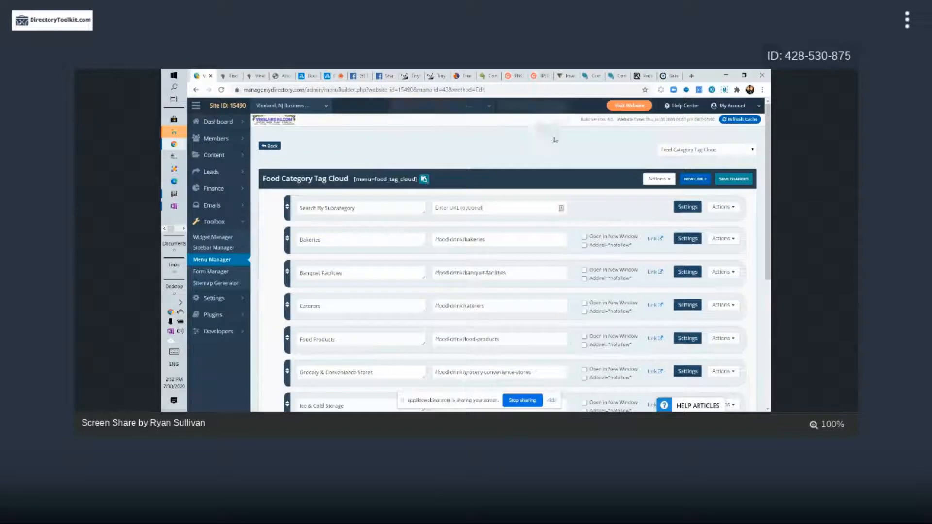
{"action": "left_click", "coordinate": [223, 238]}
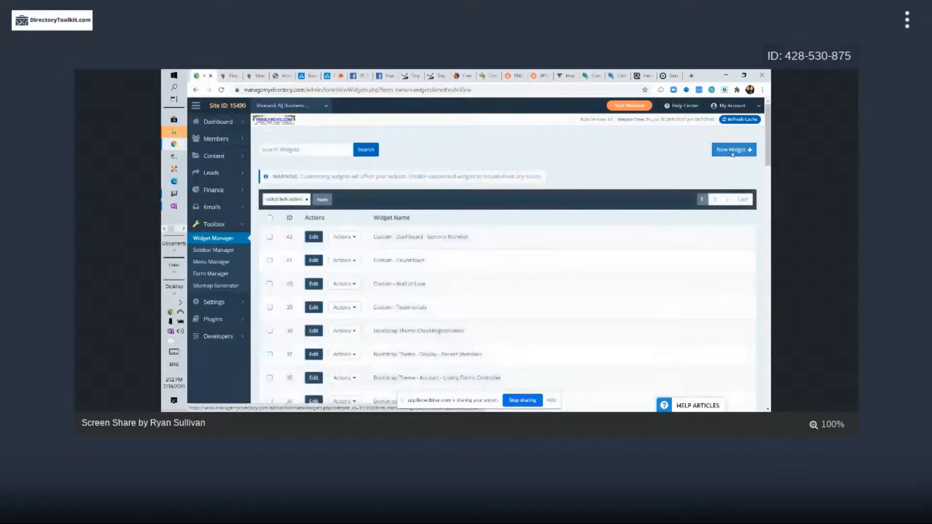
- Create a new widget named Custom Food Tag Cloud Widget with the food tag cloud menu shortcode as its HTML
{"action": "left_click", "coordinate": [732, 154]}
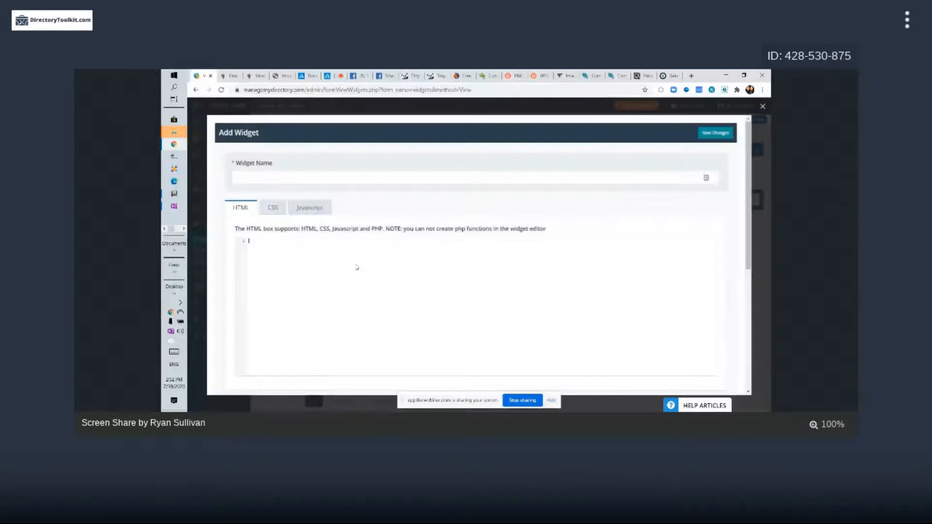
{"action": "key", "text": "ctrl+v"}
{"action": "left_click", "coordinate": [258, 178]}
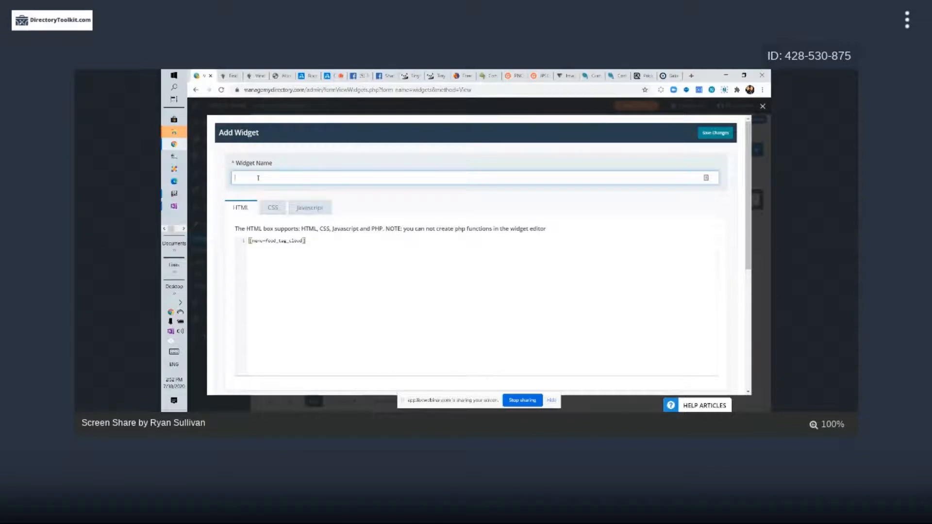
{"action": "type", "text": "Food Tag Cloud Widget"}
{"action": "left_click", "coordinate": [235, 179]}
{"action": "type", "text": "Custom"}
- Wrap the menu shortcode in a div with the class module, placing the closing div tag after the shortcode
{"action": "key", "text": "alt+Tab"}
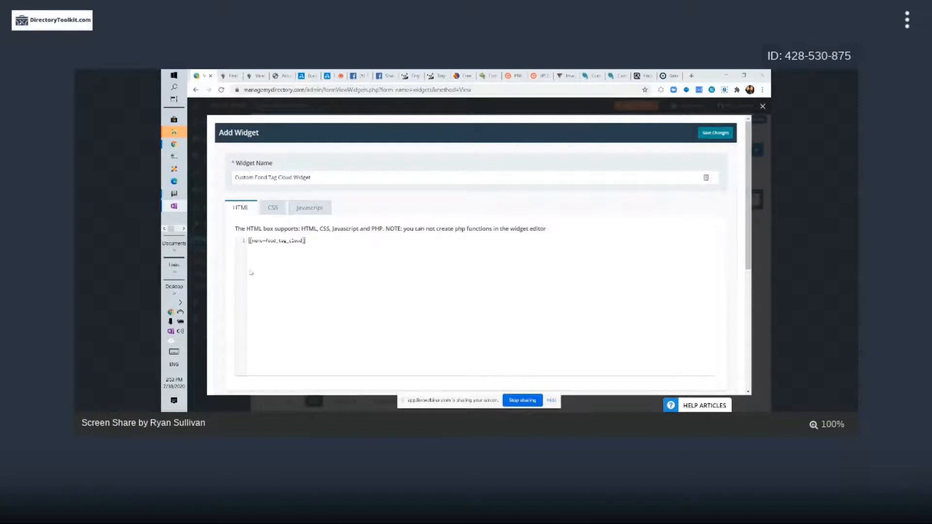
{"action": "left_click", "coordinate": [249, 240]}
{"action": "key", "text": "ctrl+v"}
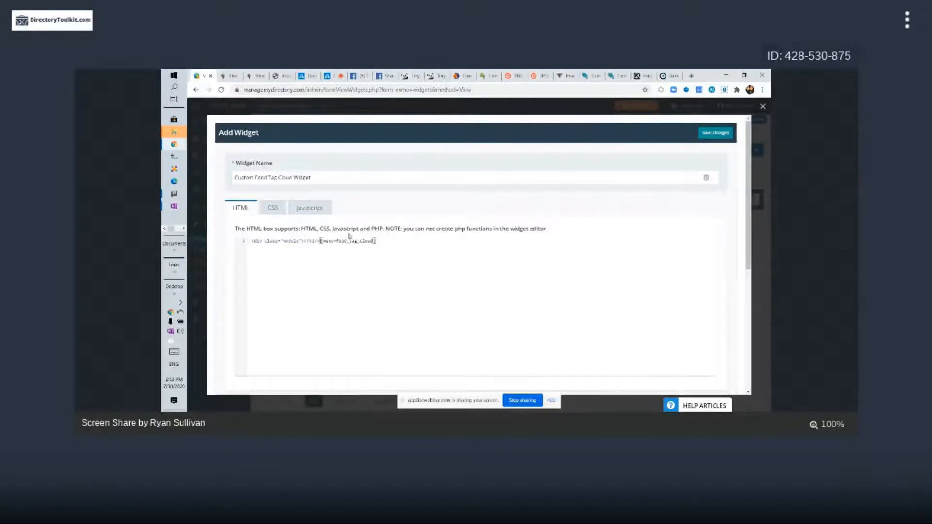
{"action": "left_click_drag", "start_coordinate": [303, 240], "coordinate": [321, 241]}
{"action": "key", "text": "ctrl+x"}
{"action": "left_click", "coordinate": [379, 241]}
{"action": "key", "text": "ctrl+v"}
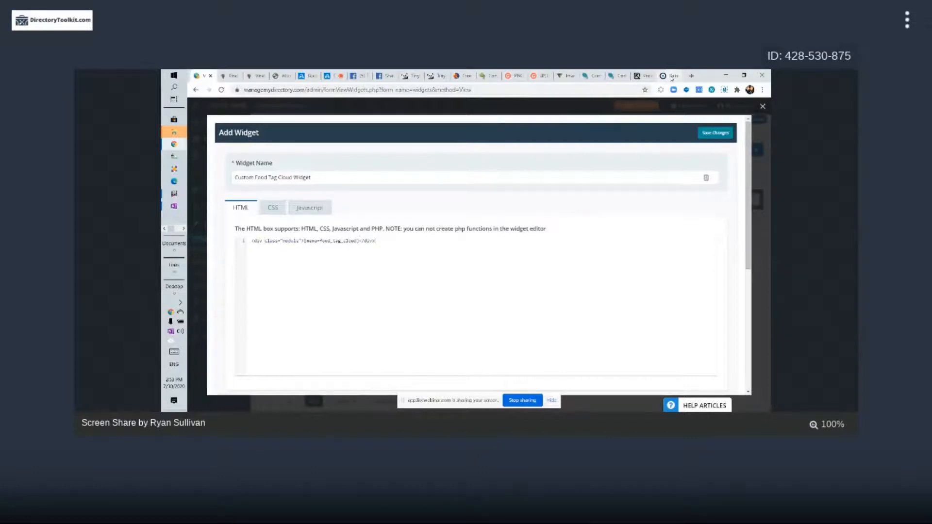
- Check the example tag cloud on the Hudsonville bakeries page, save the new widget, and copy its shortcode
{"action": "left_click", "coordinate": [671, 76]}
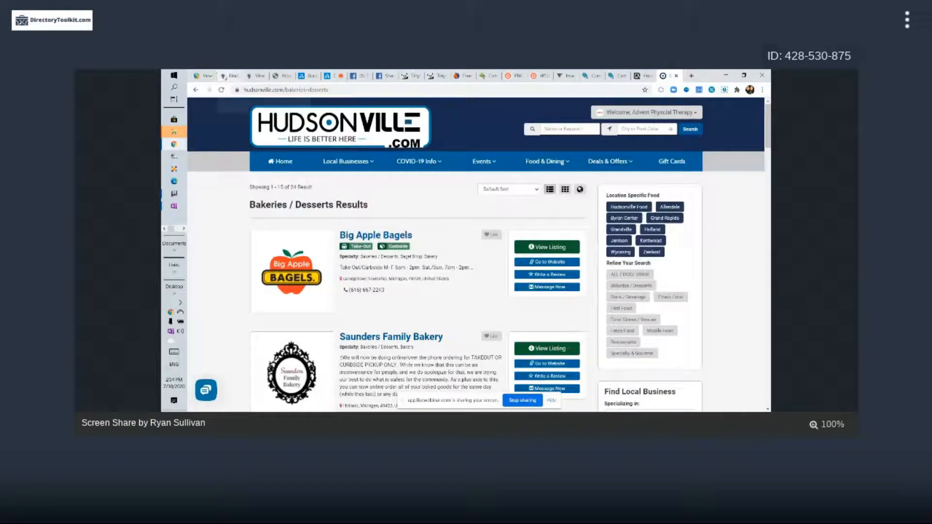
{"action": "left_click", "coordinate": [223, 77]}
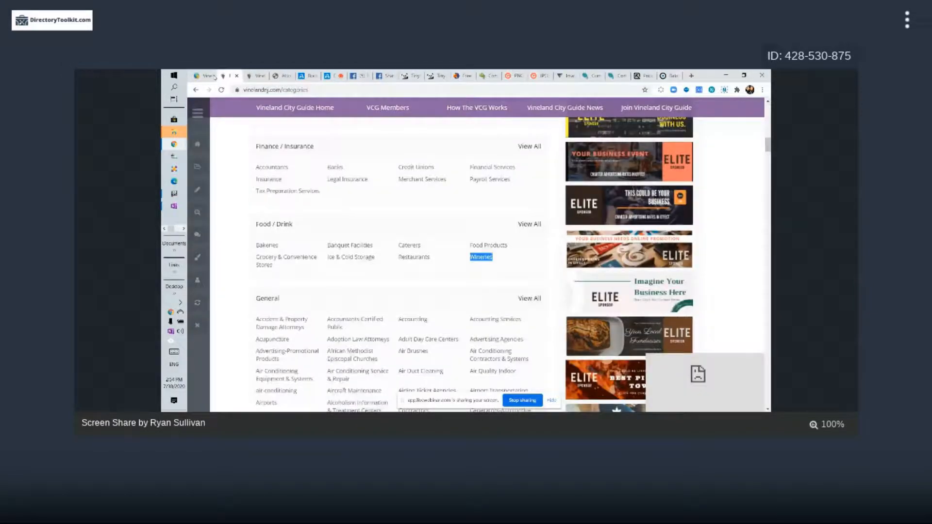
{"action": "left_click", "coordinate": [215, 77]}
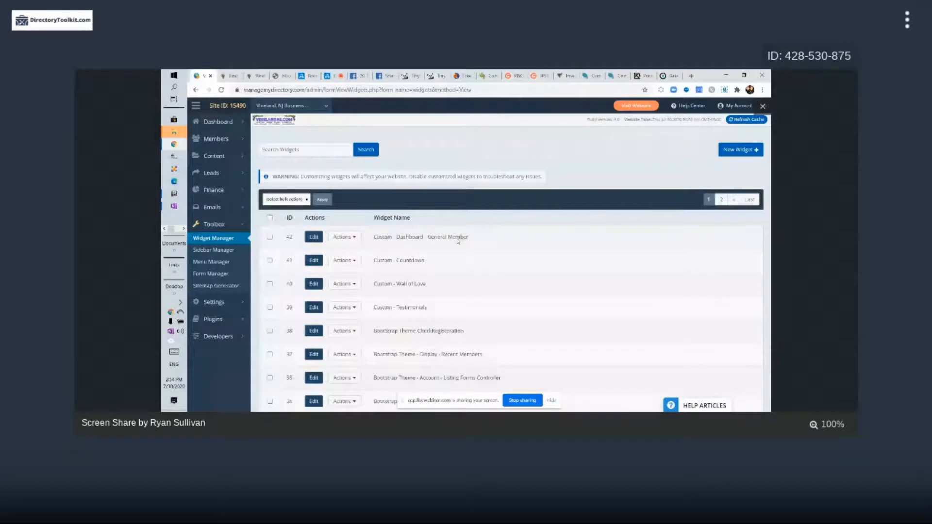
{"action": "left_click", "coordinate": [344, 237]}
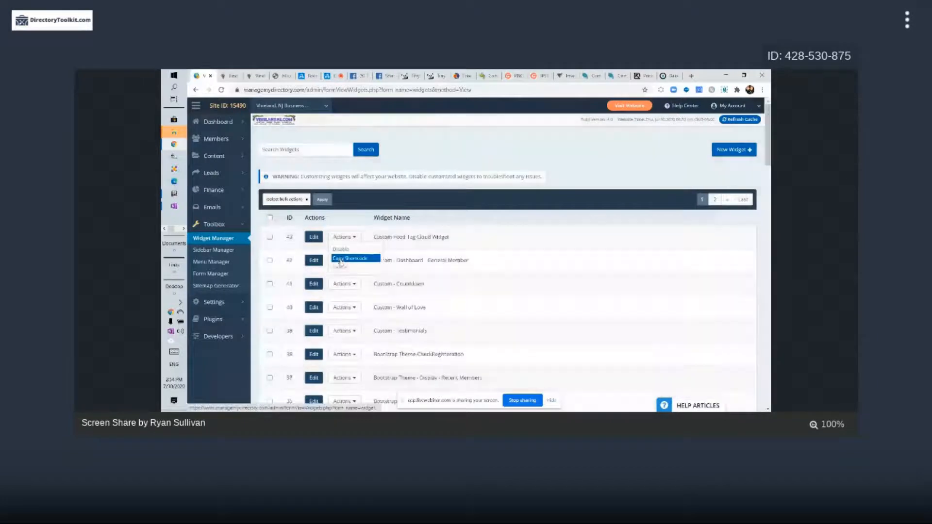
{"action": "left_click", "coordinate": [340, 259]}
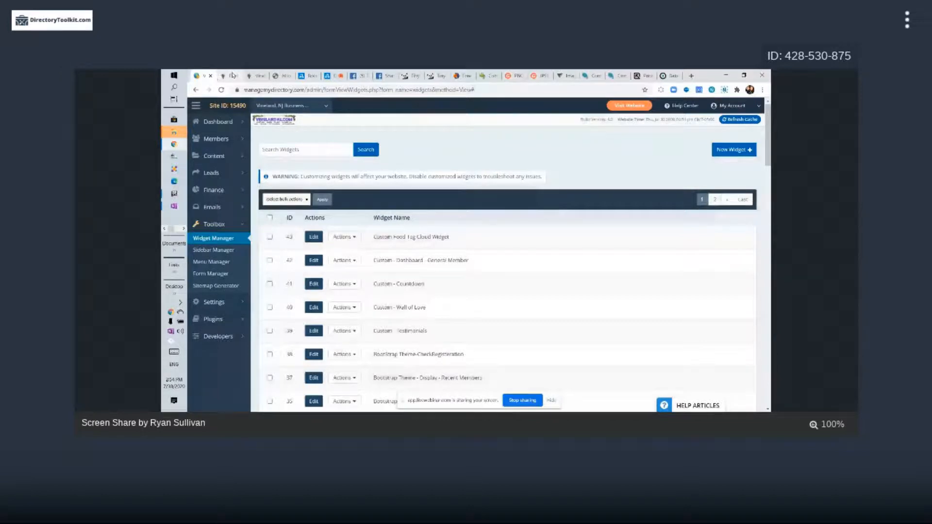
- Start a custom web page from the Food / Drink results page and set its page type to Member Search Results
{"action": "left_click", "coordinate": [232, 76]}
{"action": "left_click", "coordinate": [284, 229]}
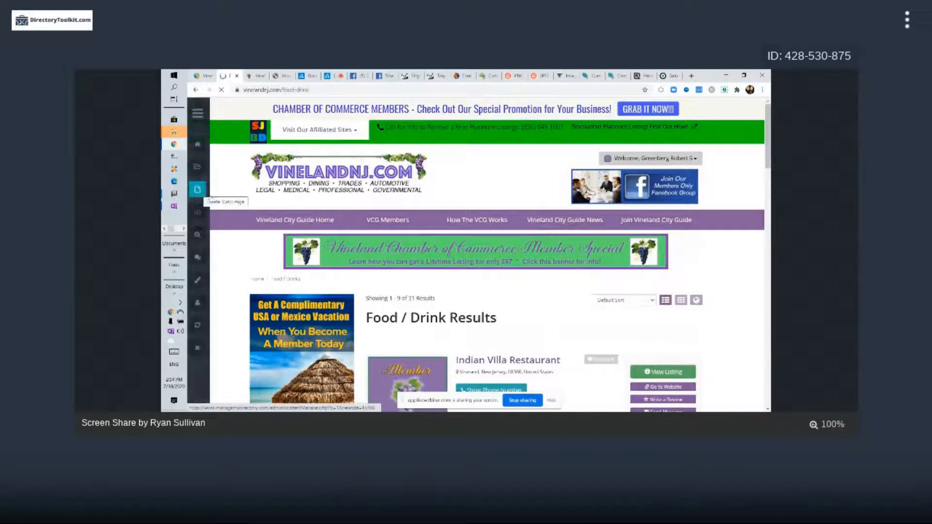
{"action": "left_click", "coordinate": [197, 189]}
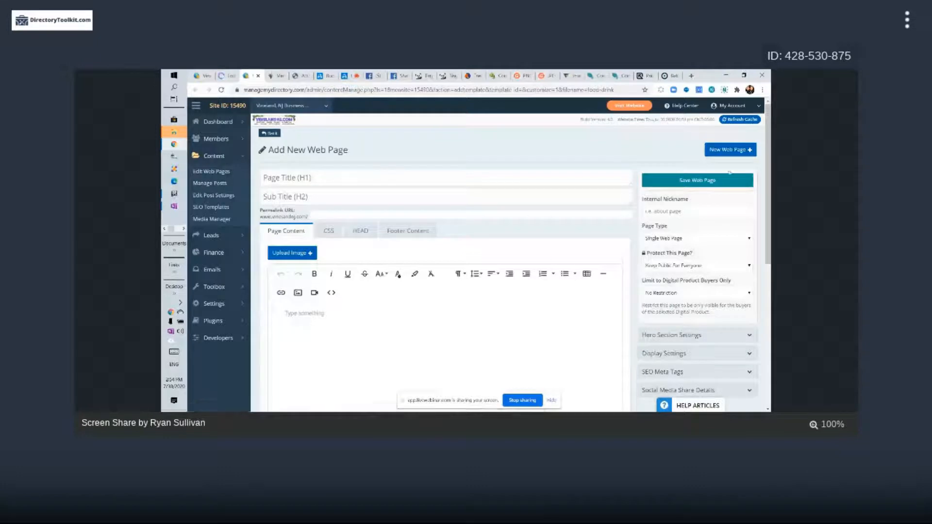
{"action": "scroll", "coordinate": [689, 184], "scroll_direction": "down", "scroll_amount": 1}
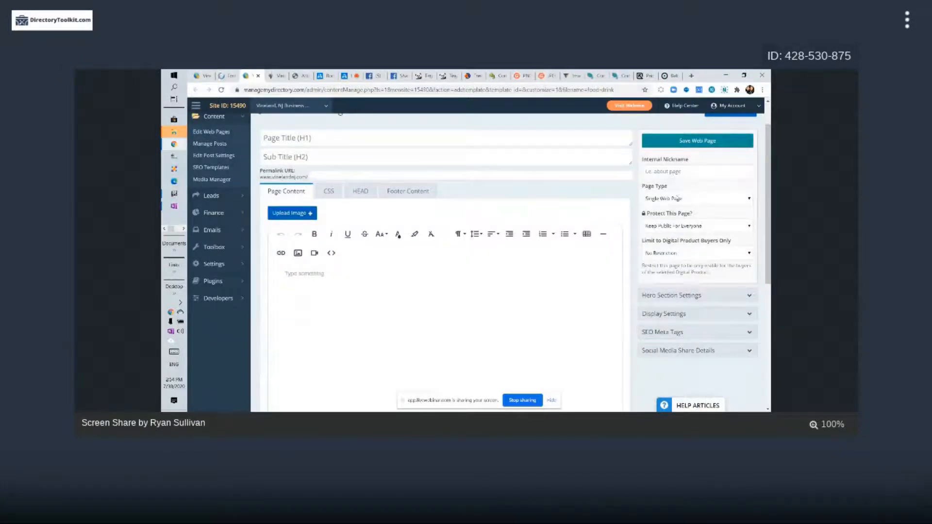
{"action": "left_click", "coordinate": [684, 199]}
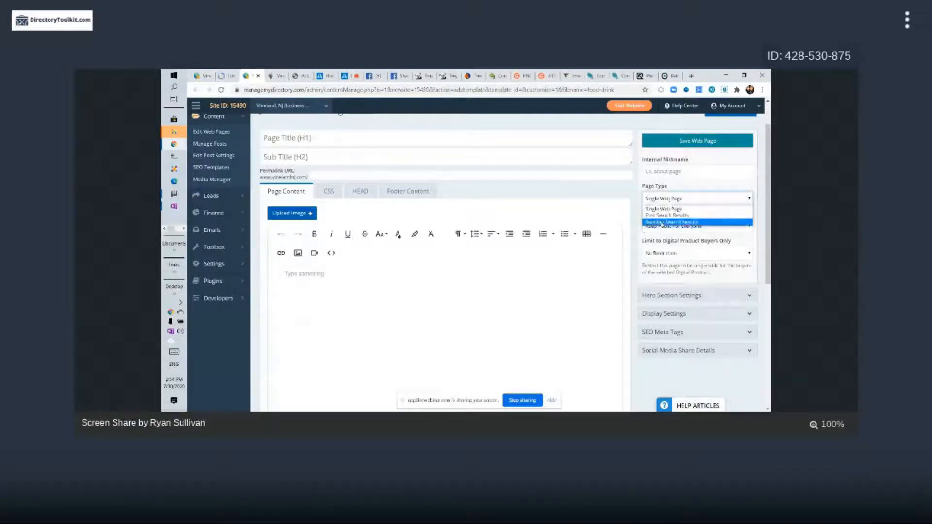
{"action": "left_click", "coordinate": [663, 222]}
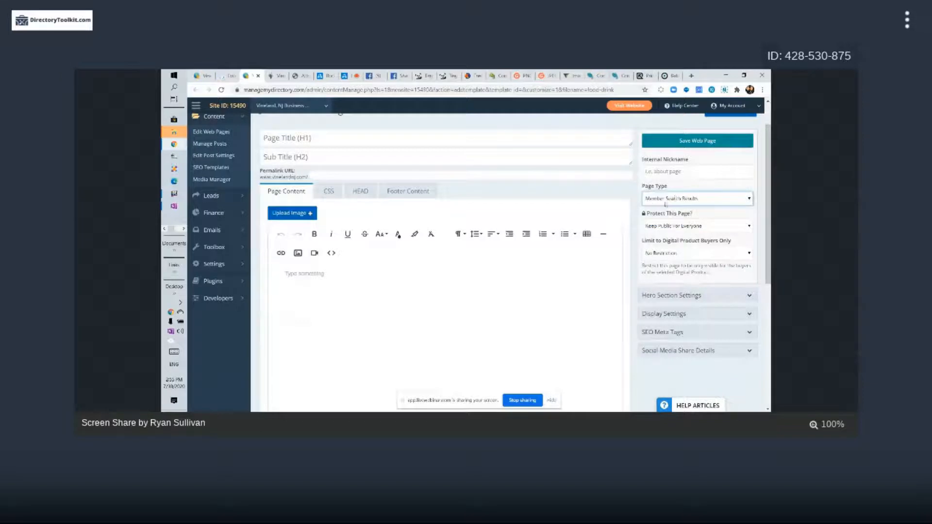
- Set the new page's Custom HTML Placement to Above Body Content in the display settings, using the Hudsonville page for reference
{"action": "left_click", "coordinate": [661, 314]}
{"action": "scroll", "coordinate": [660, 291], "scroll_direction": "down", "scroll_amount": 3}
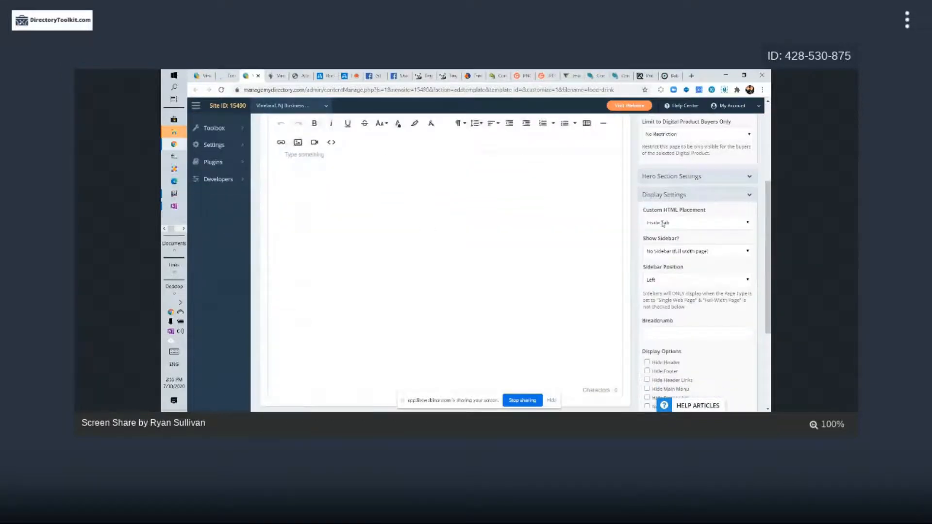
{"action": "left_click", "coordinate": [669, 78]}
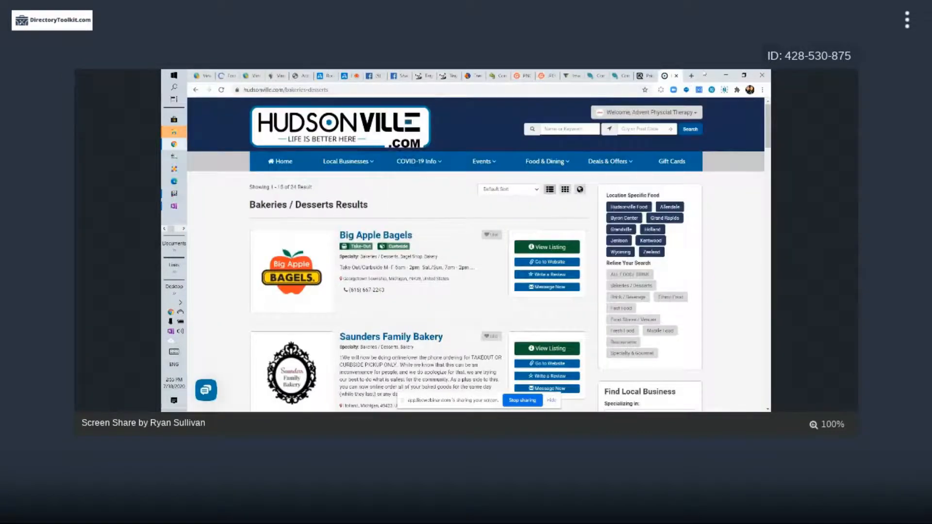
{"action": "left_click", "coordinate": [195, 76]}
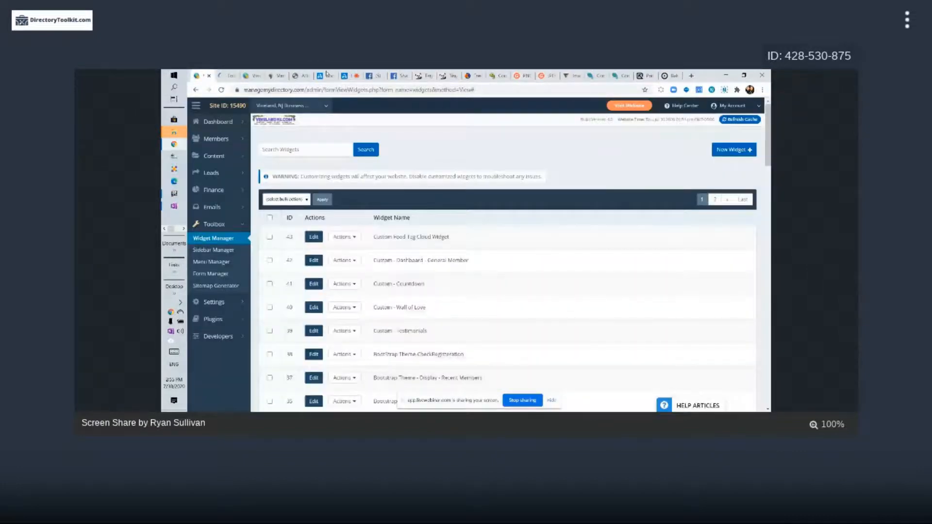
{"action": "left_click", "coordinate": [227, 76]}
{"action": "left_click", "coordinate": [250, 77]}
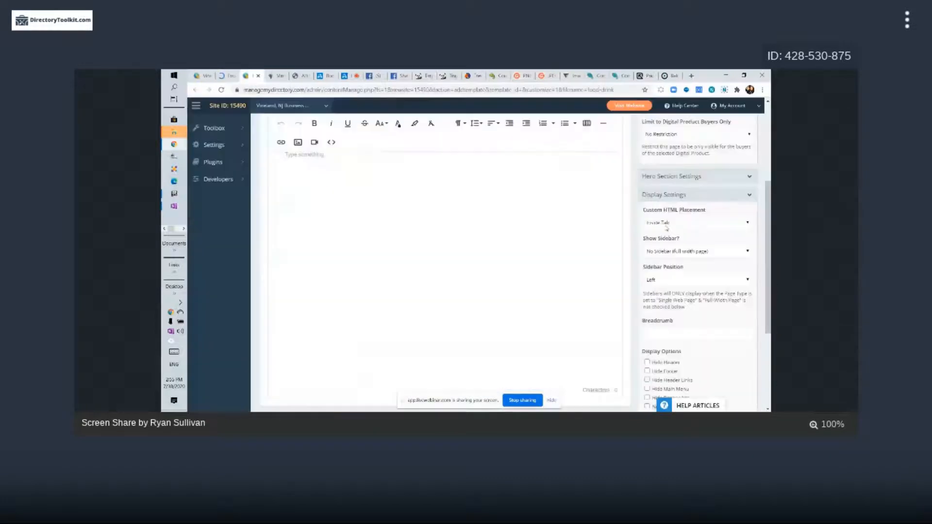
{"action": "left_click", "coordinate": [667, 226]}
{"action": "left_click", "coordinate": [667, 242]}
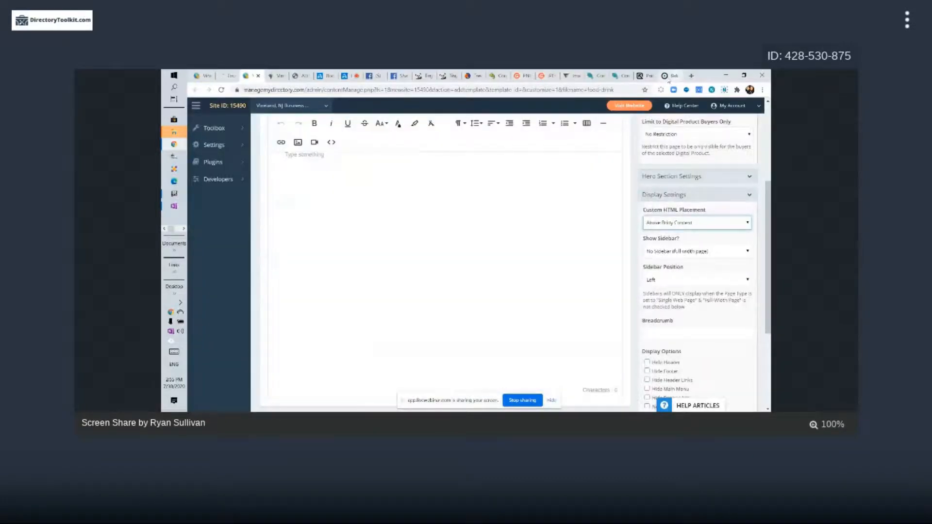
- Review the HTML placement options, keep Above Body Content, and set the page to show the Member Search Result sidebar
{"action": "left_click", "coordinate": [670, 78]}
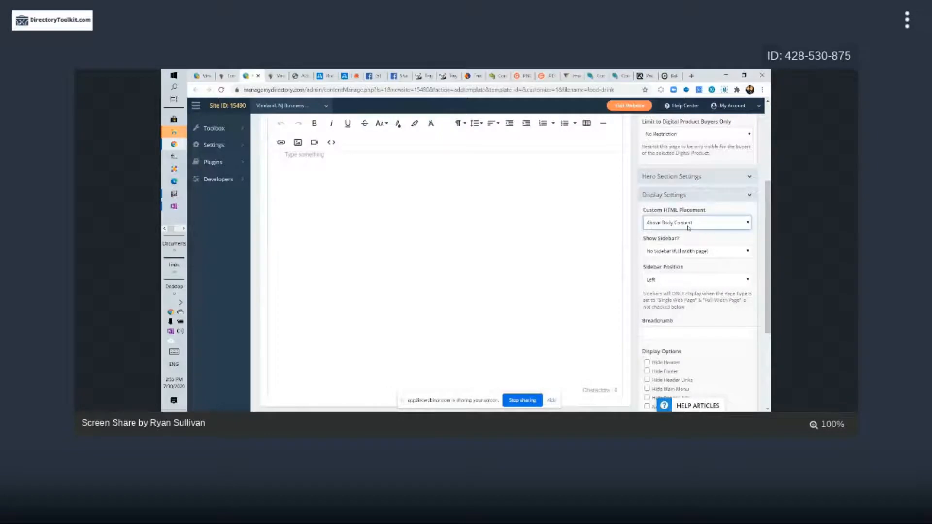
{"action": "left_click", "coordinate": [688, 228]}
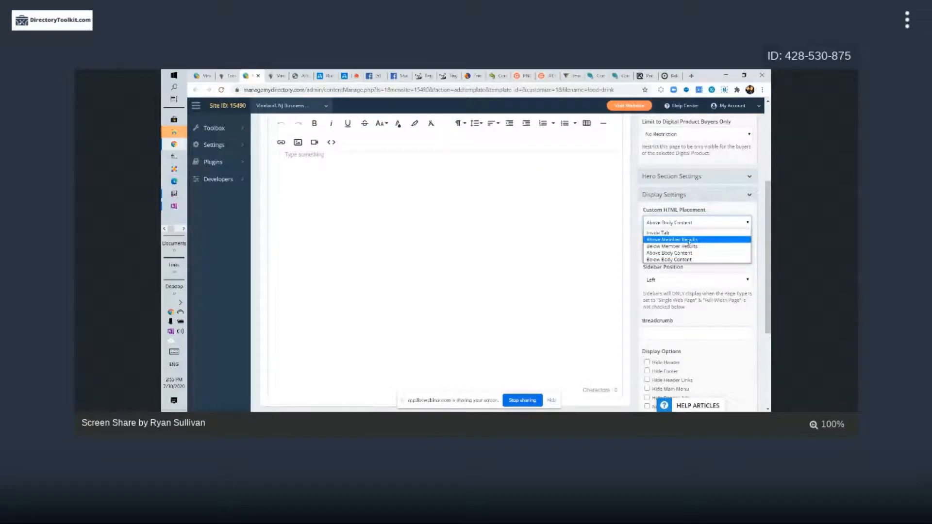
{"action": "left_click", "coordinate": [680, 253]}
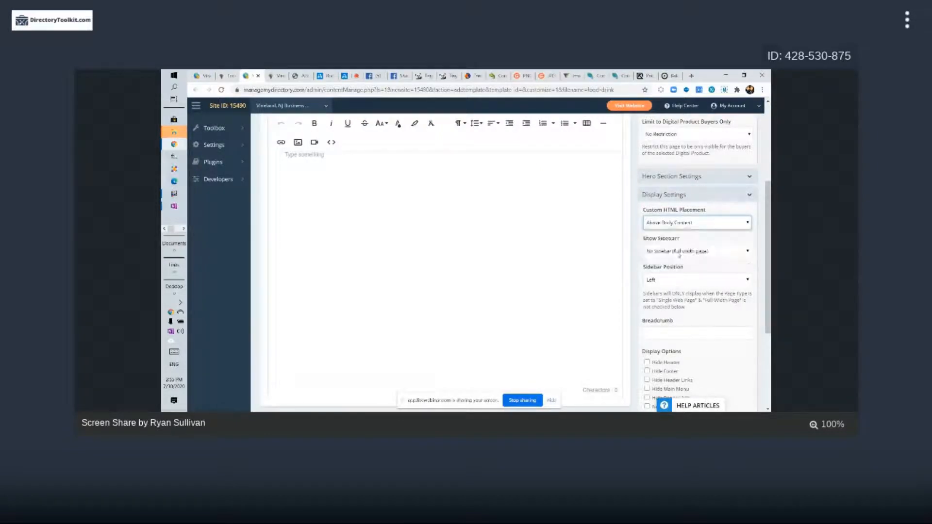
{"action": "left_click", "coordinate": [685, 253]}
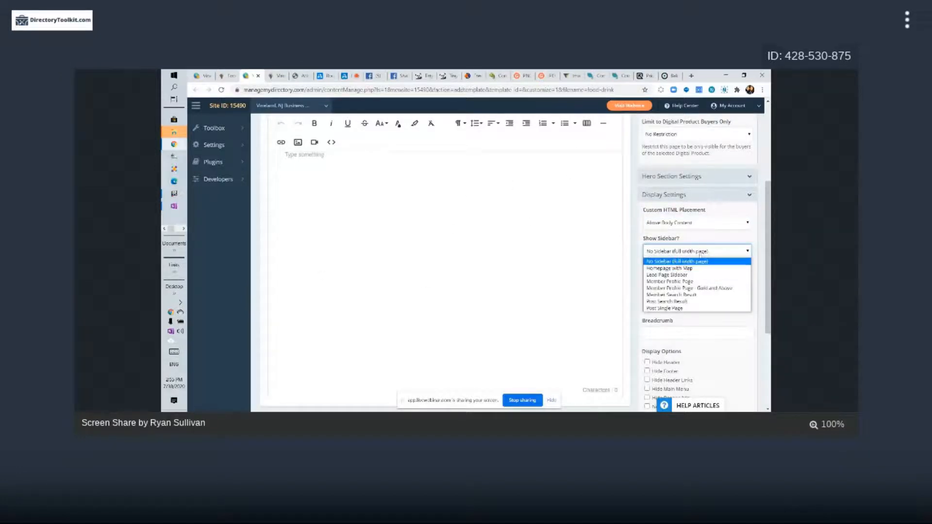
{"action": "left_click", "coordinate": [665, 295]}
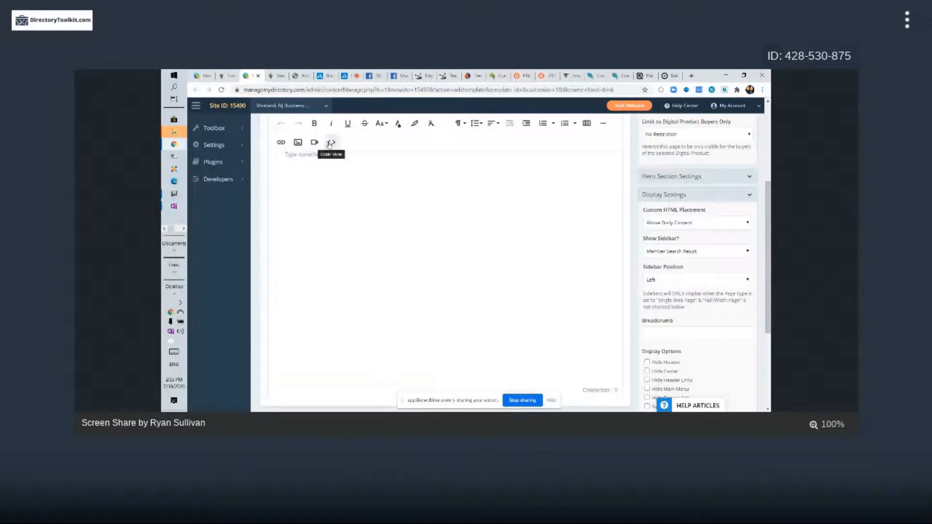
- Insert the shortcode [widget=Custom Food Tag Cloud Widget] into the page content's HTML code and return to the visual editor
{"action": "left_click", "coordinate": [330, 142]}
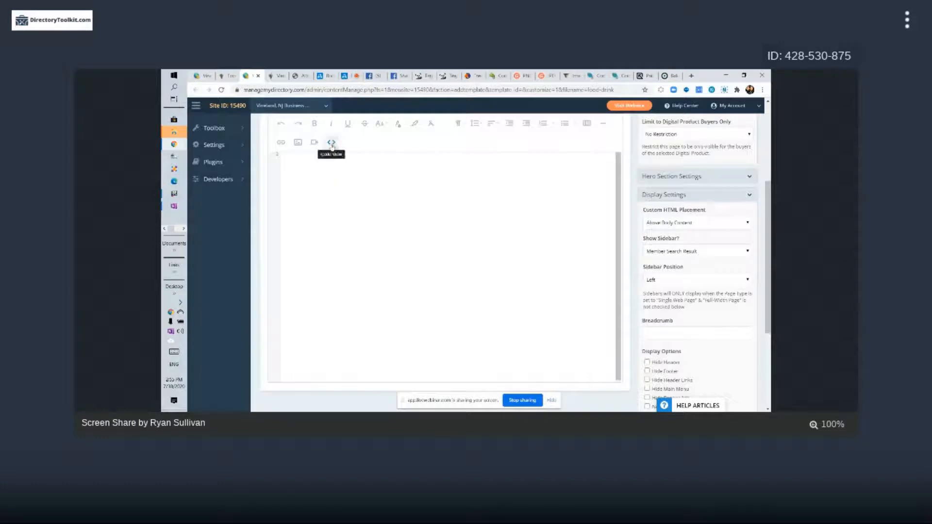
{"action": "scroll", "coordinate": [303, 305], "scroll_direction": "up", "scroll_amount": 4}
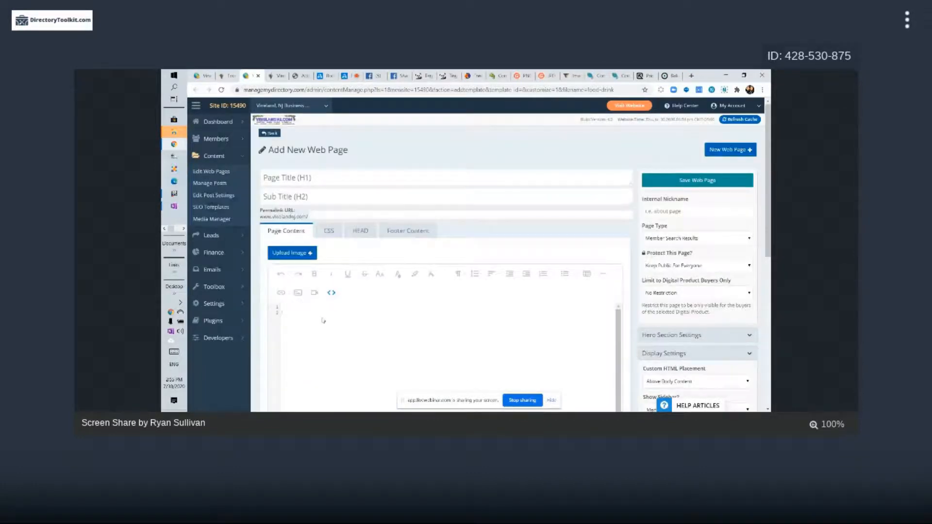
{"action": "type", "text": "[widget=Custom Food Tag Cloud Widget]"}
{"action": "key", "text": "BackSpace"}
{"action": "left_click", "coordinate": [332, 292]}
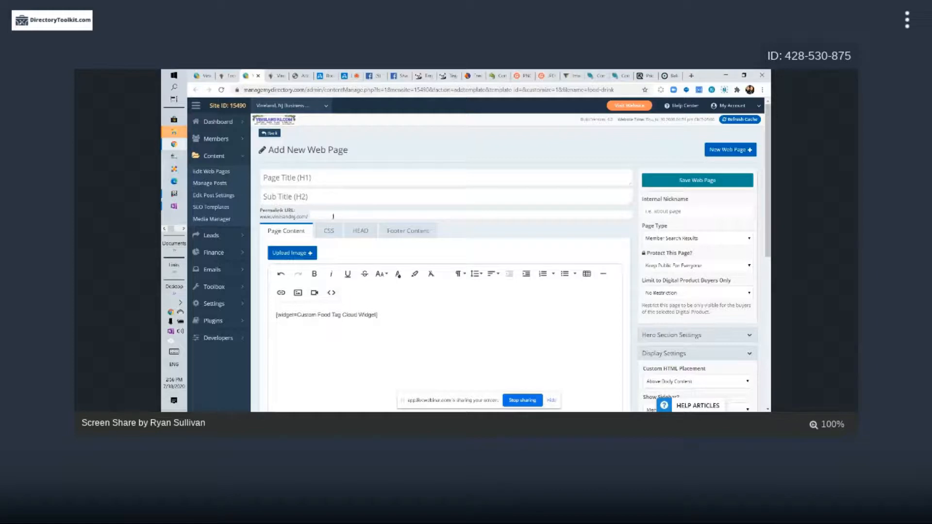
- Copy the food-drink slug from the Food / Drink results page's address into the new page's permalink URL
{"action": "left_click", "coordinate": [403, 215]}
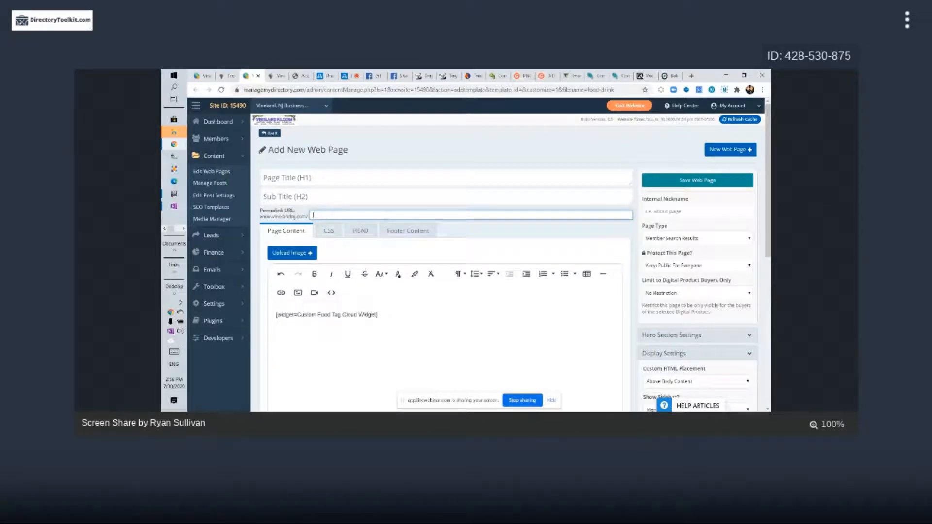
{"action": "left_click", "coordinate": [335, 324]}
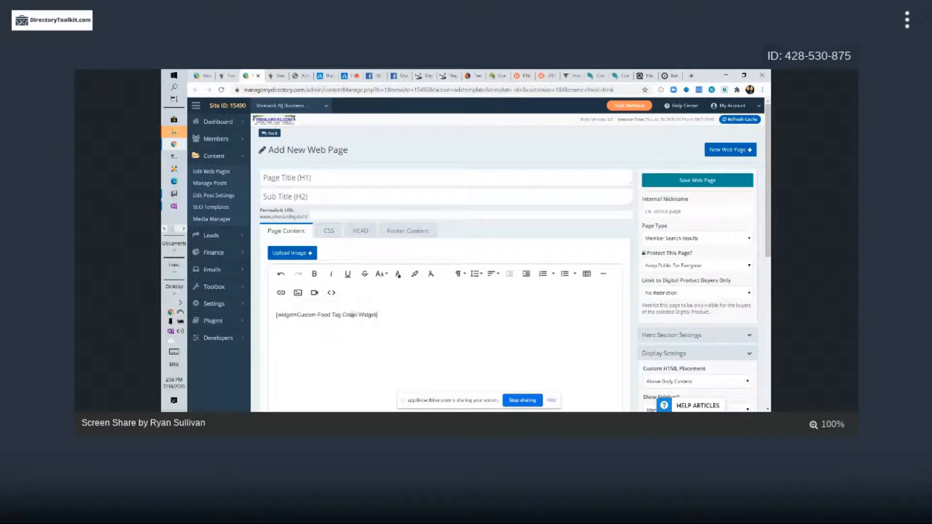
{"action": "left_click", "coordinate": [276, 76]}
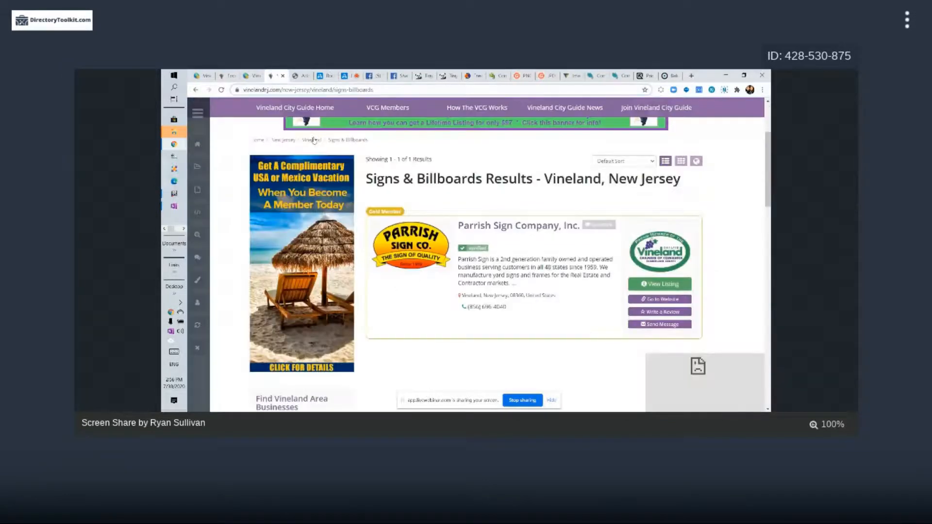
{"action": "left_click", "coordinate": [230, 77]}
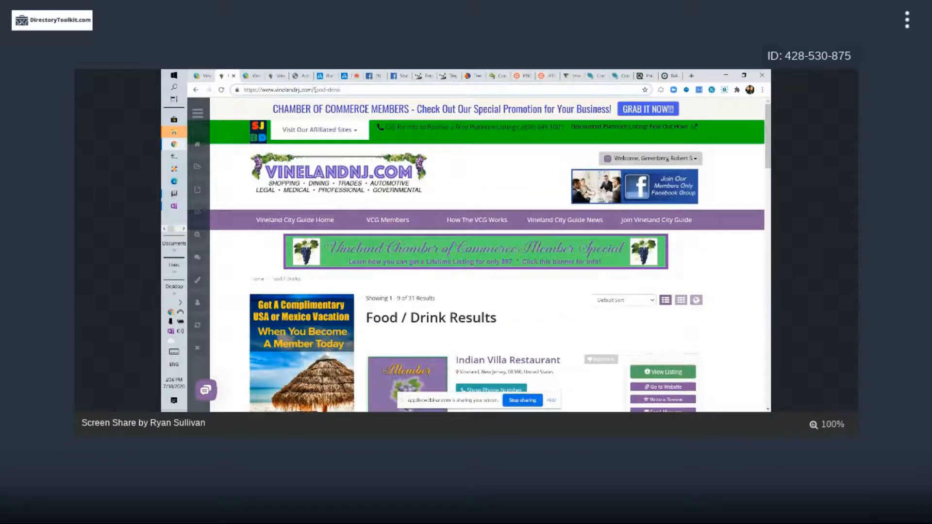
{"action": "left_click_drag", "start_coordinate": [314, 89], "coordinate": [359, 89]}
{"action": "key", "text": "ctrl+c"}
{"action": "left_click", "coordinate": [252, 76]}
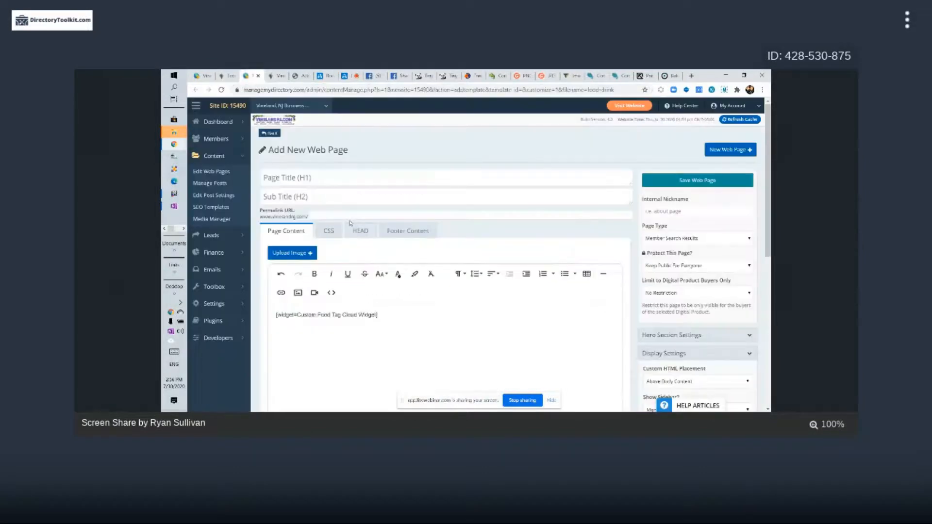
{"action": "left_click", "coordinate": [350, 216]}
{"action": "key", "text": "ctrl+v"}
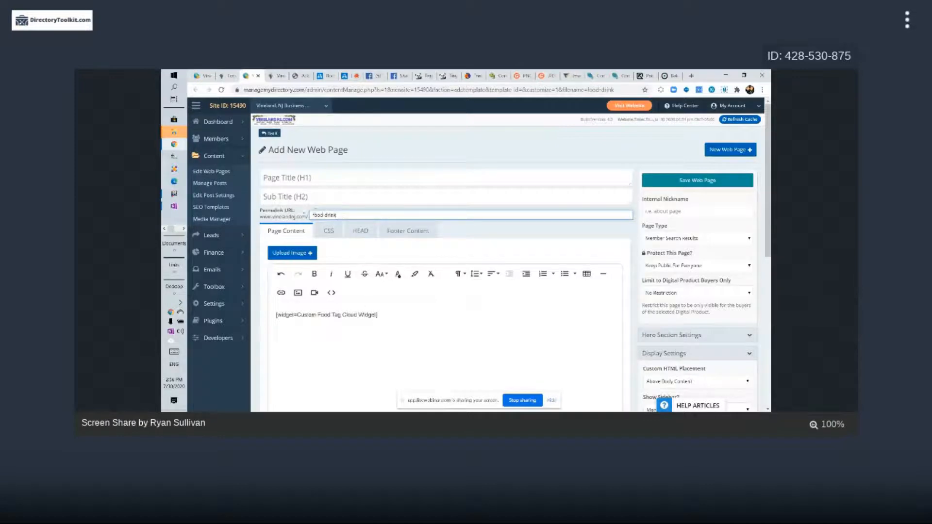
- Check the food-drink slug against the live Food / Drink results page's address, and save the new web page
{"action": "left_click", "coordinate": [274, 76]}
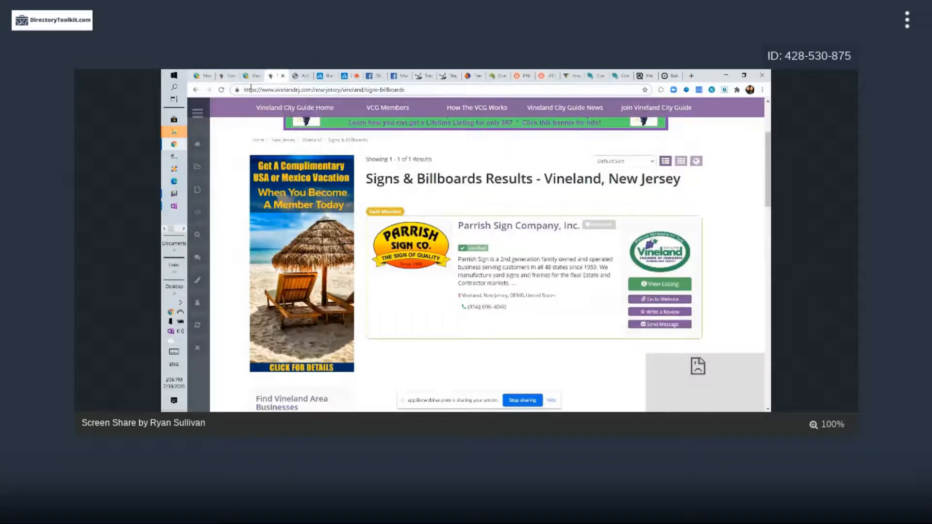
{"action": "left_click", "coordinate": [229, 76]}
{"action": "left_click", "coordinate": [359, 89]}
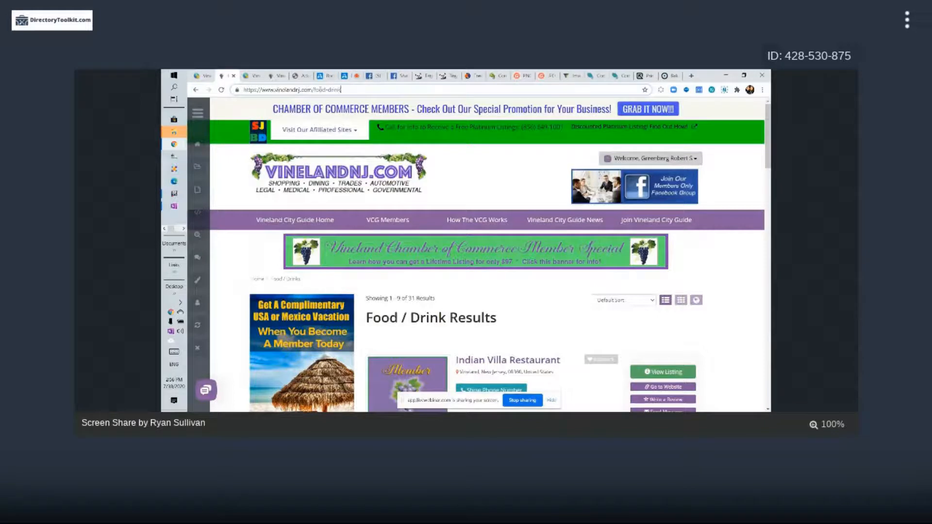
{"action": "left_click_drag", "start_coordinate": [312, 90], "coordinate": [341, 90]}
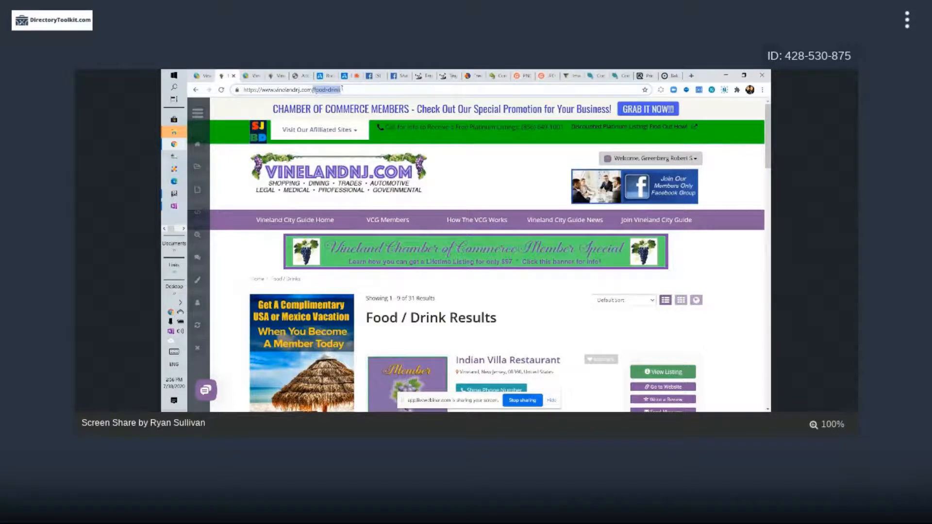
{"action": "left_click", "coordinate": [252, 75]}
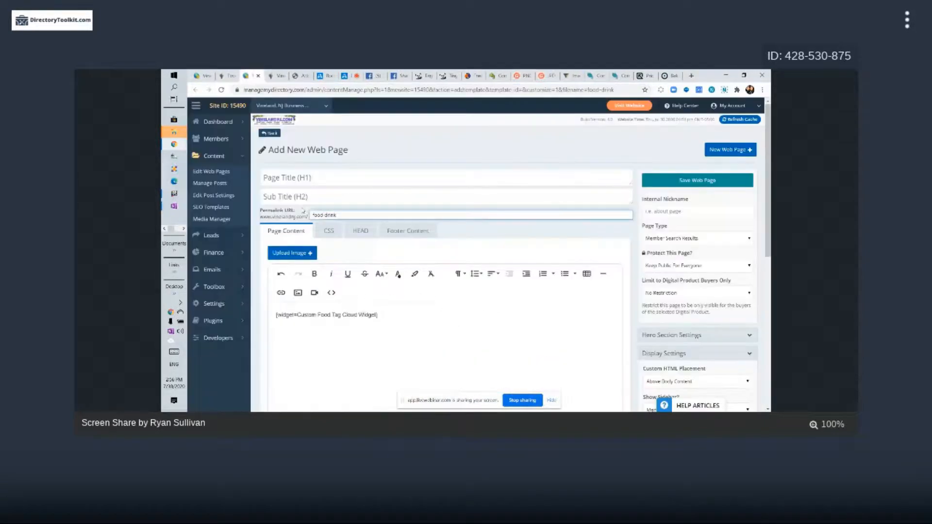
{"action": "left_click", "coordinate": [699, 180]}
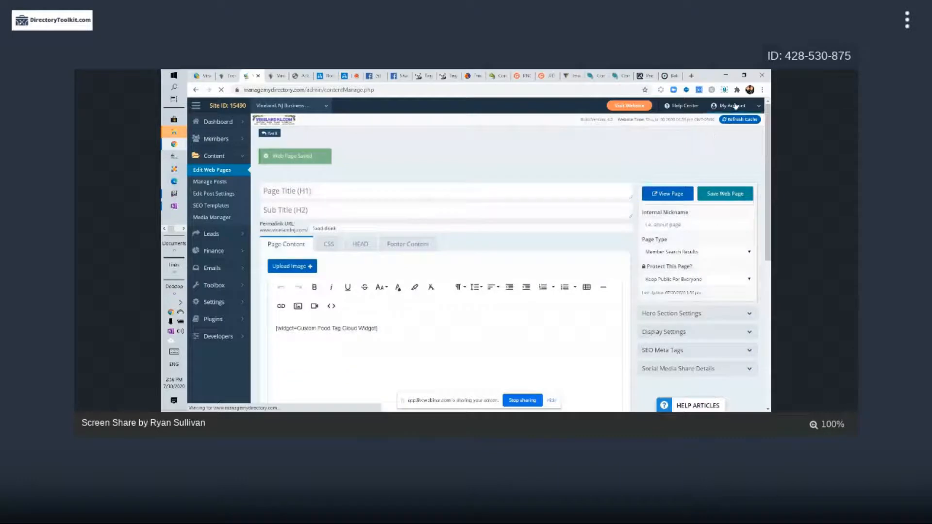
- View the saved food-drink page on the live site and compare its subcategory buttons with the widget shortcode in the page content
{"action": "left_click", "coordinate": [666, 194]}
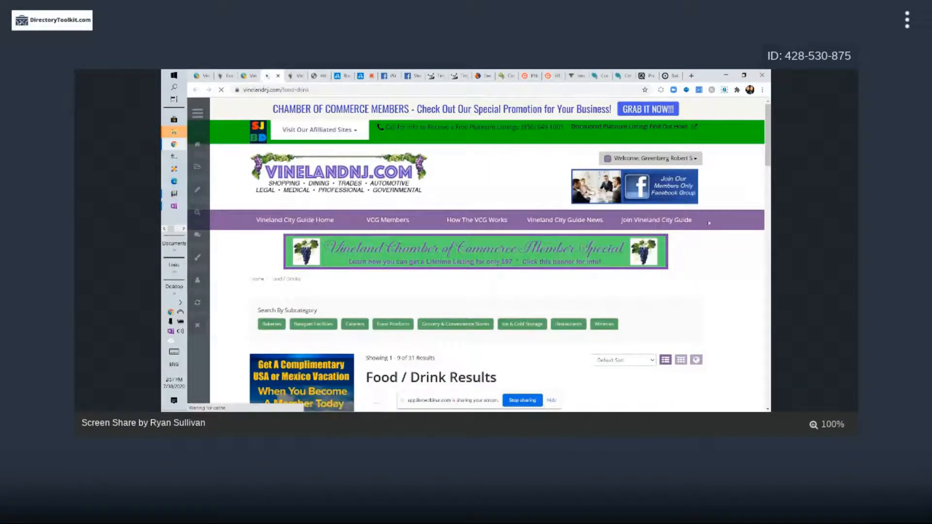
{"action": "scroll", "coordinate": [708, 240], "scroll_direction": "down", "scroll_amount": 3}
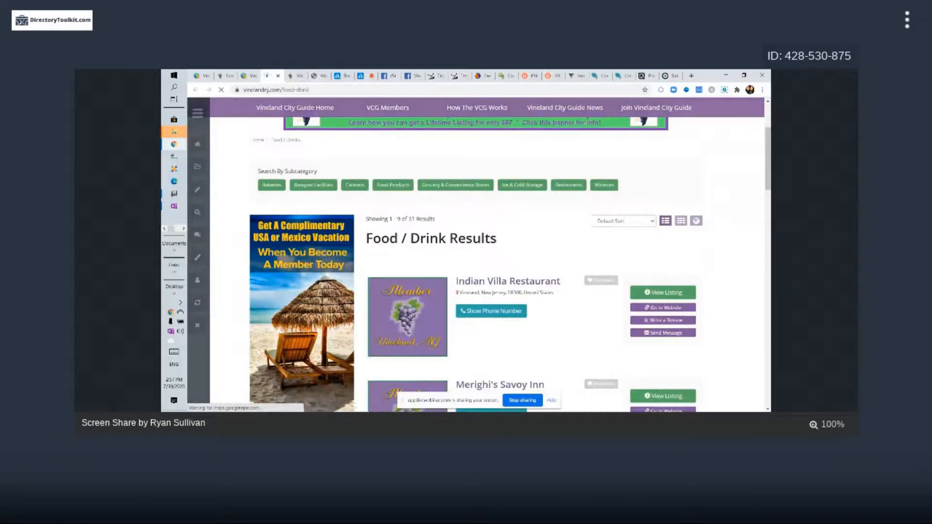
{"action": "left_click", "coordinate": [255, 77]}
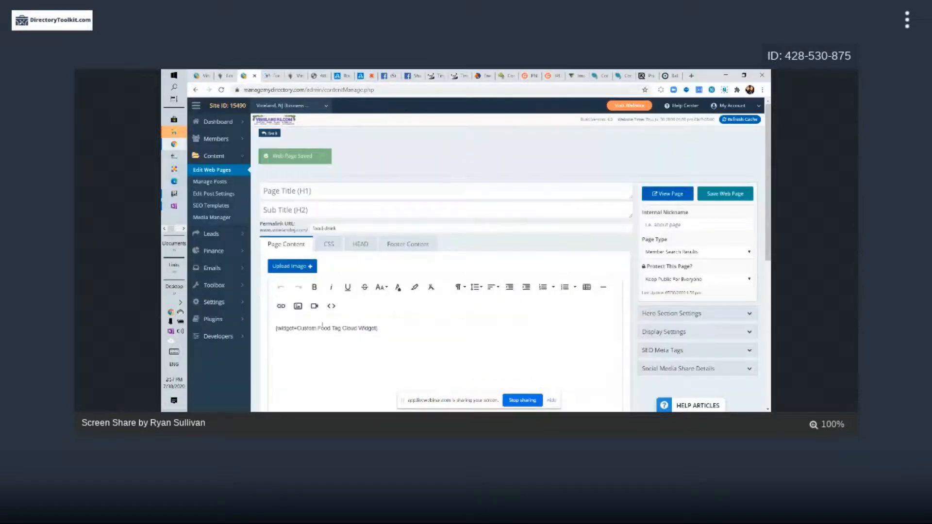
{"action": "left_click", "coordinate": [273, 75]}
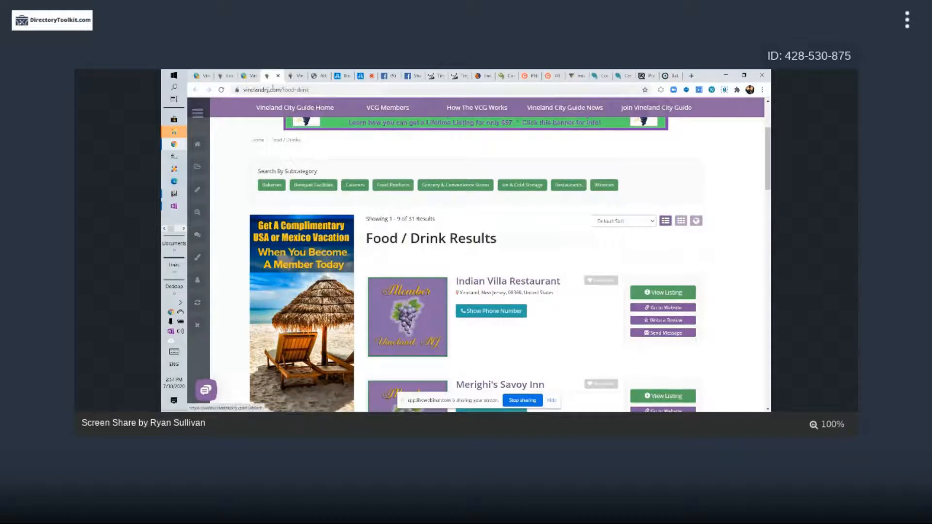
- Review the Default Button Link Colors in the website's Design Settings
{"action": "left_click", "coordinate": [200, 76]}
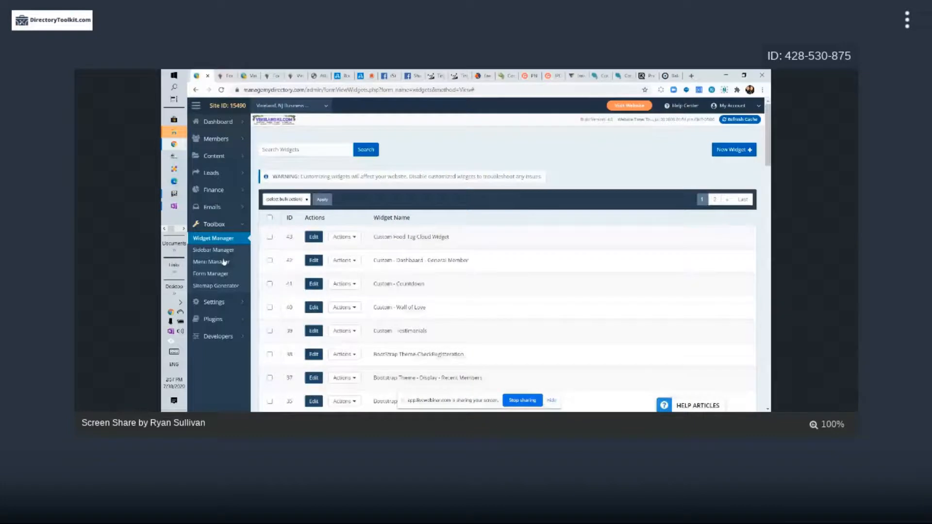
{"action": "scroll", "coordinate": [224, 262], "scroll_direction": "down", "scroll_amount": 2}
{"action": "mouse_move", "coordinate": [228, 223]}
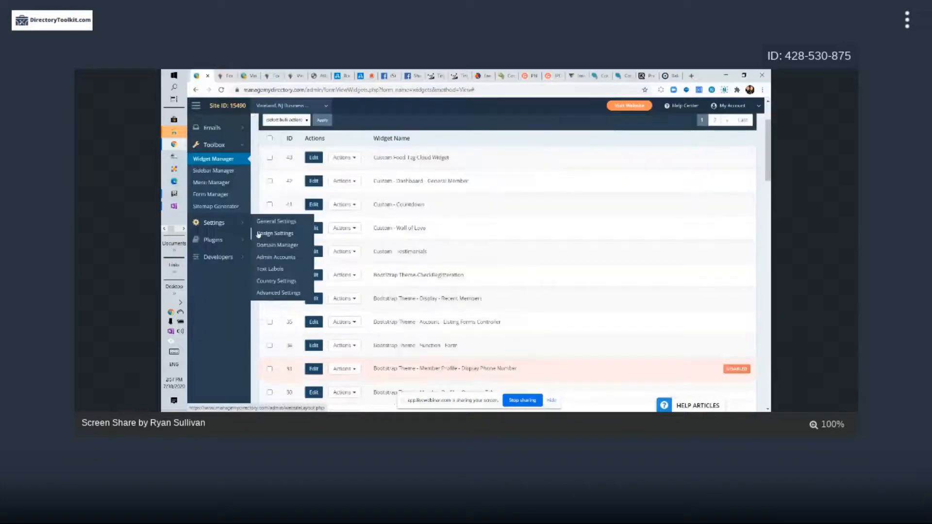
{"action": "left_click", "coordinate": [265, 234]}
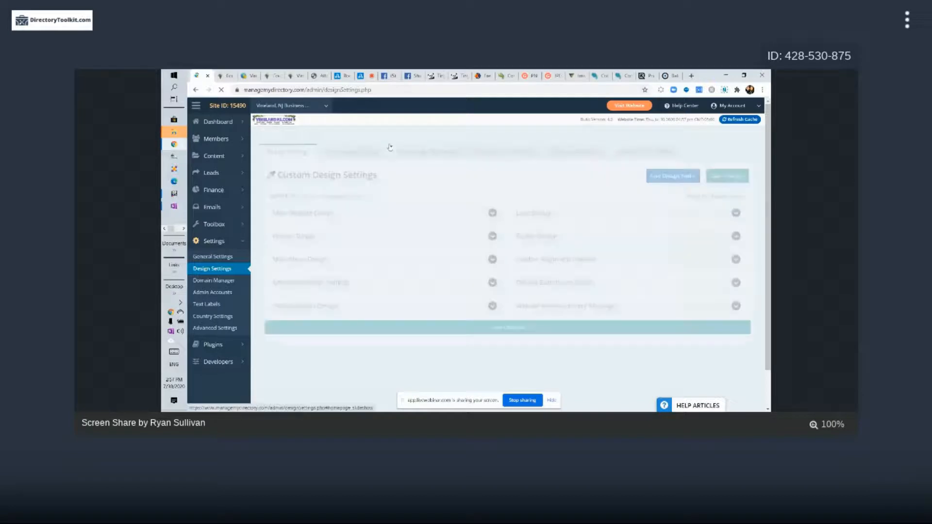
{"action": "left_click", "coordinate": [558, 287]}
{"action": "scroll", "coordinate": [567, 271], "scroll_direction": "down", "scroll_amount": 4}
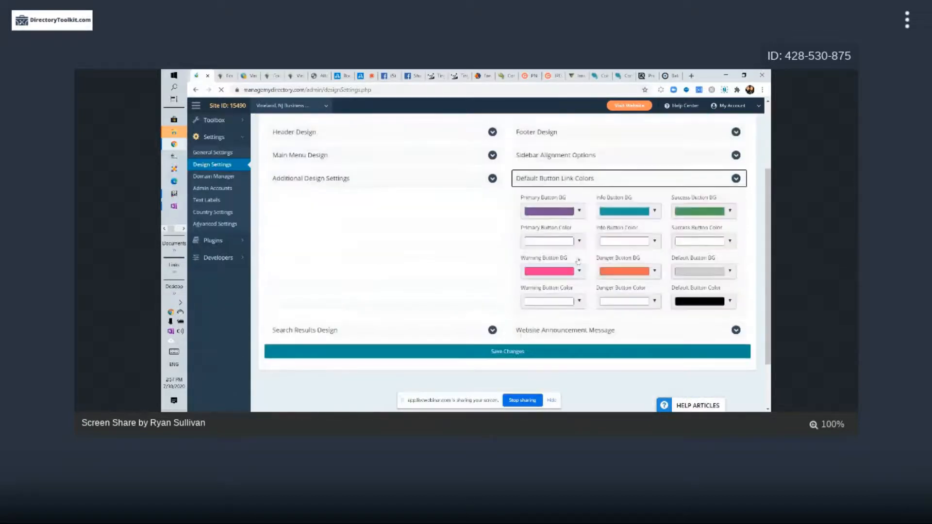
{"action": "scroll", "coordinate": [567, 264], "scroll_direction": "up", "scroll_amount": 1}
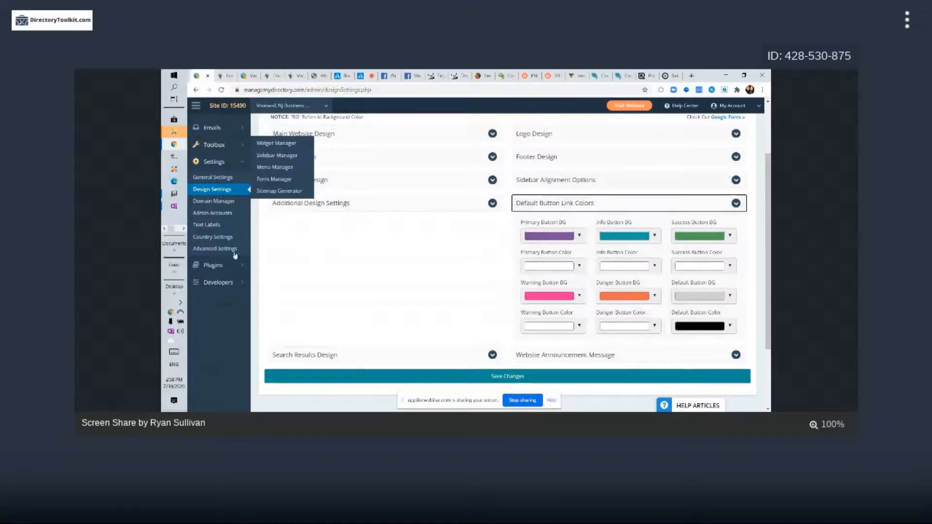
{"action": "scroll", "coordinate": [223, 241], "scroll_direction": "up", "scroll_amount": 1}
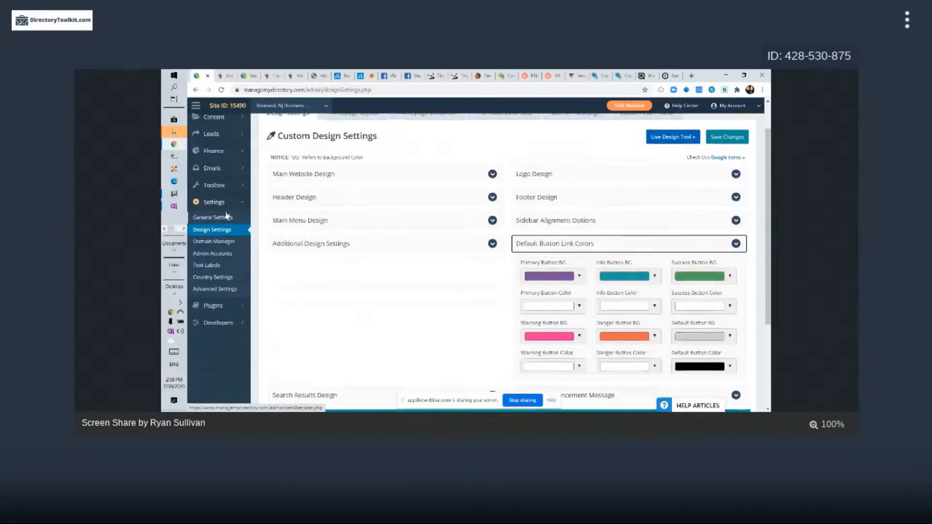
- In the Food Category Tag Cloud menu, set the Bakeries link's Menu Item CSS Class to btn btn-primary and copy that value
{"action": "scroll", "coordinate": [223, 284], "scroll_direction": "up", "scroll_amount": 2}
{"action": "mouse_move", "coordinate": [231, 226]}
{"action": "left_click", "coordinate": [274, 245]}
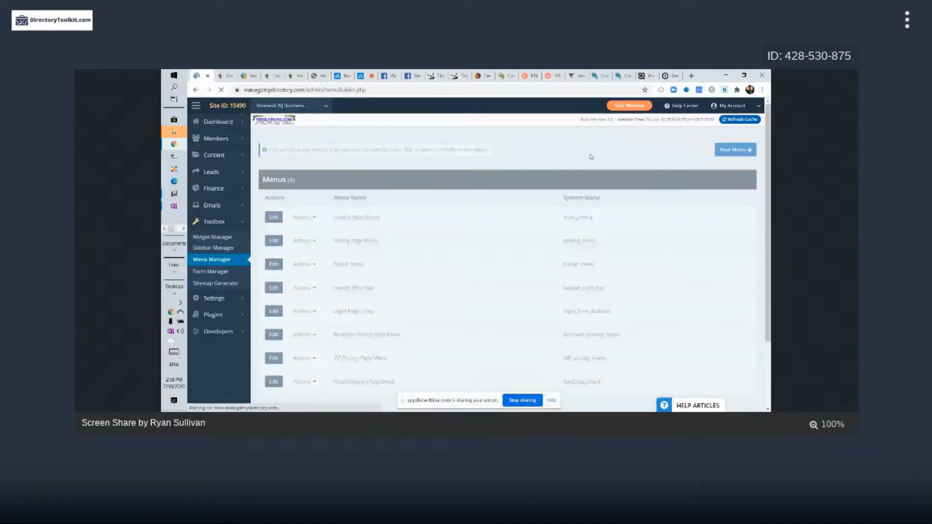
{"action": "scroll", "coordinate": [485, 242], "scroll_direction": "down", "scroll_amount": 2}
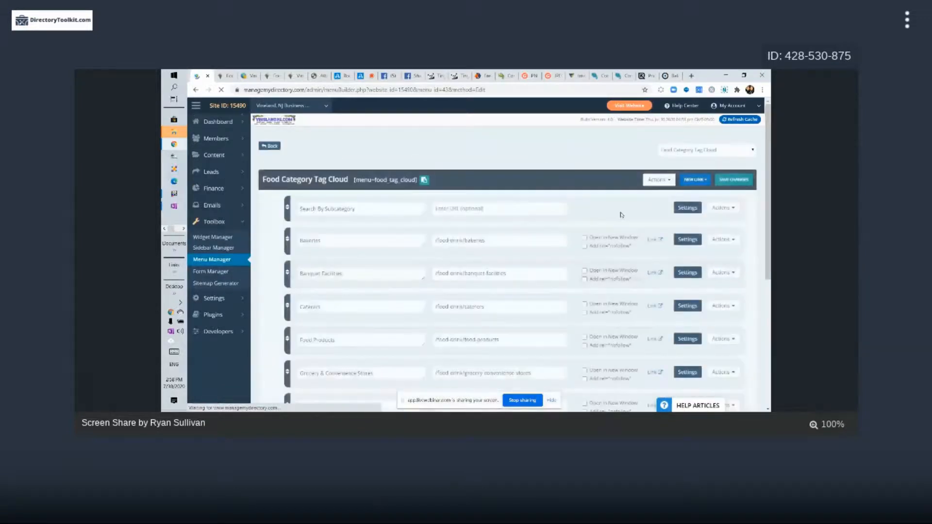
{"action": "scroll", "coordinate": [621, 215], "scroll_direction": "down", "scroll_amount": 2}
{"action": "left_click", "coordinate": [687, 199]}
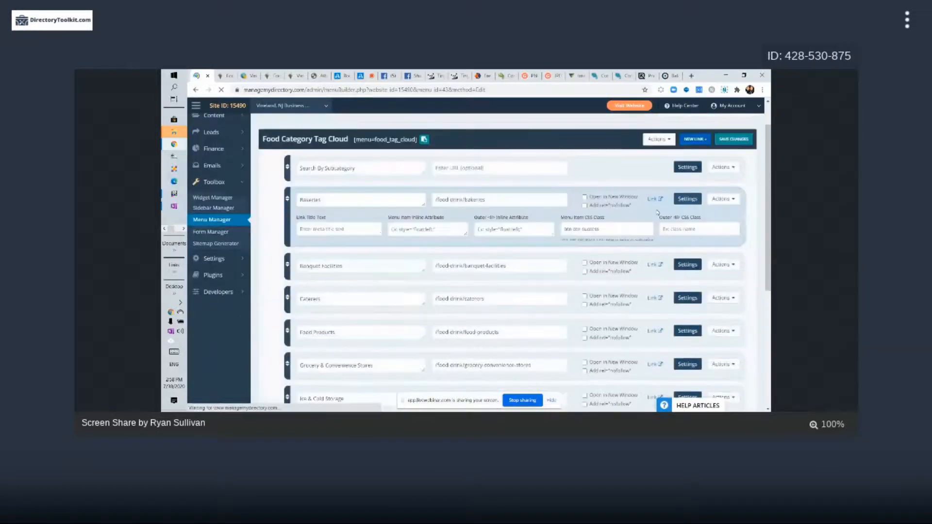
{"action": "double_click", "coordinate": [587, 228]}
{"action": "type", "text": "primary"}
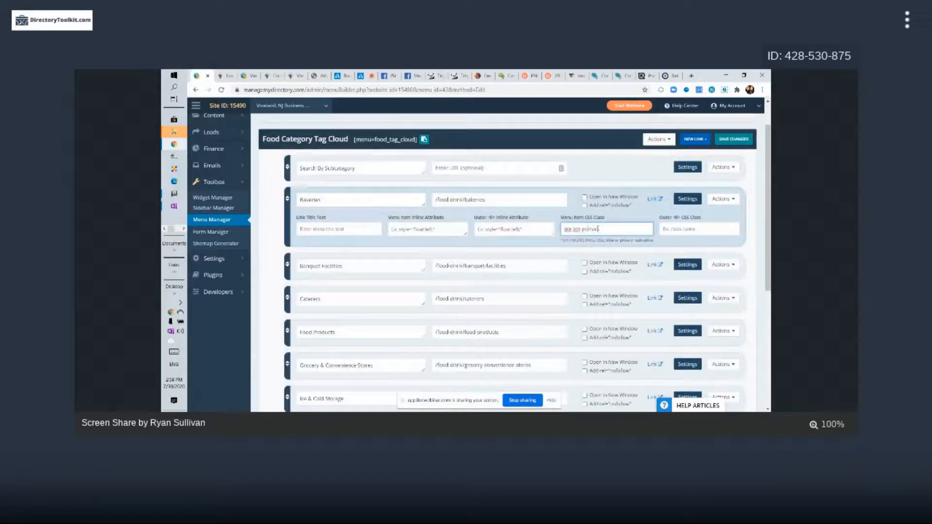
{"action": "left_click_drag", "start_coordinate": [597, 229], "coordinate": [557, 228]}
- Set the Menu Item CSS Class of the Banquet Facilities link to btn btn-primary
{"action": "left_click", "coordinate": [687, 264]}
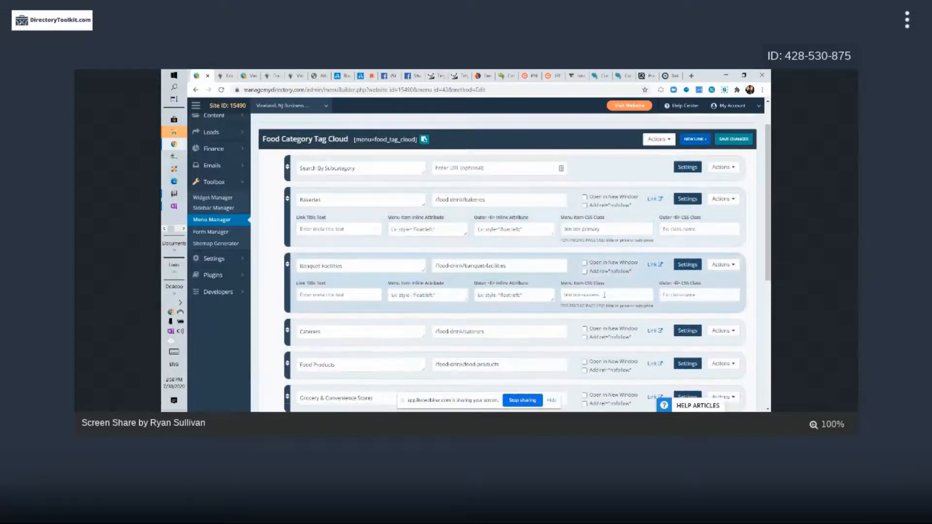
{"action": "left_click_drag", "start_coordinate": [602, 294], "coordinate": [562, 294]}
{"action": "type", "text": "btn btn-primary"}
{"action": "left_click", "coordinate": [722, 199]}
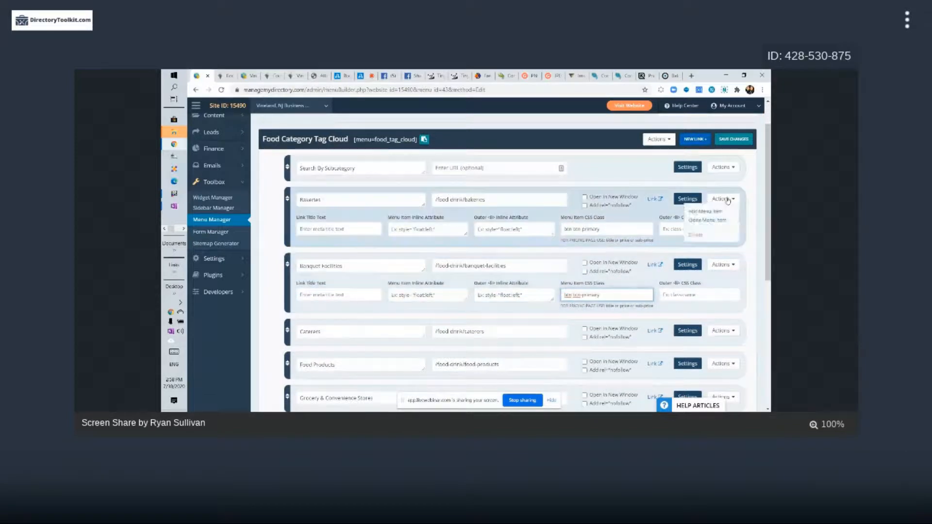
{"action": "scroll", "coordinate": [649, 294], "scroll_direction": "down", "scroll_amount": 2}
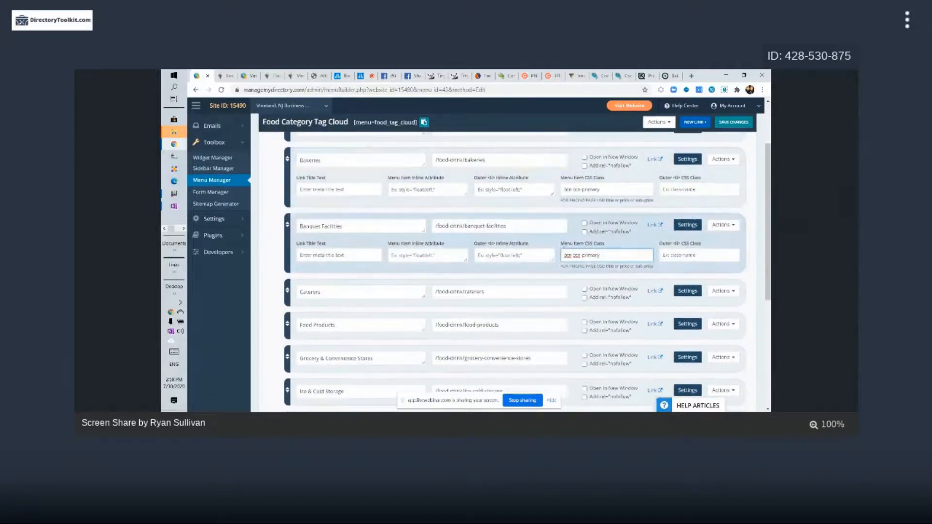
{"action": "scroll", "coordinate": [546, 264], "scroll_direction": "up", "scroll_amount": 4}
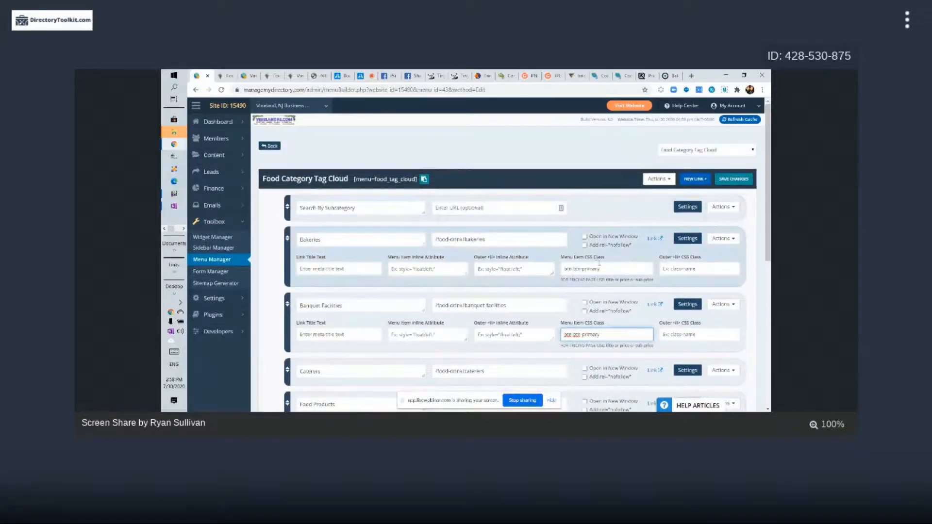
{"action": "scroll", "coordinate": [565, 268], "scroll_direction": "down", "scroll_amount": 4}
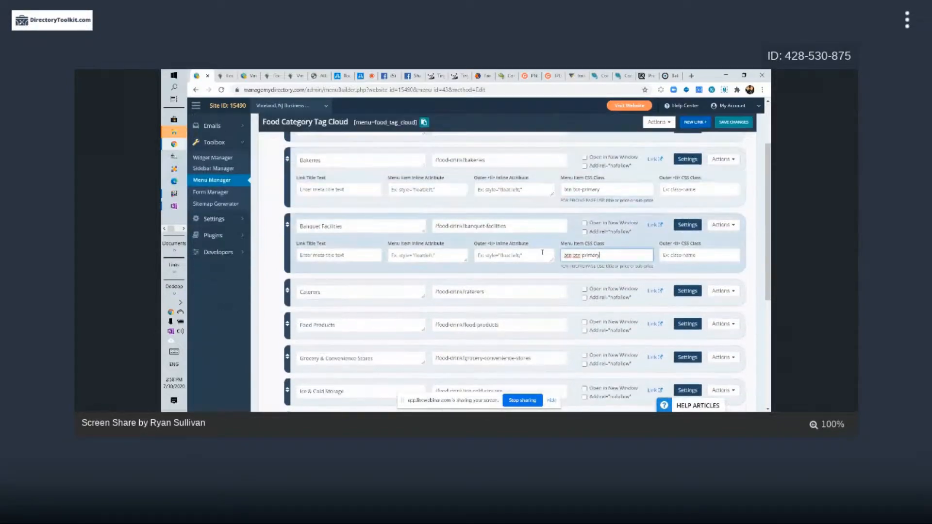
- Set the Menu Item CSS Class of the Caterers and Food Products links to btn btn-primary
{"action": "left_click", "coordinate": [687, 291]}
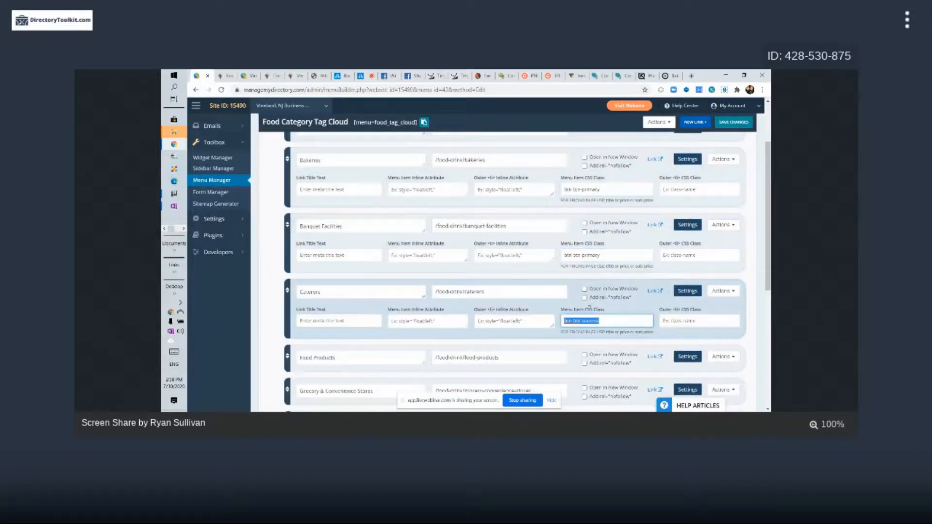
{"action": "type", "text": "btn btn-primary"}
{"action": "scroll", "coordinate": [516, 185], "scroll_direction": "down", "scroll_amount": 3}
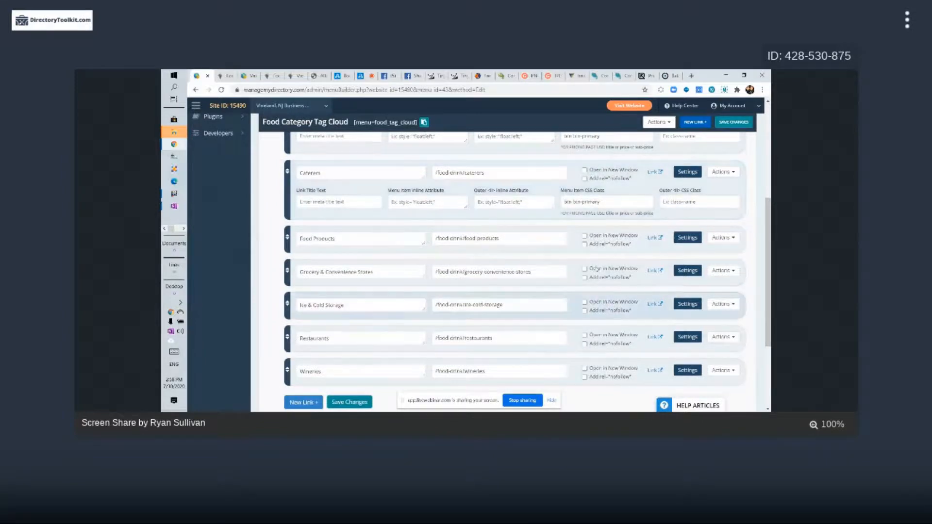
{"action": "left_click", "coordinate": [723, 237]}
{"action": "left_click_drag", "start_coordinate": [699, 219], "coordinate": [693, 237]}
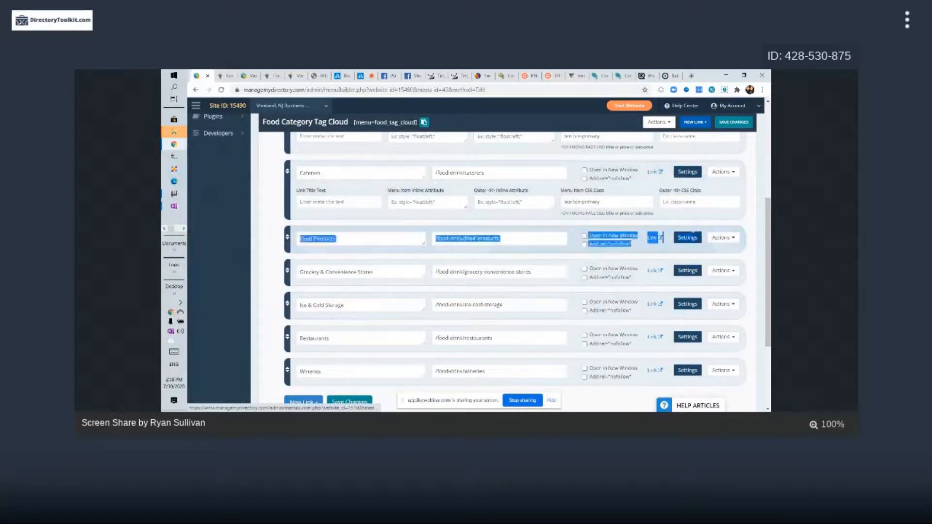
{"action": "left_click", "coordinate": [693, 237]}
{"action": "left_click", "coordinate": [620, 266]}
{"action": "key", "text": "ctrl+a"}
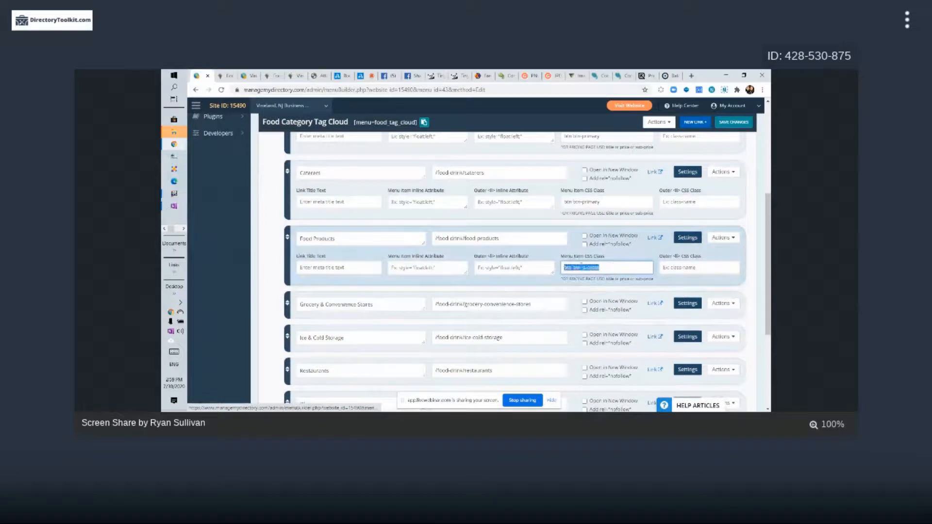
{"action": "key", "text": "BackSpace"}
- Set the Menu Item CSS Class of the Grocery & Convenience Stores and Ice & Cold Storage links to btn btn-primary
{"action": "left_click", "coordinate": [687, 303]}
{"action": "scroll", "coordinate": [601, 286], "scroll_direction": "down", "scroll_amount": 3}
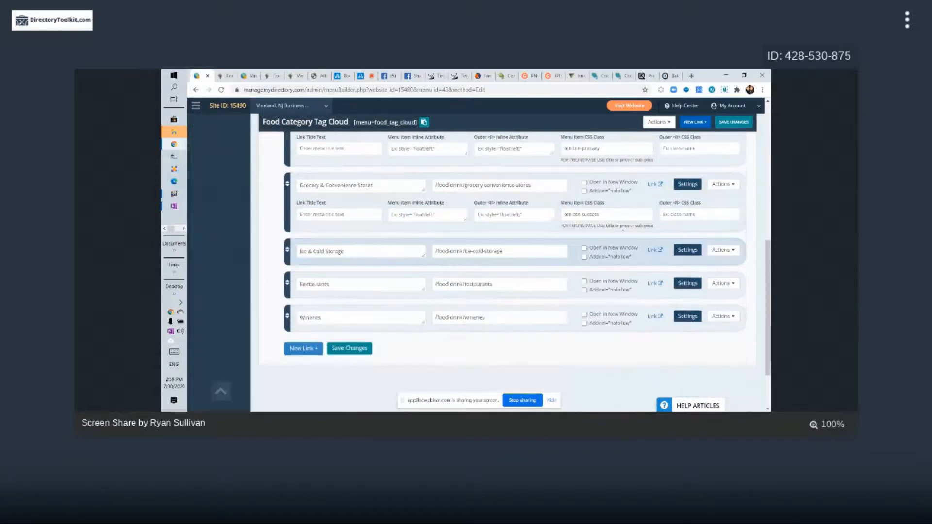
{"action": "left_click_drag", "start_coordinate": [605, 214], "coordinate": [541, 217]}
{"action": "type", "text": "btn btn-primary"}
{"action": "left_click_drag", "start_coordinate": [691, 227], "coordinate": [697, 260]}
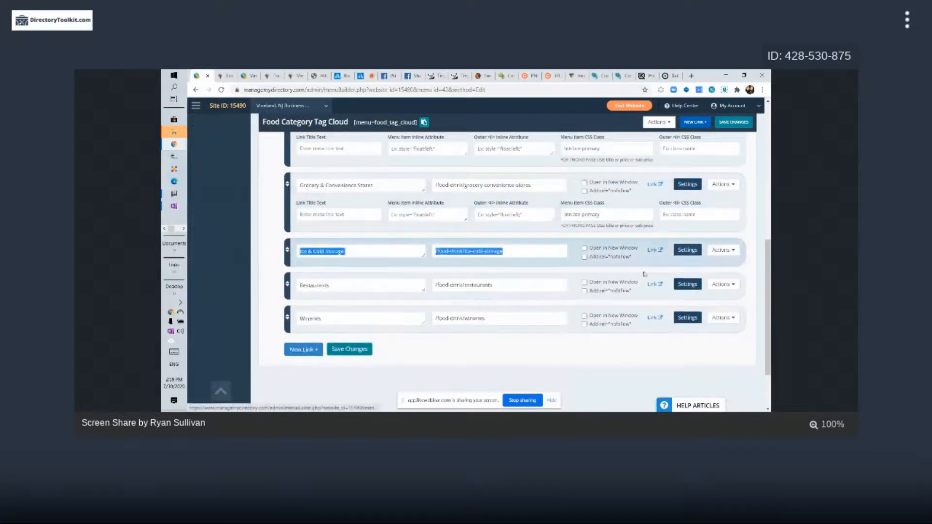
{"action": "left_click", "coordinate": [692, 251]}
{"action": "left_click_drag", "start_coordinate": [626, 281], "coordinate": [557, 282]}
{"action": "type", "text": "btn btn-primary"}
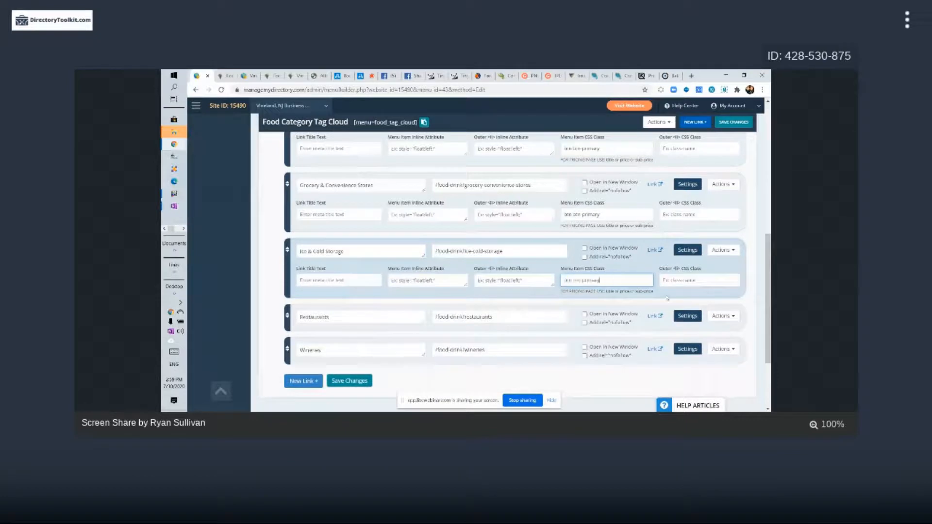
- Set the Menu Item CSS Class of the Restaurants and Wineries links to btn btn-primary and save the menu
{"action": "left_click", "coordinate": [687, 316]}
{"action": "left_click", "coordinate": [609, 344]}
{"action": "left_click_drag", "start_coordinate": [609, 344], "coordinate": [562, 346]}
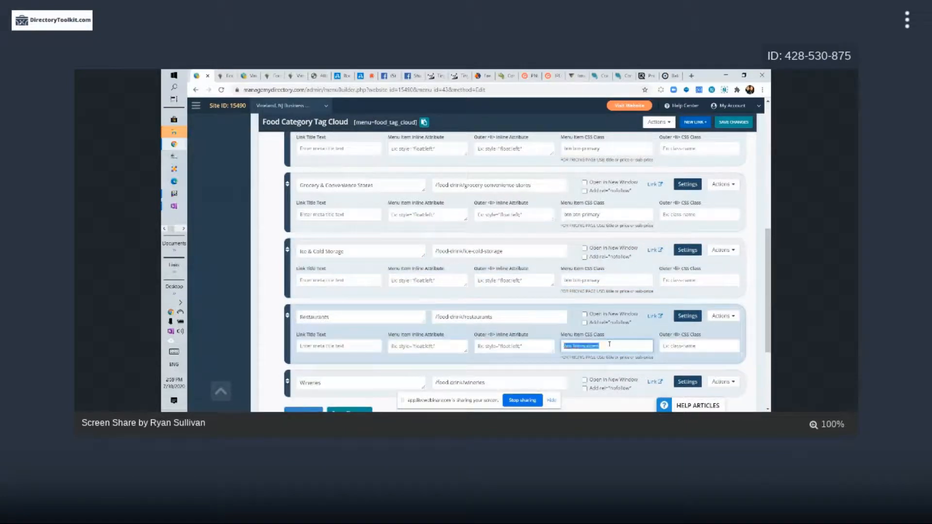
{"action": "type", "text": "btn btn-primary"}
{"action": "left_click", "coordinate": [687, 382]}
{"action": "scroll", "coordinate": [670, 244], "scroll_direction": "down", "scroll_amount": 3}
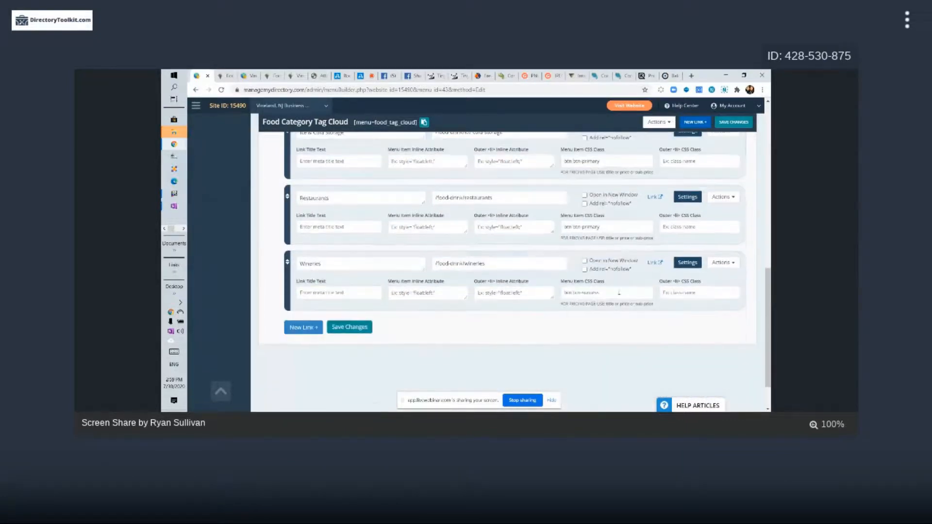
{"action": "left_click", "coordinate": [614, 293]}
{"action": "key", "text": "ctrl+a"}
{"action": "type", "text": "btn btn-primary"}
{"action": "left_click", "coordinate": [349, 327]}
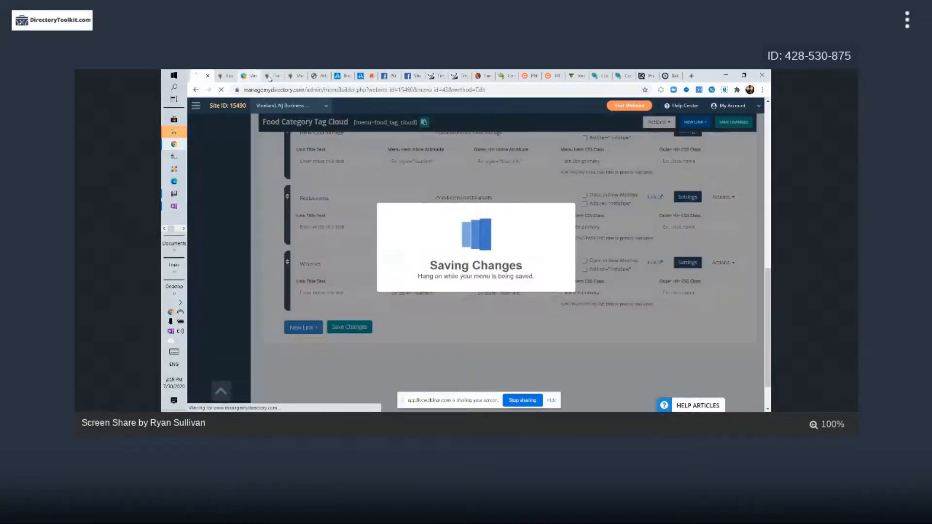
- Reload the live Food / Drink results page and check the styling of the Search By Subcategory buttons
{"action": "left_click", "coordinate": [270, 79]}
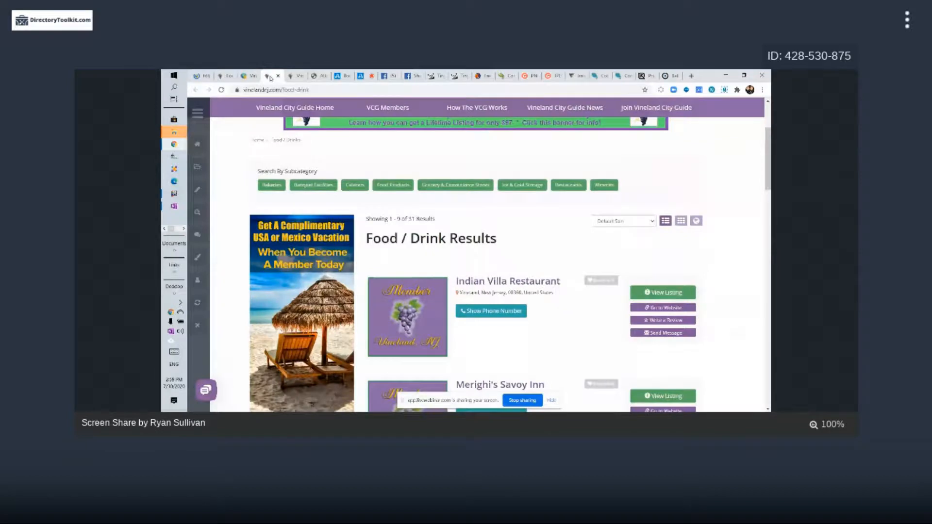
{"action": "left_click", "coordinate": [198, 77]}
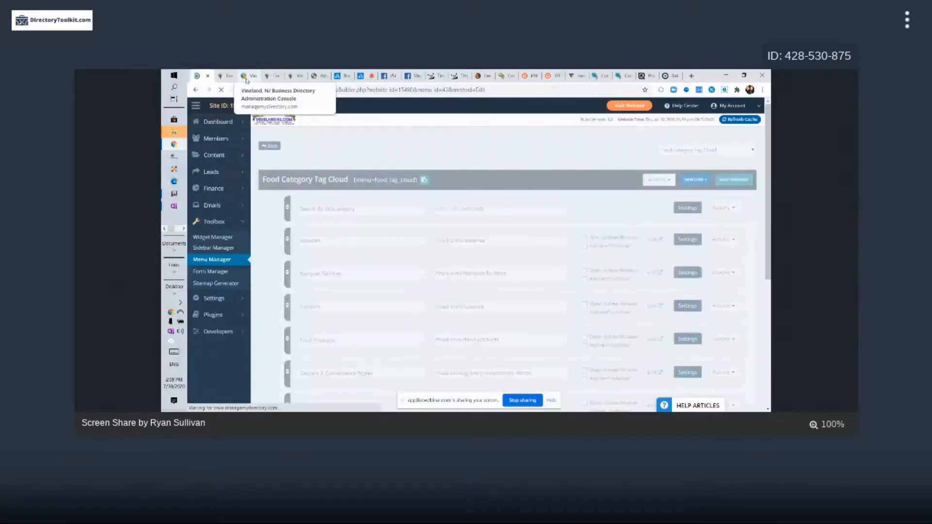
{"action": "left_click", "coordinate": [246, 76]}
{"action": "left_click", "coordinate": [267, 76]}
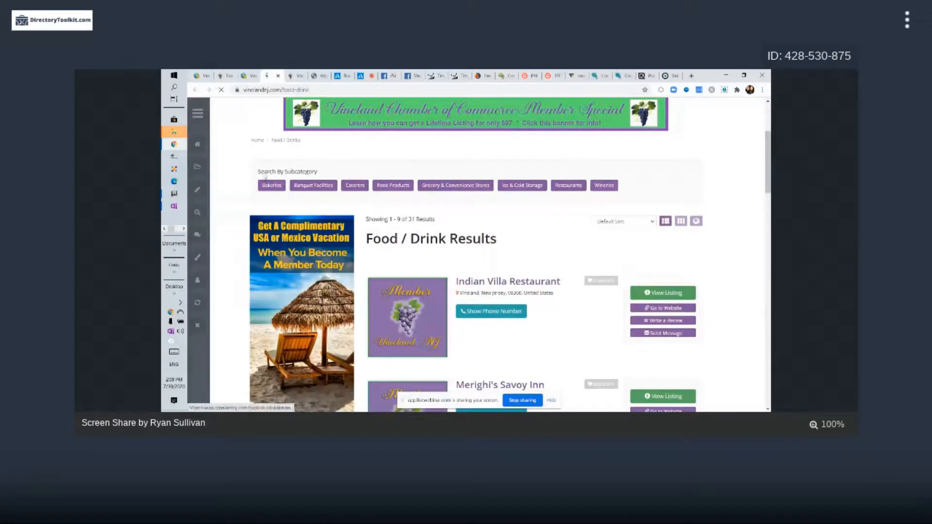
{"action": "left_click_drag", "start_coordinate": [298, 171], "coordinate": [334, 174]}
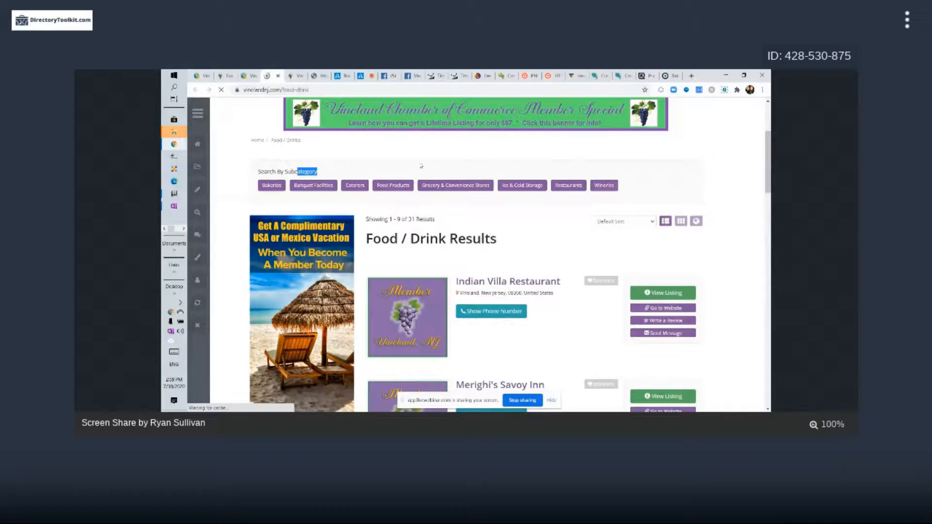
- Add CSS to the Custom Food Tag Cloud Widget: .text-center with text-align: center !important and .margin-bottom with margin-bottom: 10px !important
{"action": "key", "text": "alt+Tab"}
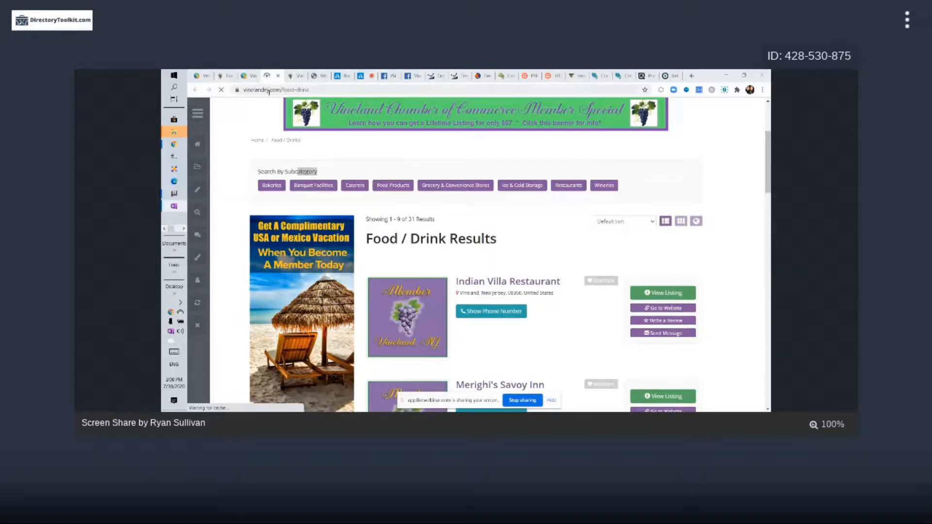
{"action": "left_click", "coordinate": [245, 78]}
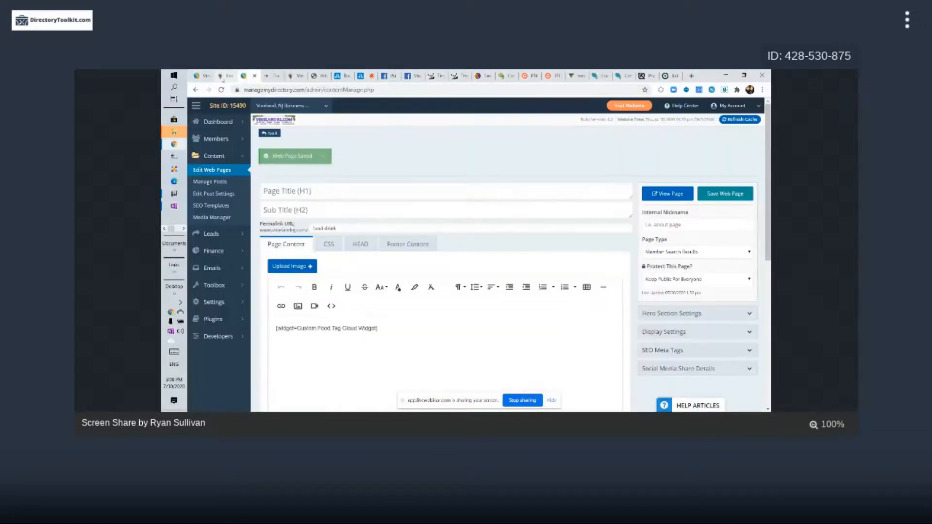
{"action": "left_click", "coordinate": [269, 287]}
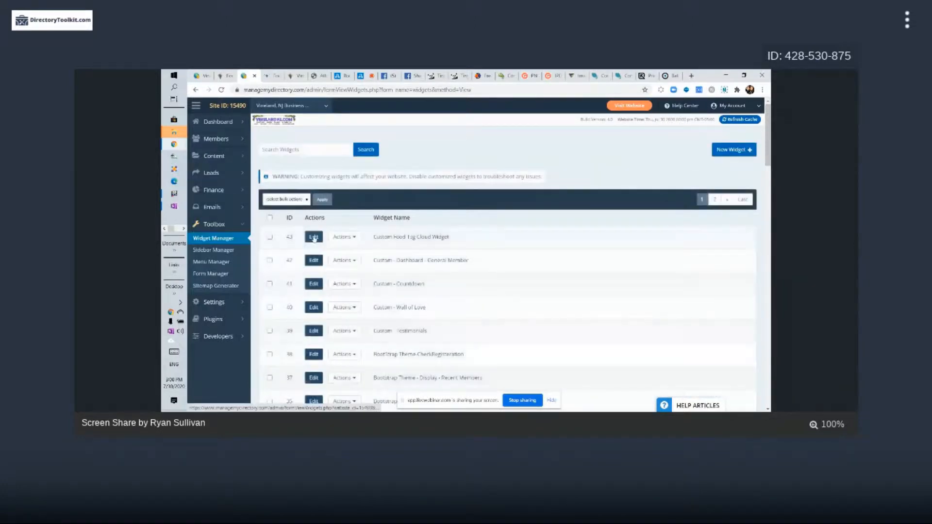
{"action": "left_click", "coordinate": [318, 239]}
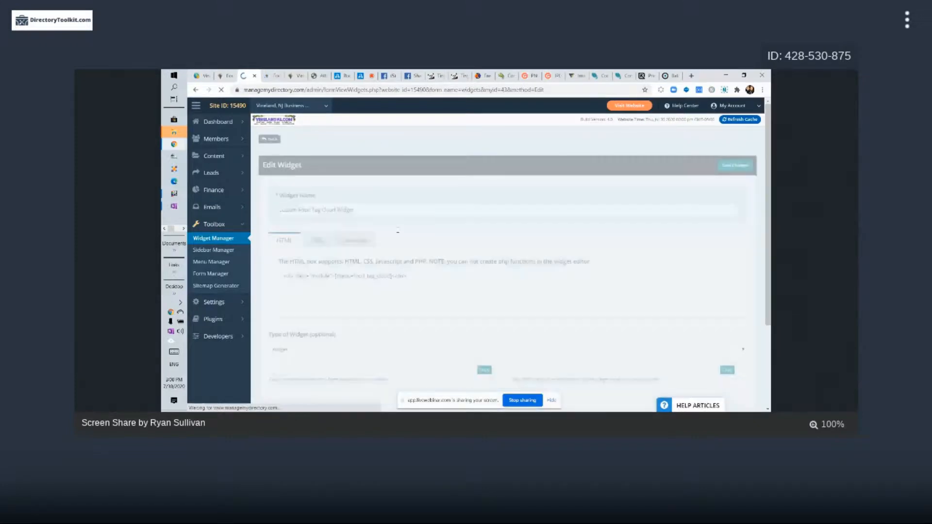
{"action": "left_click", "coordinate": [314, 240]}
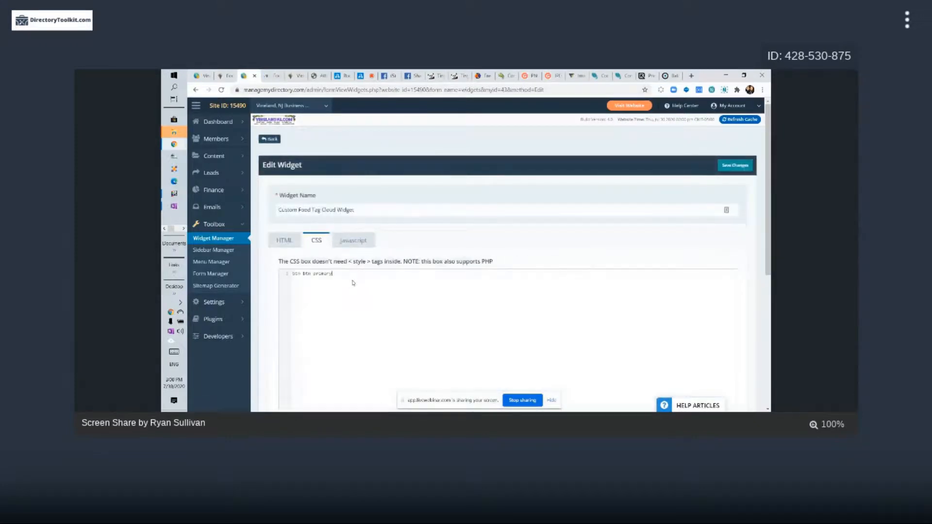
{"action": "key", "text": "ctrl+z"}
{"action": "key", "text": "alt+Tab"}
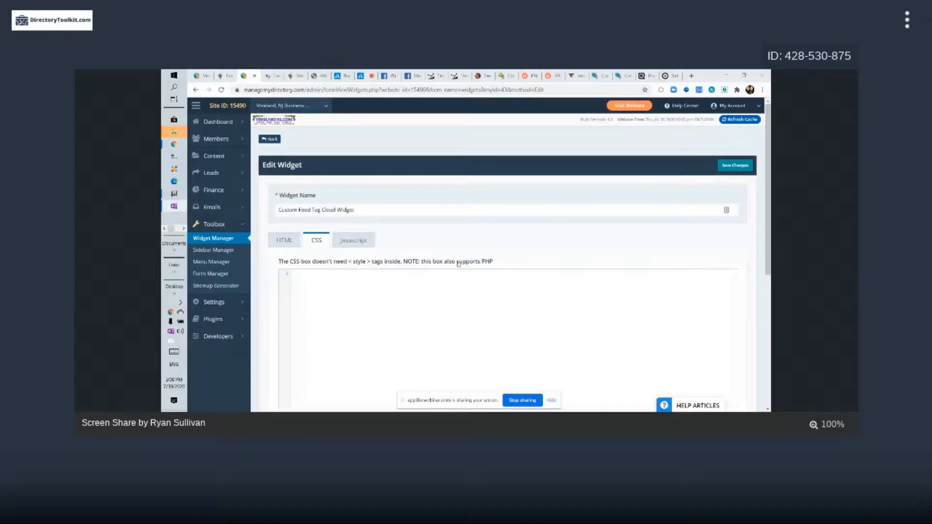
{"action": "left_click", "coordinate": [401, 295]}
{"action": "type", "text": ".text-center {     text-align: center !important; }  .margin-bottom {     margin-bottom: 10px !important; }"}
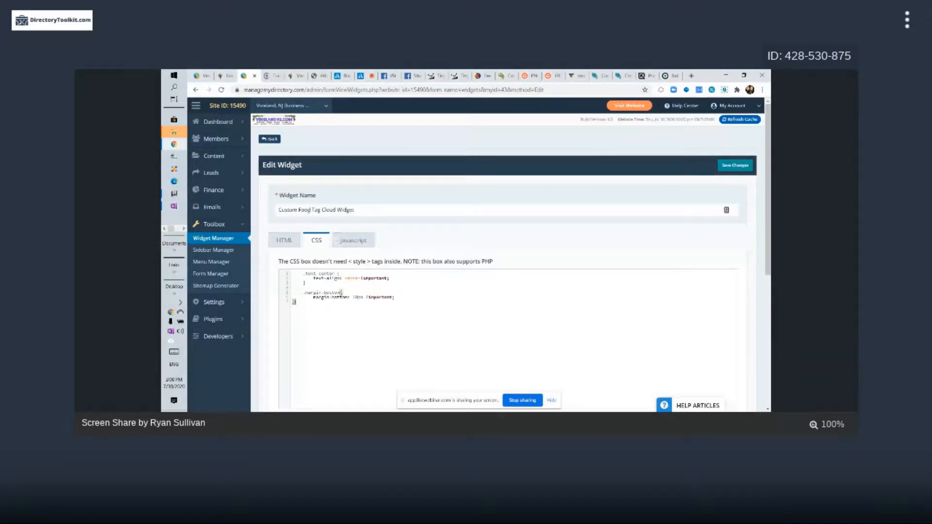
- Review the widget's HTML and CSS code and save the changes to the Custom Food Tag Cloud Widget
{"action": "left_click", "coordinate": [287, 241]}
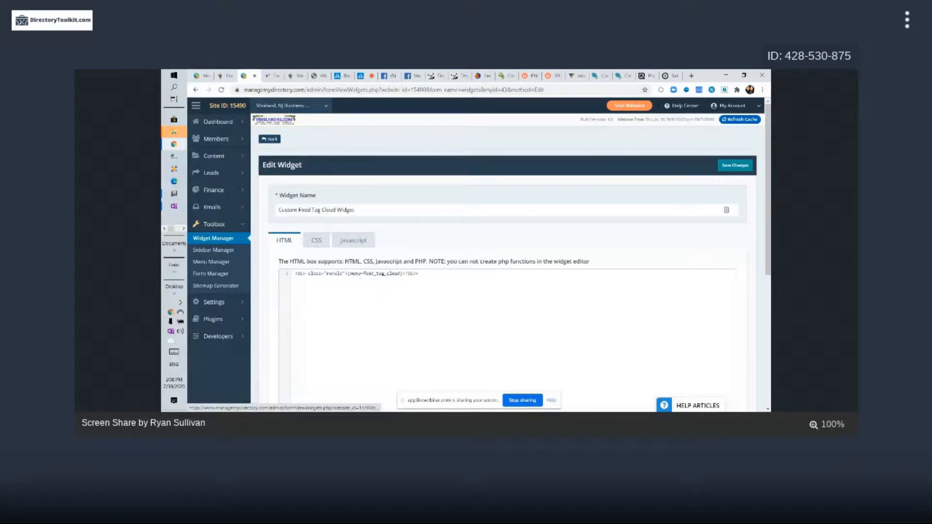
{"action": "left_click", "coordinate": [317, 237]}
{"action": "left_click", "coordinate": [377, 283]}
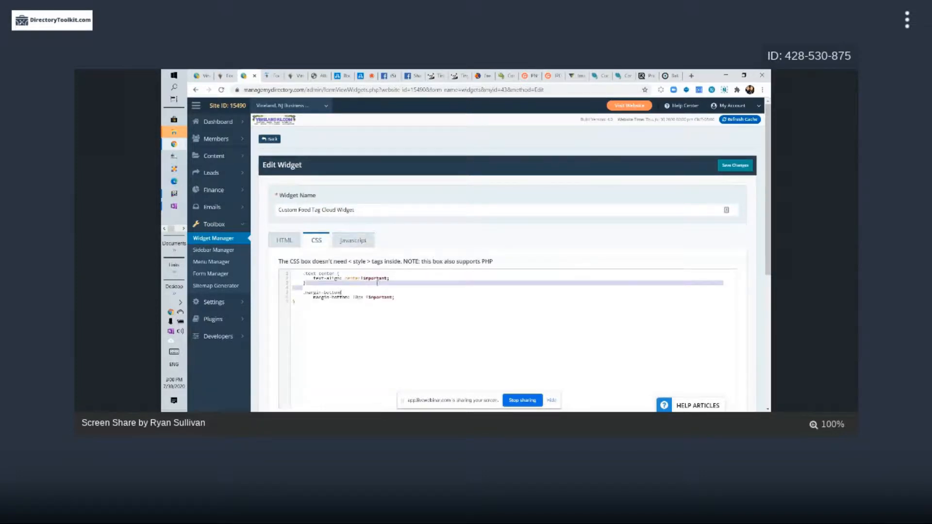
{"action": "left_click", "coordinate": [376, 316]}
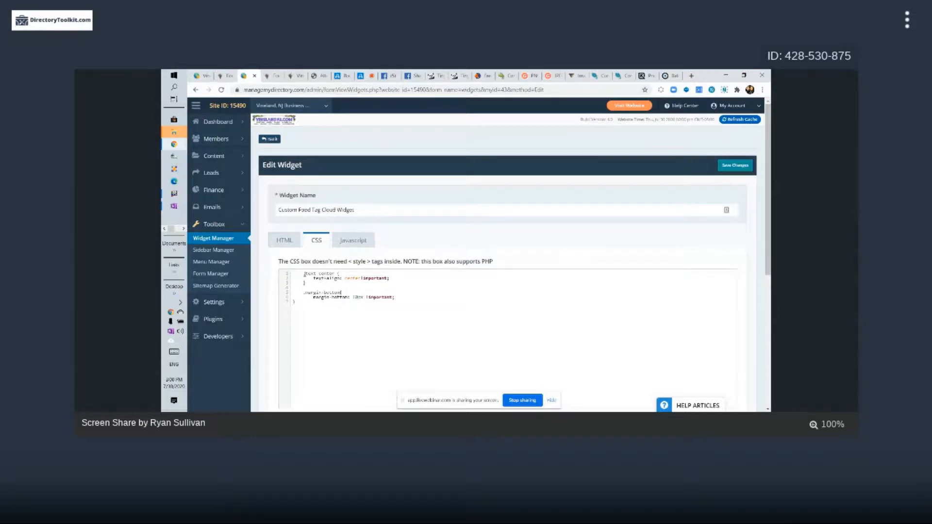
{"action": "left_click", "coordinate": [339, 274]}
{"action": "left_click", "coordinate": [366, 297]}
{"action": "left_click", "coordinate": [399, 320]}
{"action": "left_click", "coordinate": [743, 169]}
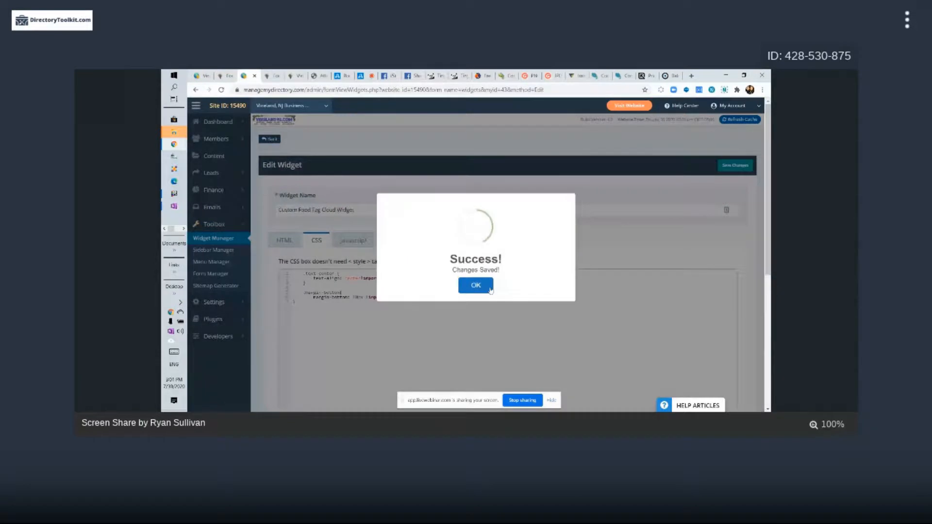
{"action": "left_click", "coordinate": [490, 288]}
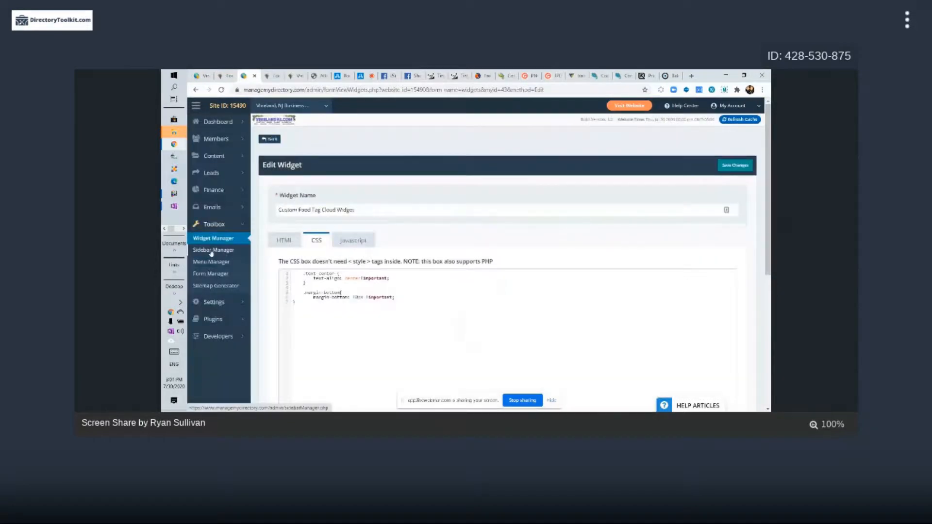
- Look through the Menu Manager's list of menus and their system names, including Food Category Tag Cloud
{"action": "mouse_move", "coordinate": [220, 304]}
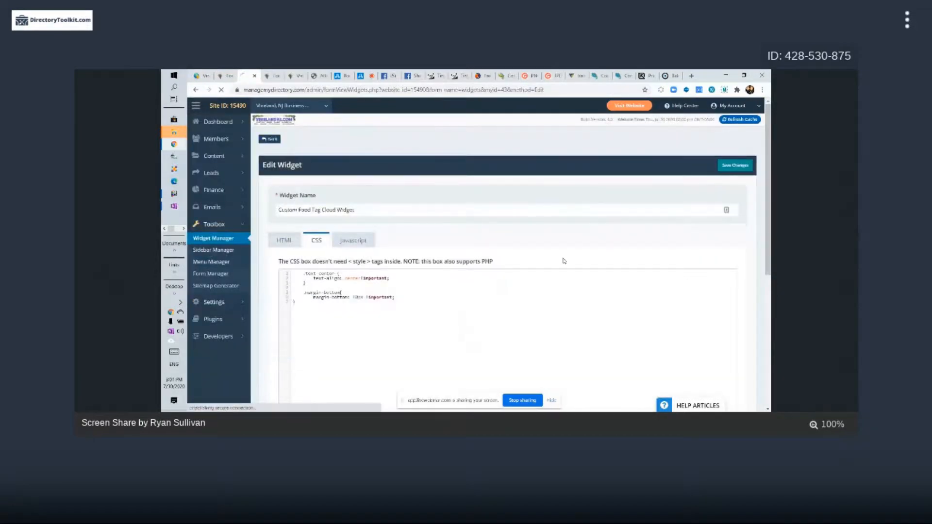
{"action": "left_click", "coordinate": [213, 262]}
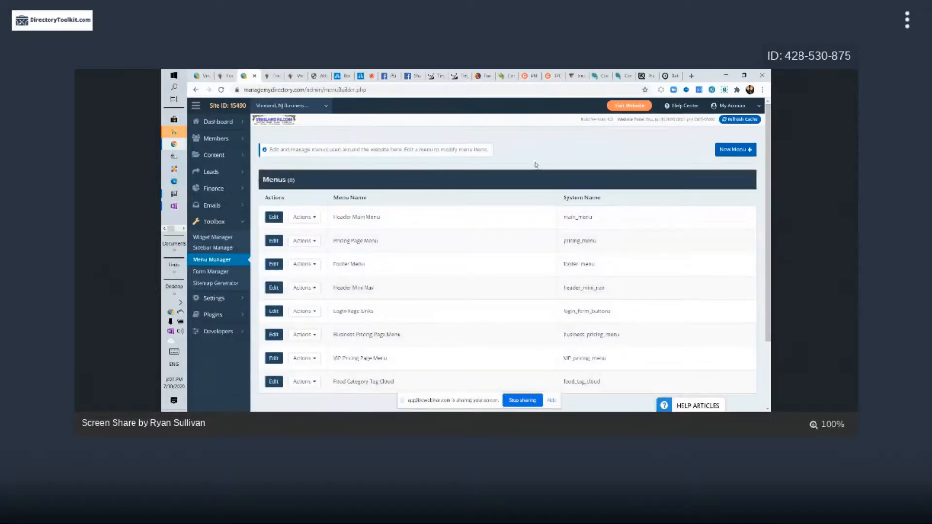
{"action": "scroll", "coordinate": [385, 363], "scroll_direction": "down", "scroll_amount": 1}
{"action": "scroll", "coordinate": [385, 363], "scroll_direction": "down", "scroll_amount": 2}
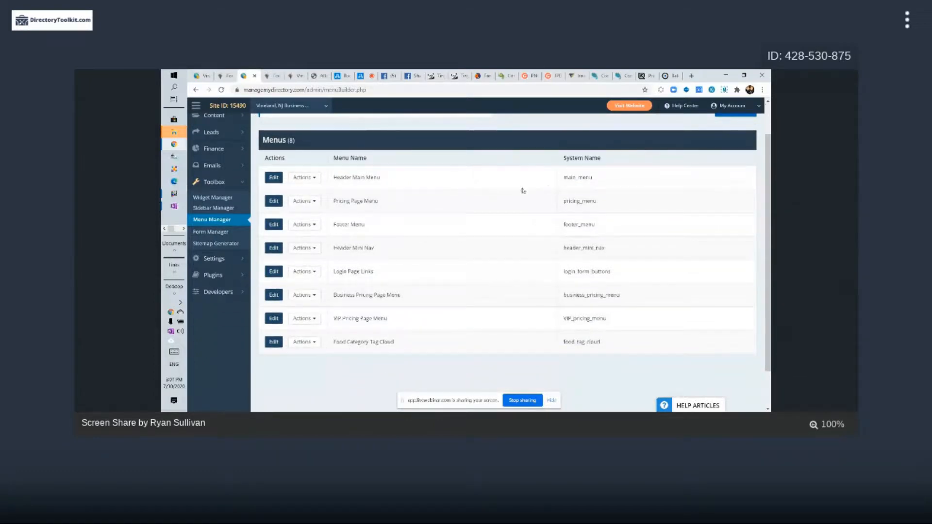
{"action": "scroll", "coordinate": [523, 191], "scroll_direction": "up", "scroll_amount": 3}
{"action": "scroll", "coordinate": [544, 270], "scroll_direction": "down", "scroll_amount": 5}
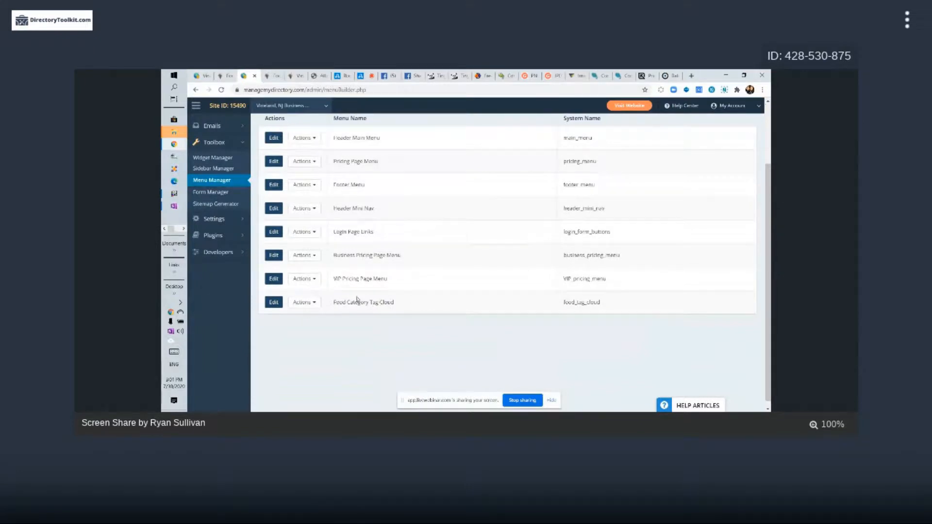
{"action": "scroll", "coordinate": [291, 335], "scroll_direction": "up", "scroll_amount": 2}
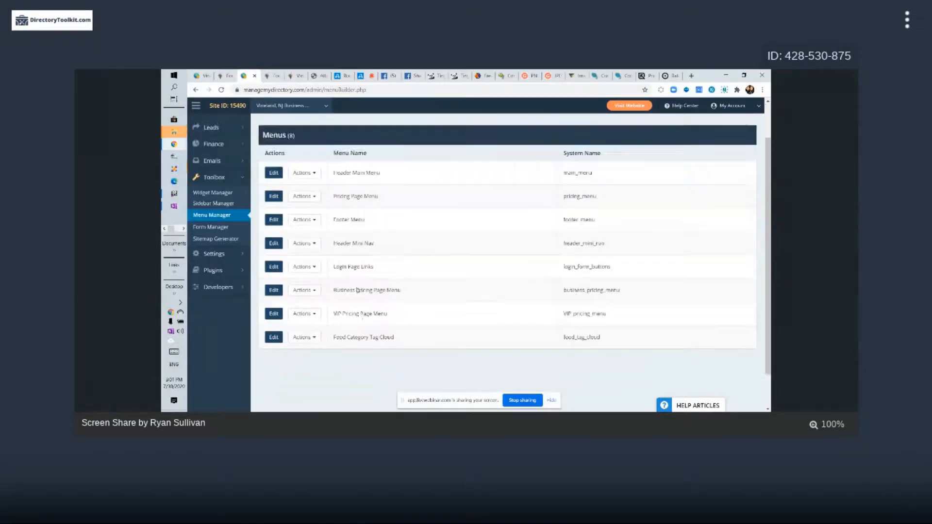
{"action": "scroll", "coordinate": [459, 233], "scroll_direction": "up", "scroll_amount": 3}
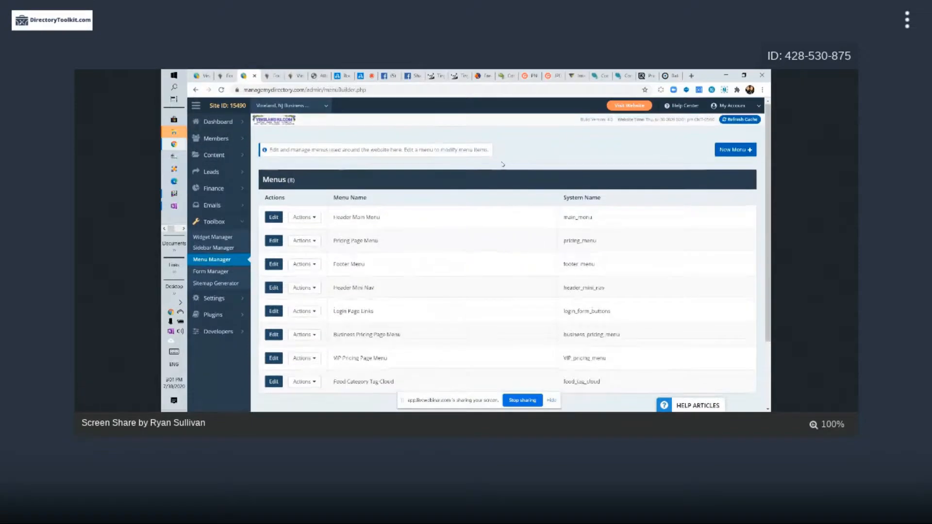
- Insert a div with class text-center before the module div in the Custom Food Tag Cloud Widget's HTML
{"action": "left_click", "coordinate": [210, 246]}
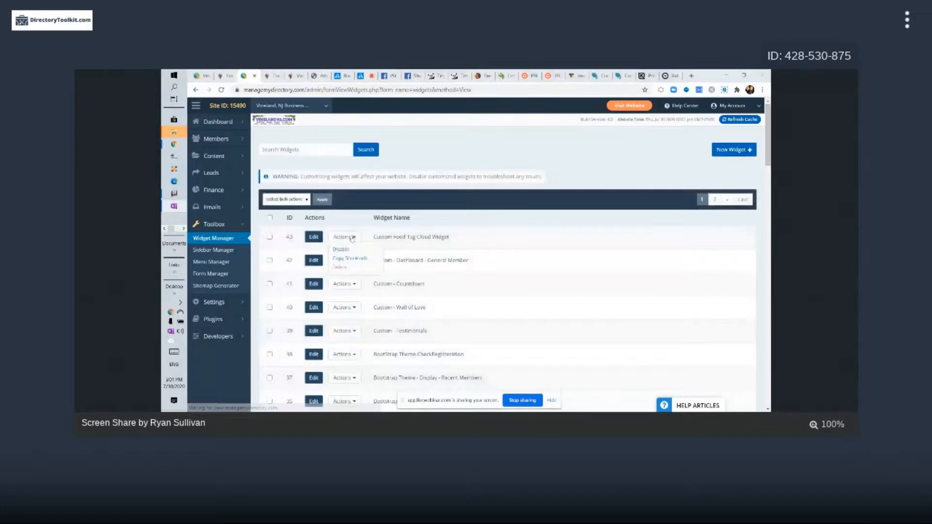
{"action": "left_click", "coordinate": [313, 237]}
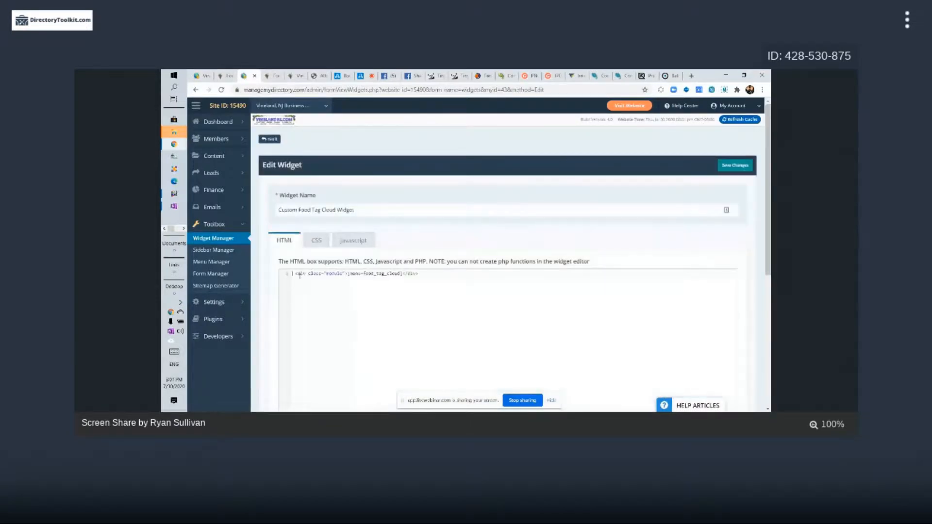
{"action": "type", "text": "<div class "}
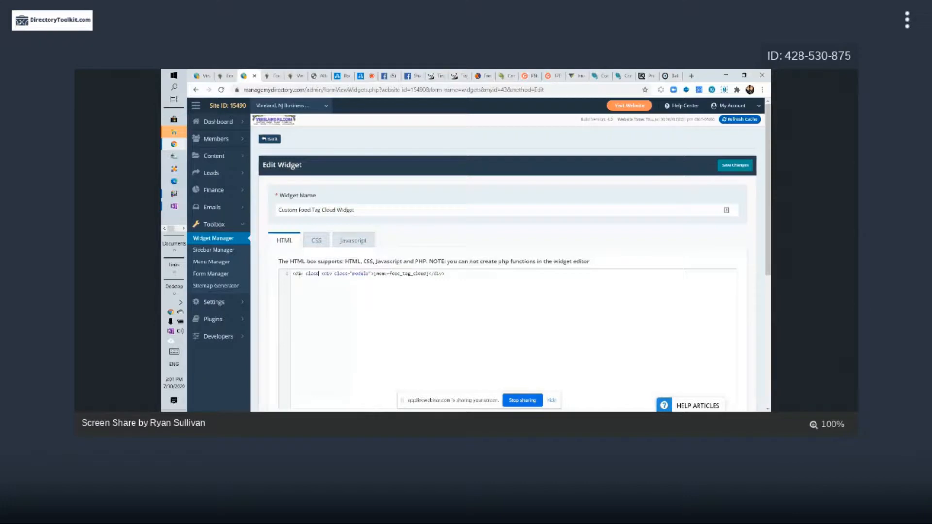
{"action": "type", "text": "=\"text\" center"}
{"action": "type", "text": ">"}
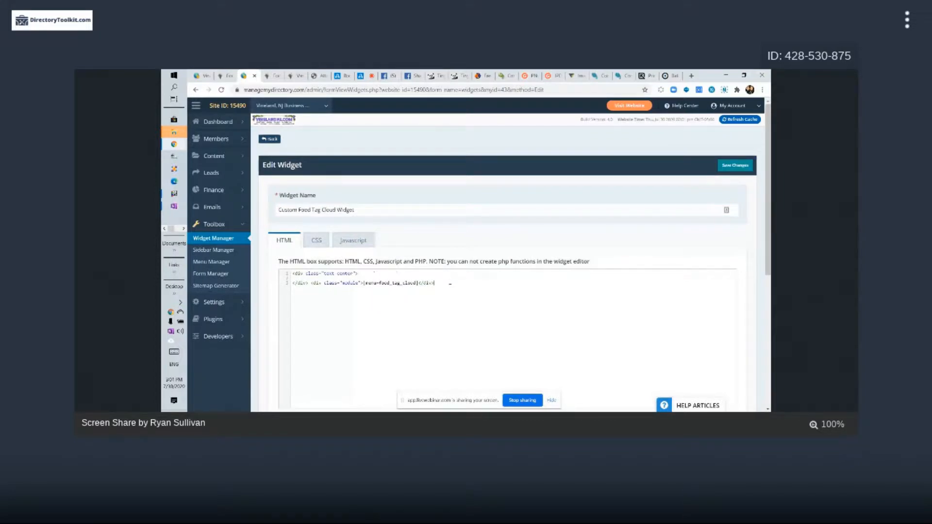
- Wrap the module div inside the text-center div by moving the closing div tag to the end, and save the widget
{"action": "type", "text": "<"}
{"action": "type", "text": "div><"}
{"action": "type", "text": "/"}
{"action": "left_click_drag", "start_coordinate": [307, 293], "coordinate": [291, 294]}
{"action": "key", "text": "BackSpace"}
{"action": "left_click_drag", "start_coordinate": [310, 283], "coordinate": [293, 282]}
{"action": "key", "text": "BackSpace"}
{"action": "key", "text": "BackSpace"}
{"action": "left_click_drag", "start_coordinate": [400, 273], "coordinate": [400, 271]}
{"action": "left_click", "coordinate": [402, 272]}
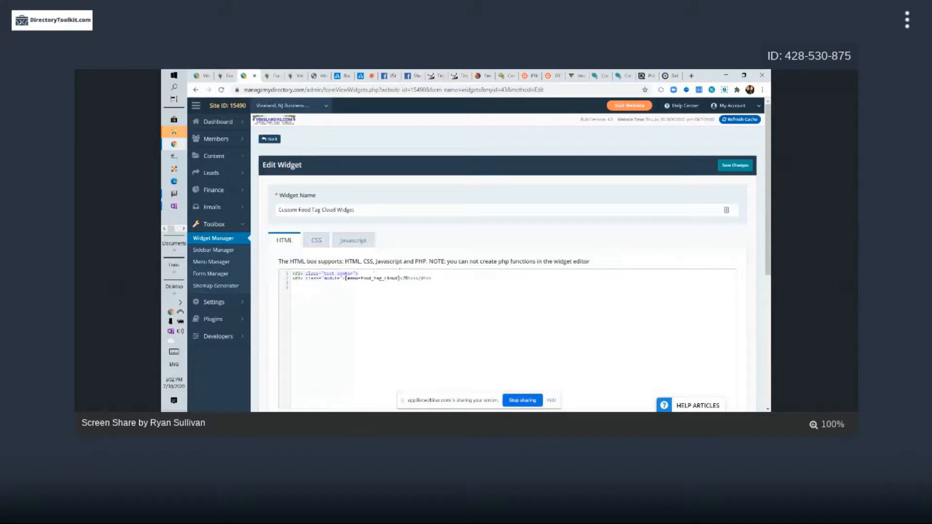
{"action": "key", "text": "Delete"}
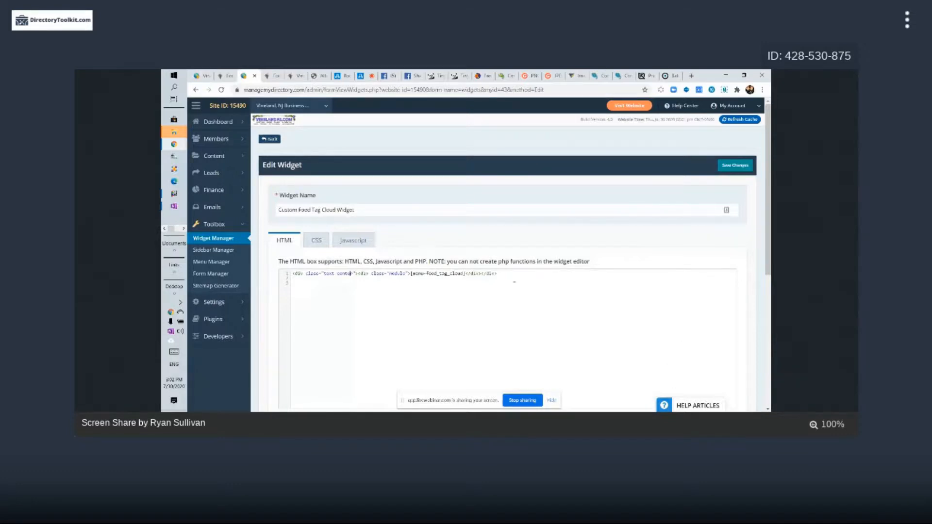
{"action": "left_click", "coordinate": [735, 166]}
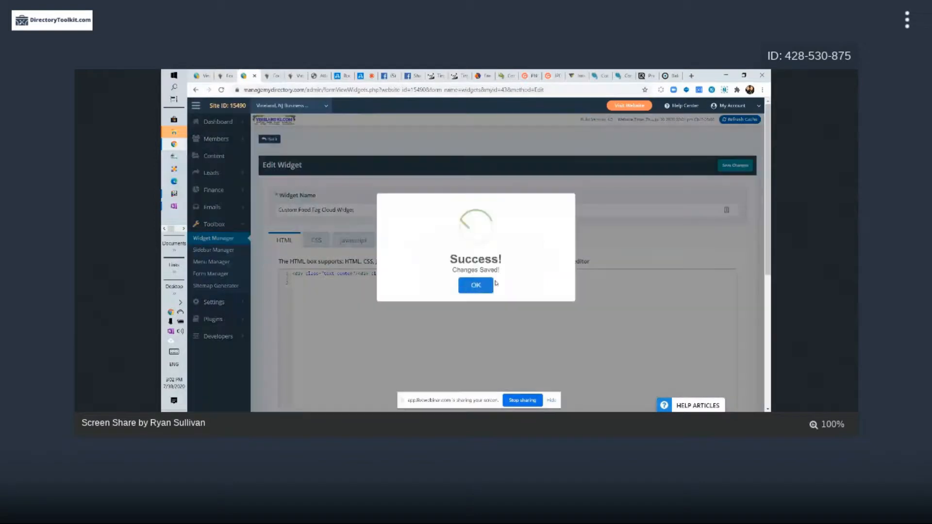
- Reload the live Food / Drink results page, check the Search By Subcategory tag cloud's alignment, and compare the page without the tag cloud
{"action": "left_click", "coordinate": [273, 75]}
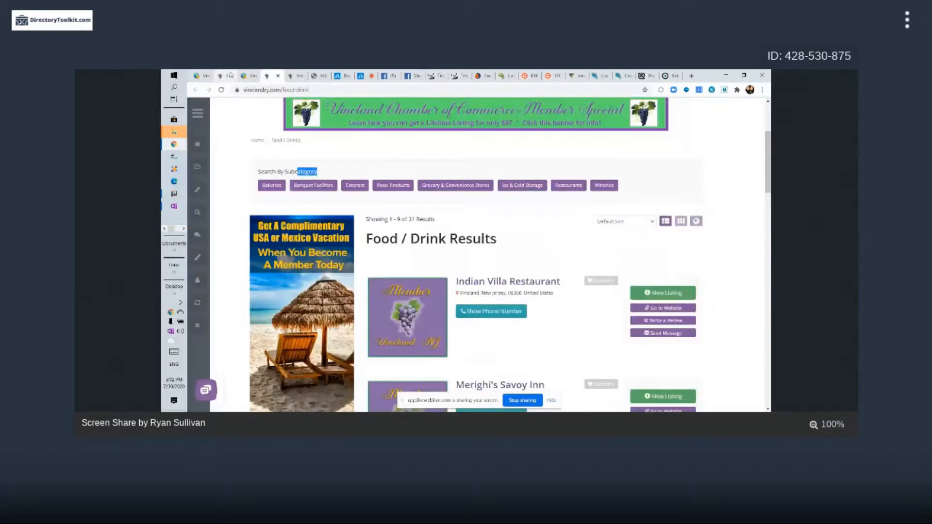
{"action": "left_click", "coordinate": [294, 76]}
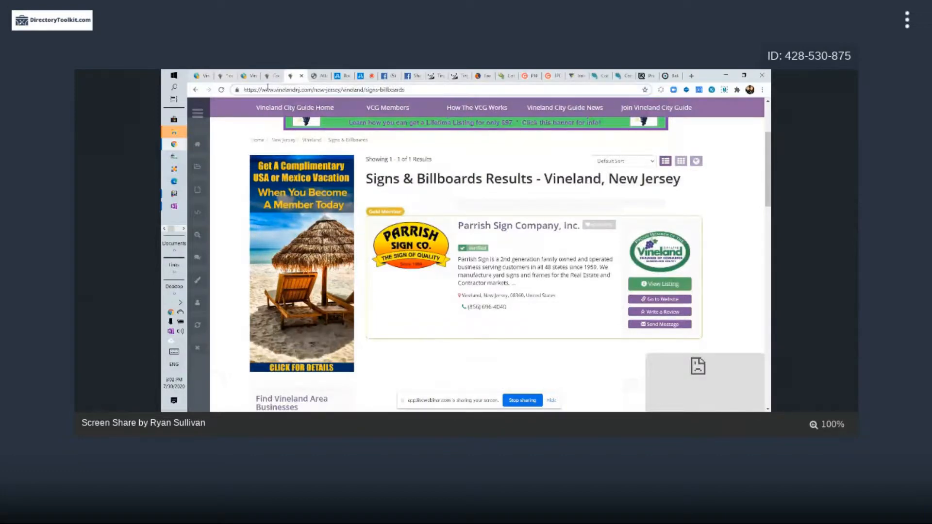
{"action": "left_click", "coordinate": [271, 76]}
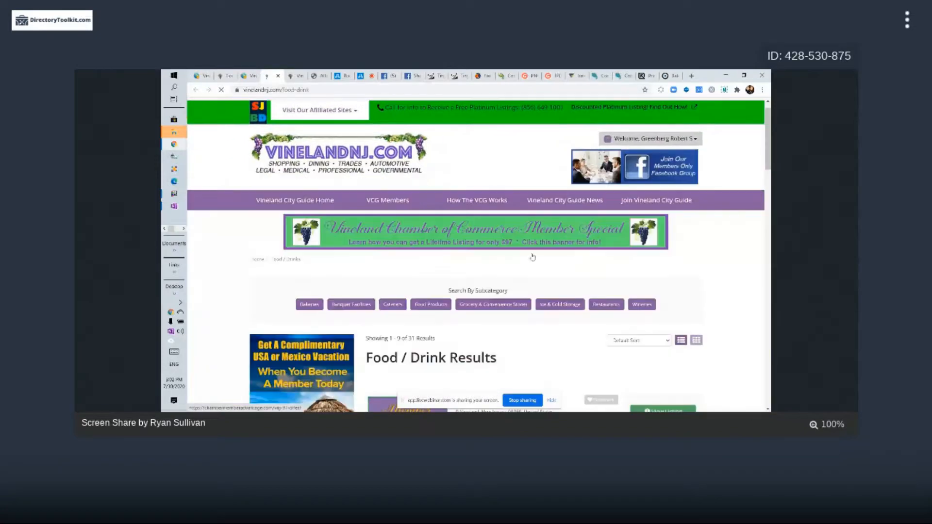
{"action": "scroll", "coordinate": [532, 257], "scroll_direction": "down", "scroll_amount": 3}
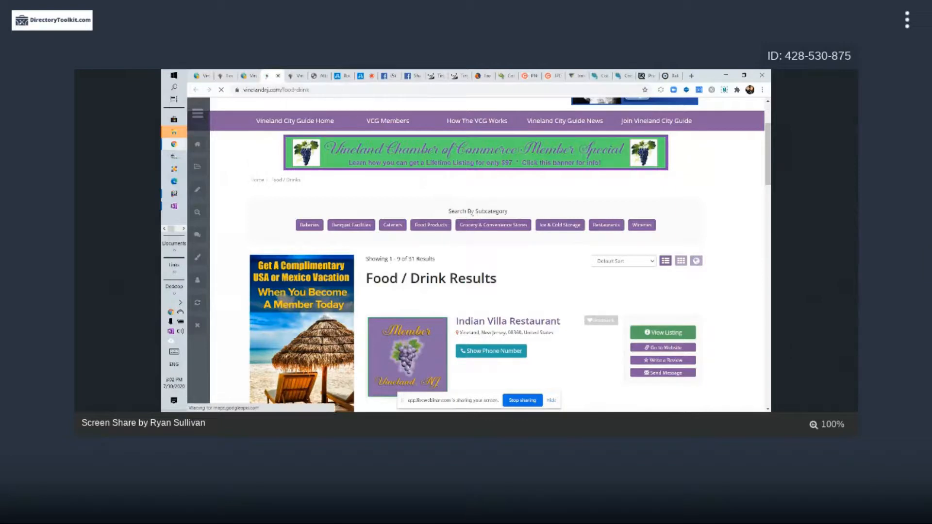
{"action": "left_click_drag", "start_coordinate": [448, 211], "coordinate": [507, 212]}
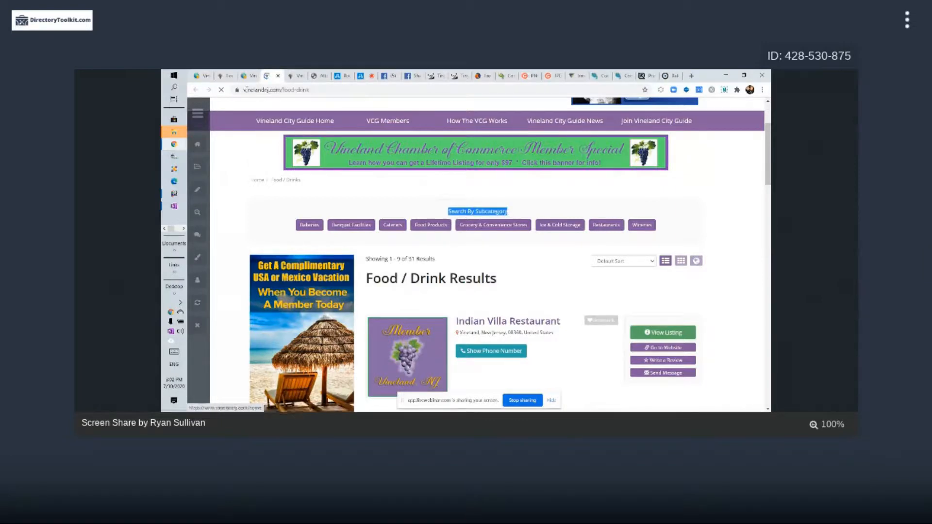
{"action": "left_click", "coordinate": [229, 77]}
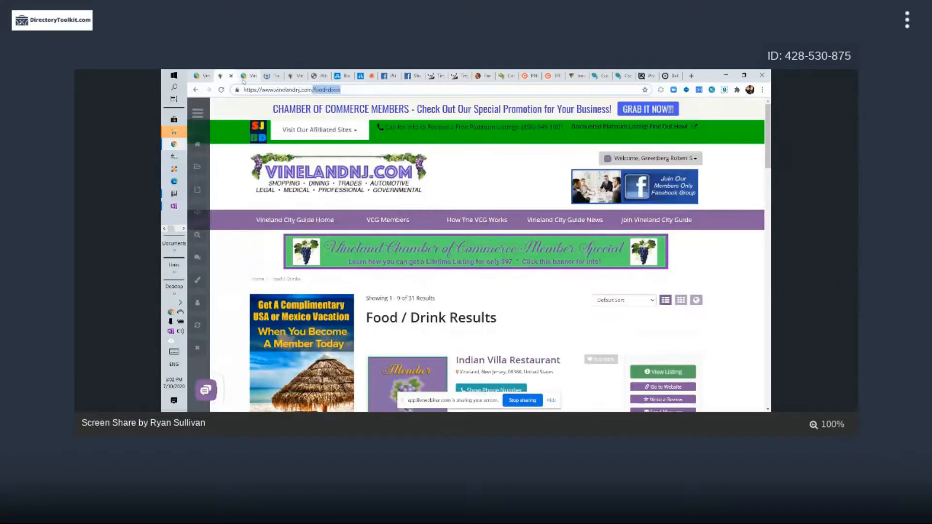
- Wrap the Search By Subcategory label in strong tags in the Food Category Tag Cloud menu, save it, and check the live page
{"action": "left_click", "coordinate": [243, 77]}
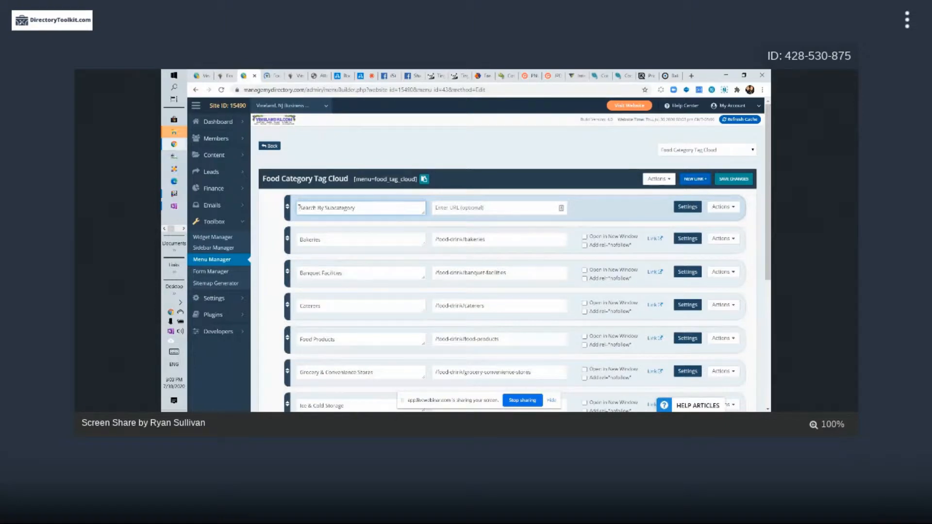
{"action": "type", "text": "<strong>"}
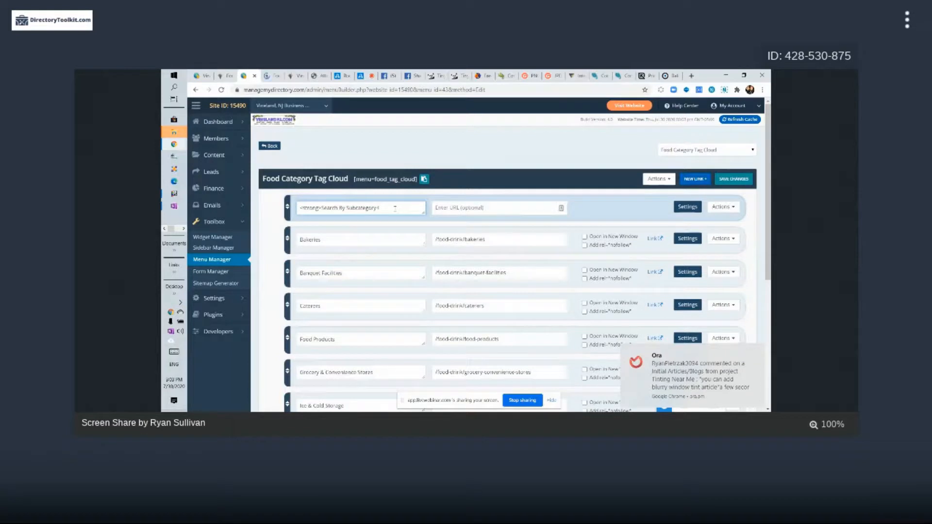
{"action": "type", "text": "</strong>"}
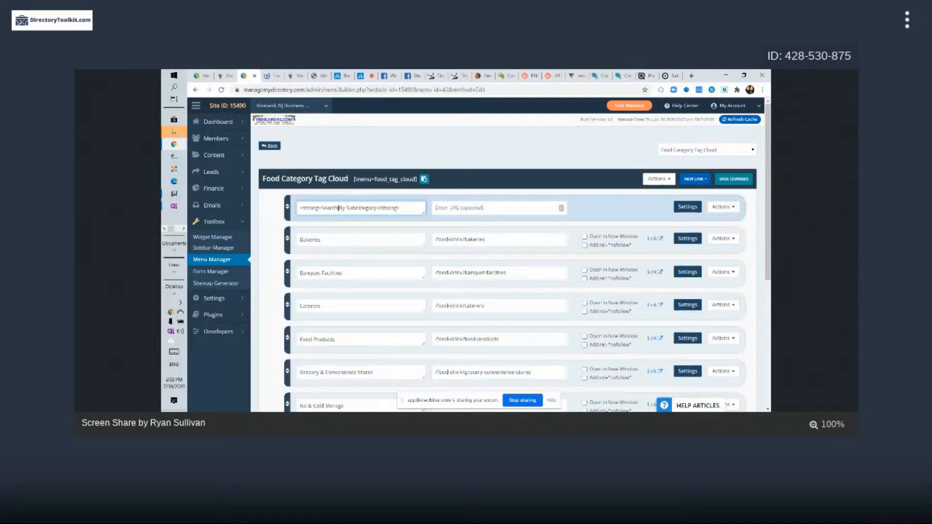
{"action": "left_click", "coordinate": [721, 179]}
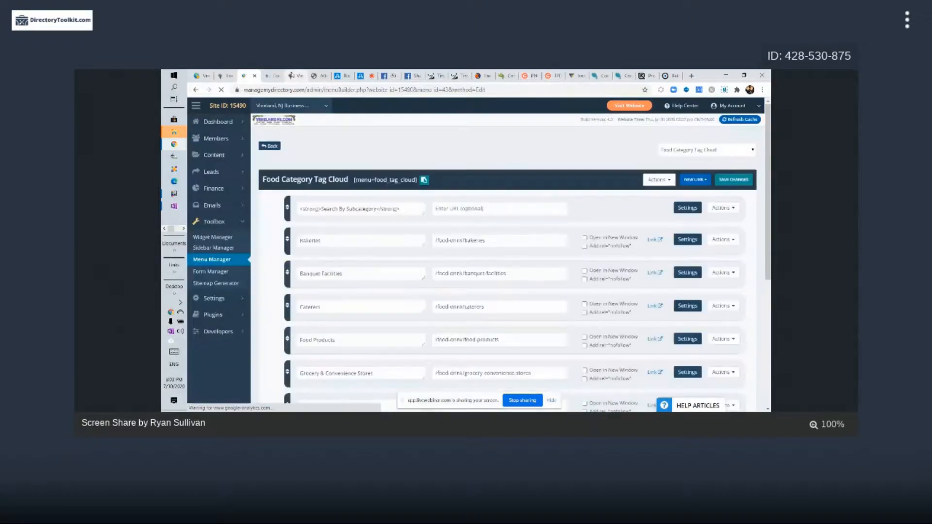
{"action": "left_click", "coordinate": [272, 76]}
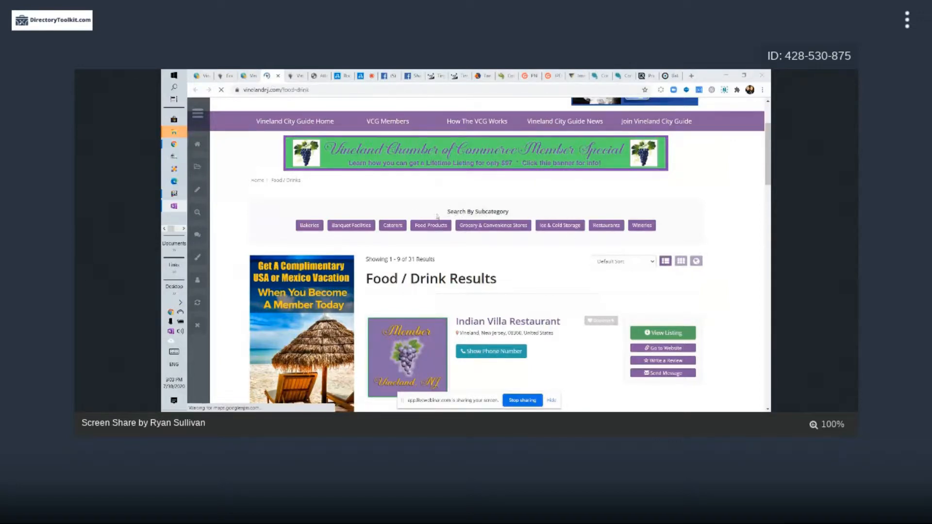
- Insert an i tag with class fa fa-search before the Search By Subcategory text, save the menu, and check the live Food / Drink page
{"action": "left_click", "coordinate": [243, 77]}
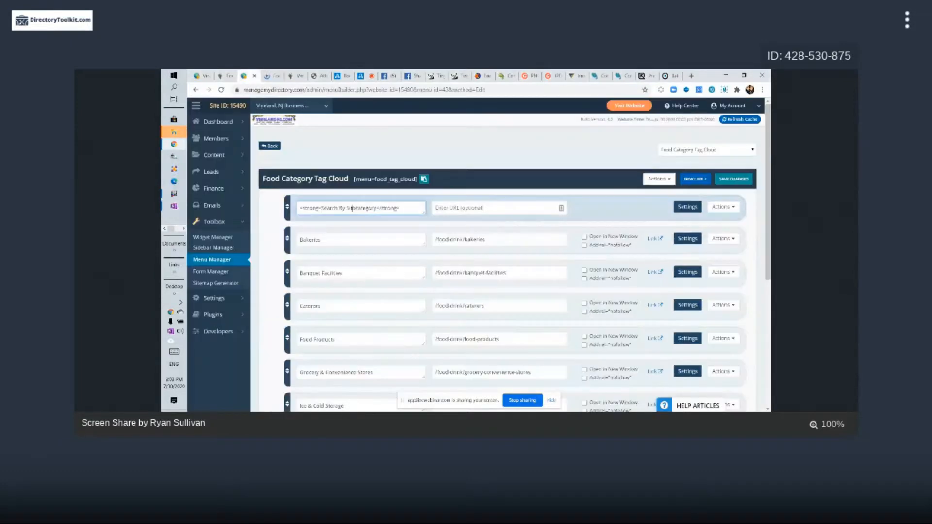
{"action": "type", "text": "<i class=\"fa fa-search\"></i>"}
{"action": "double_click", "coordinate": [365, 207]}
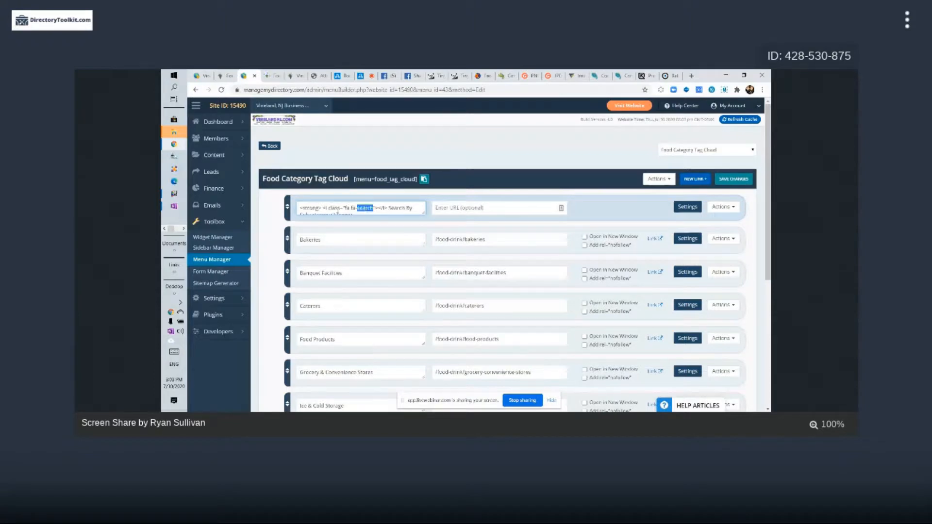
{"action": "left_click", "coordinate": [373, 208]}
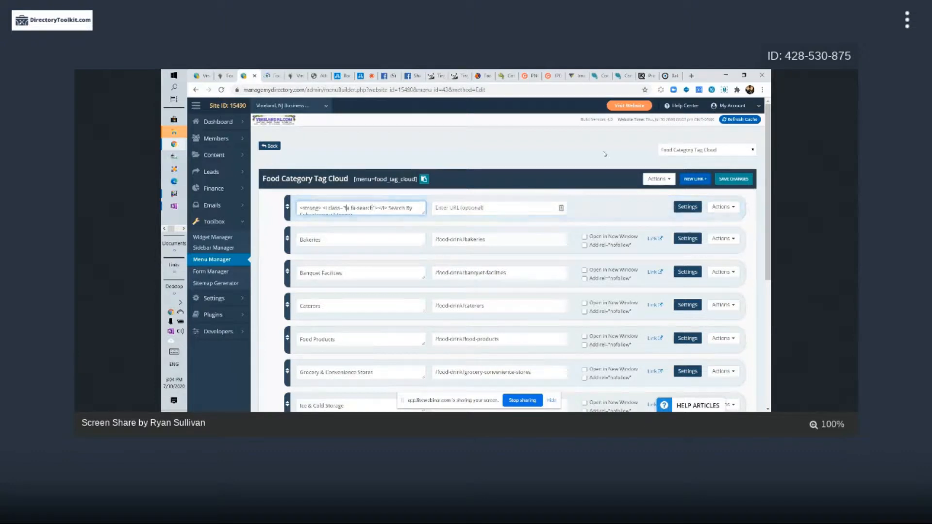
{"action": "left_click", "coordinate": [731, 180]}
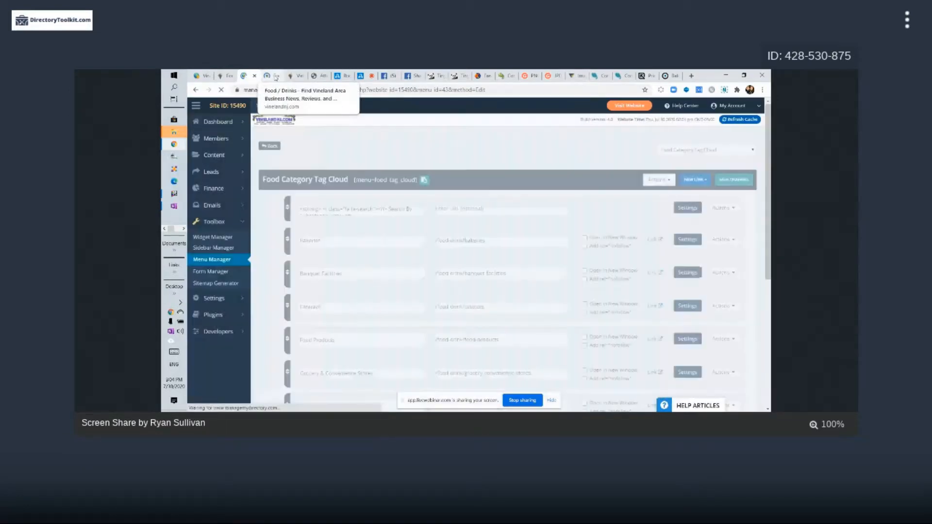
{"action": "left_click", "coordinate": [272, 76]}
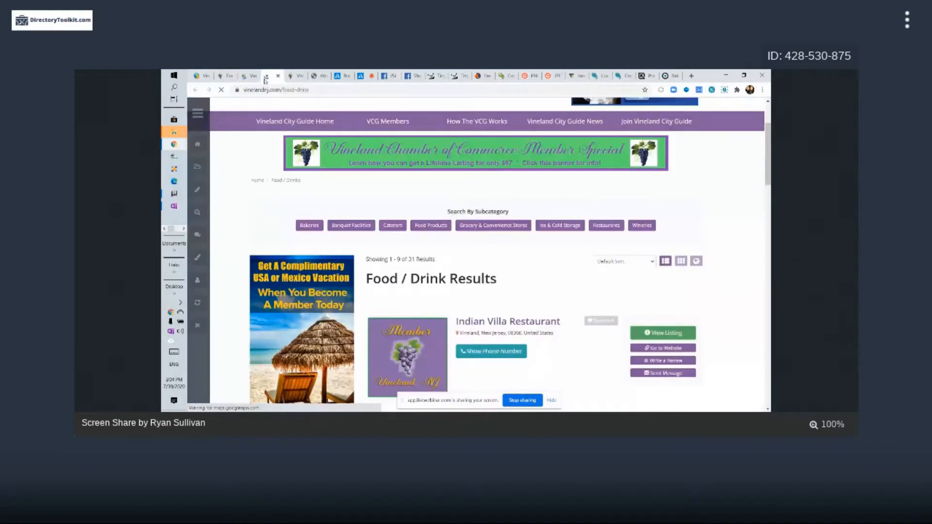
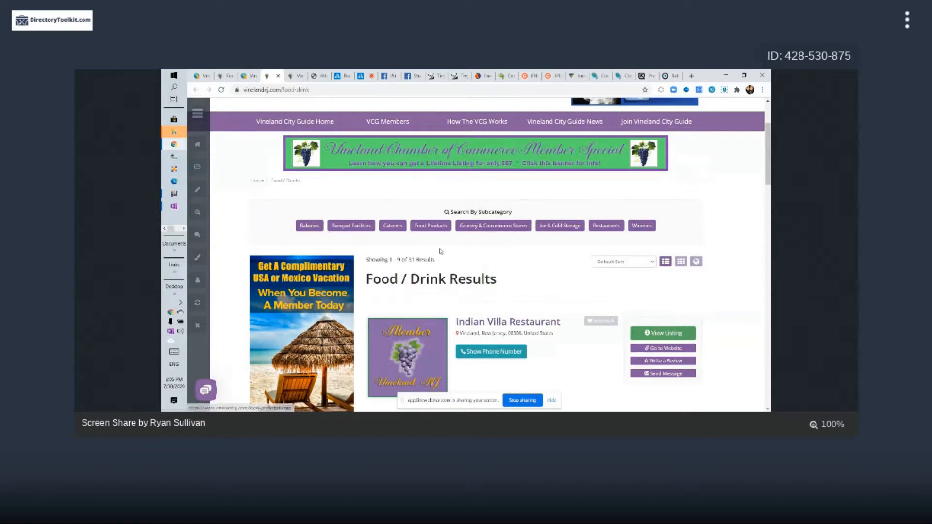
- Open the Restaurants subcategory from the tag cloud and examine its results page's heading, layout and URL path
{"action": "left_click", "coordinate": [604, 226]}
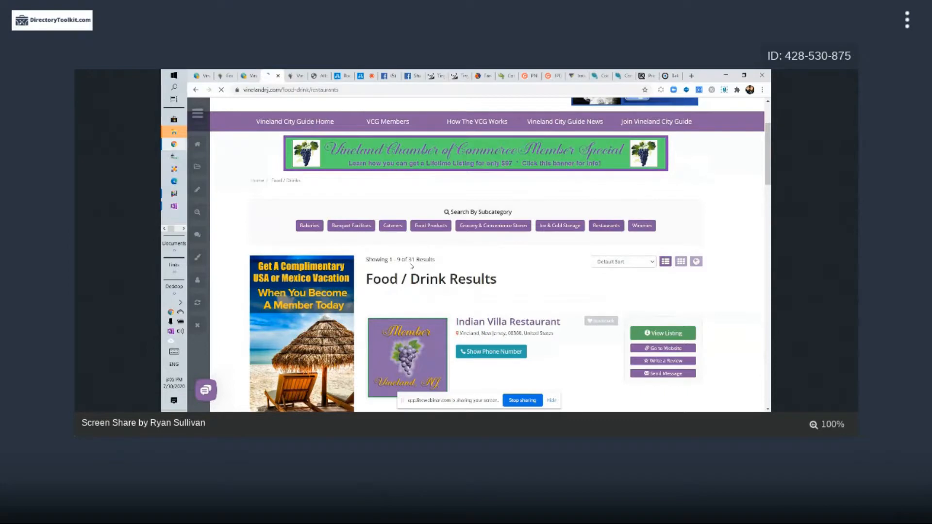
{"action": "scroll", "coordinate": [426, 264], "scroll_direction": "down", "scroll_amount": 3}
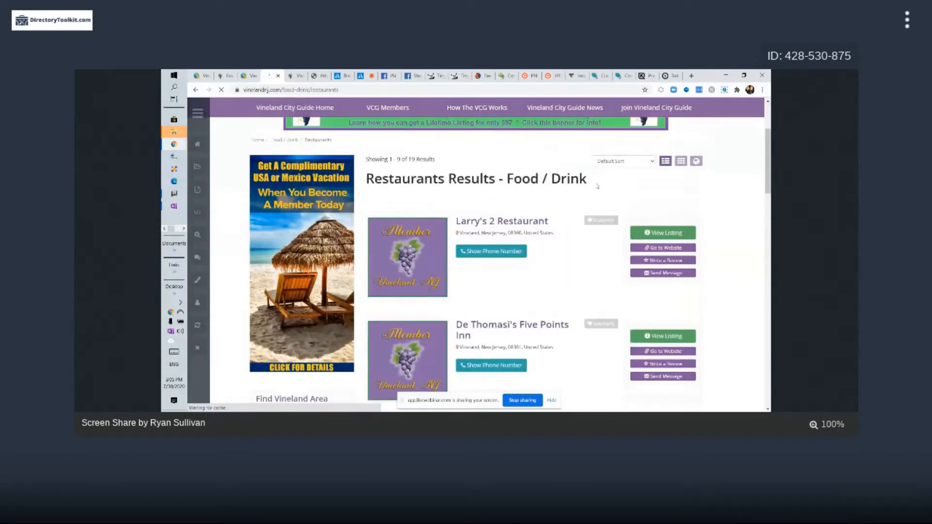
{"action": "scroll", "coordinate": [598, 186], "scroll_direction": "up", "scroll_amount": 2}
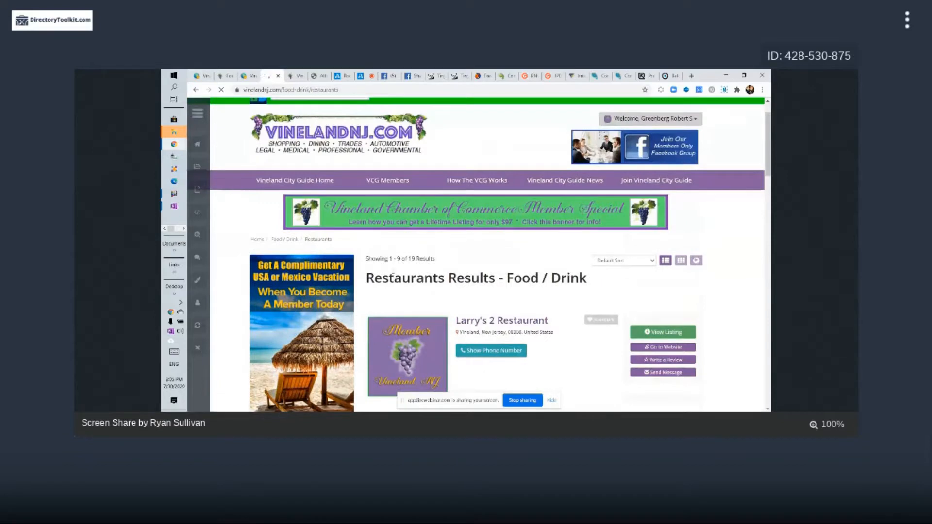
{"action": "left_click_drag", "start_coordinate": [362, 273], "coordinate": [541, 277]}
{"action": "left_click", "coordinate": [461, 275]}
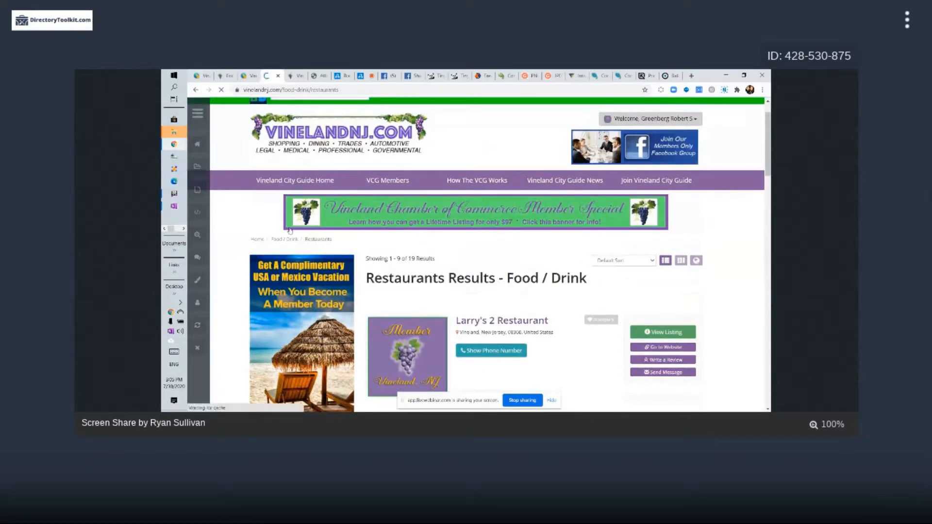
{"action": "left_click_drag", "start_coordinate": [424, 281], "coordinate": [558, 290]}
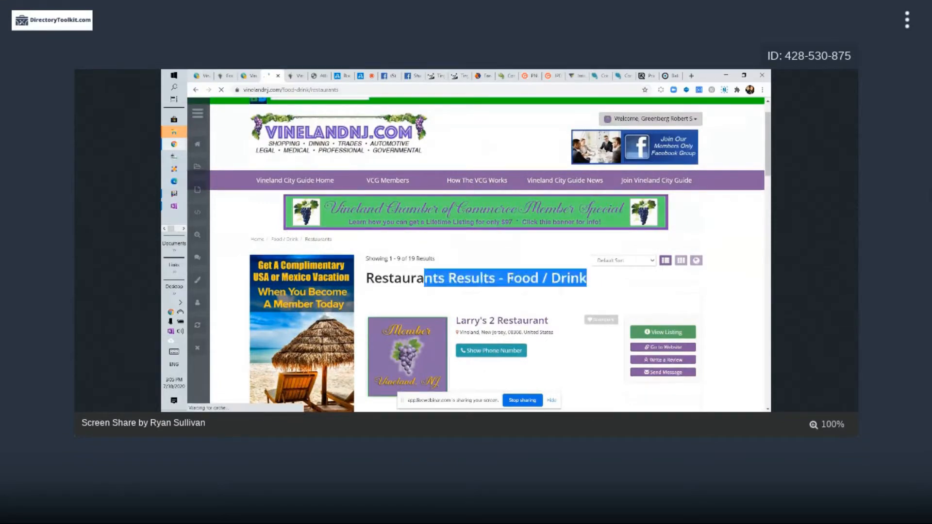
{"action": "left_click", "coordinate": [518, 278]}
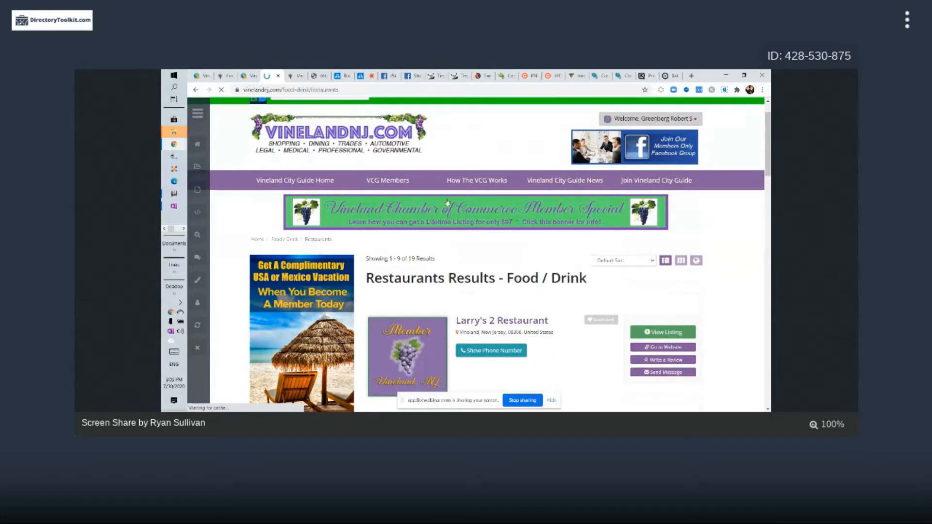
{"action": "left_click", "coordinate": [293, 90]}
{"action": "left_click", "coordinate": [323, 90]}
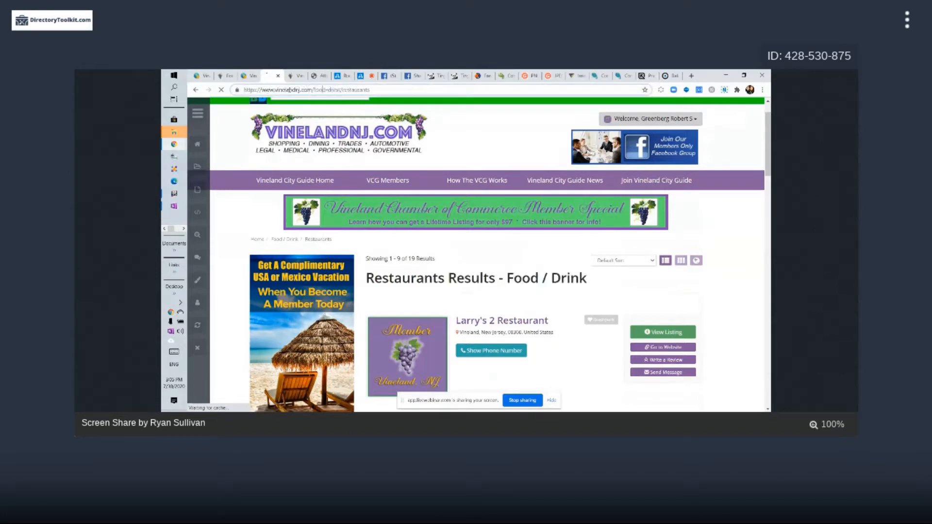
{"action": "left_click_drag", "start_coordinate": [313, 90], "coordinate": [369, 90]}
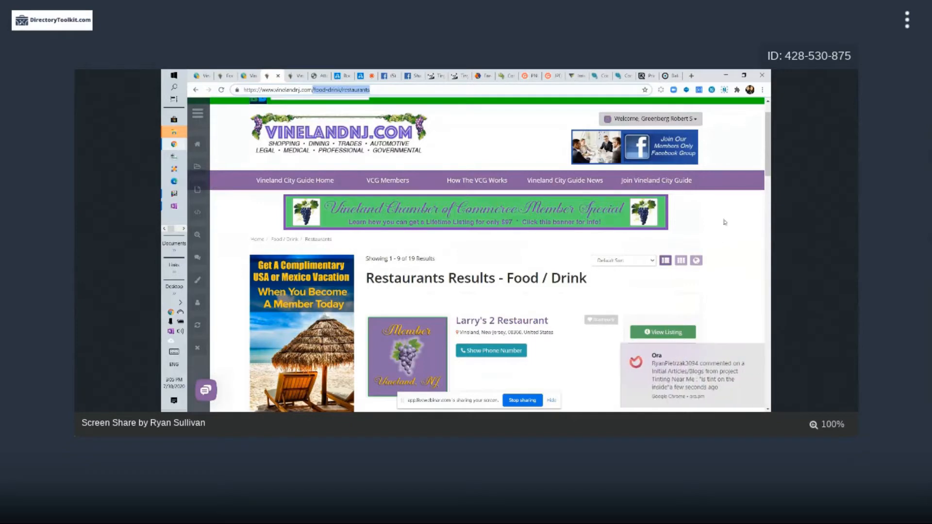
{"action": "left_click", "coordinate": [729, 222]}
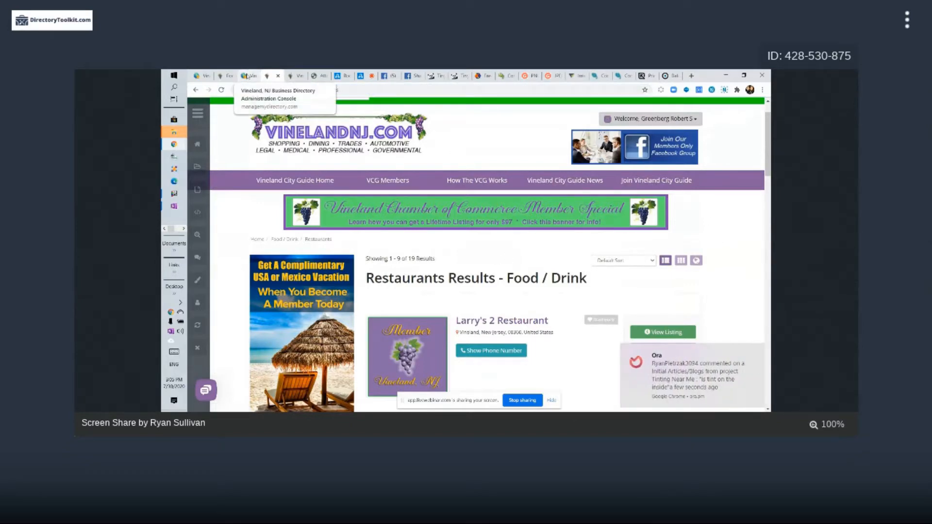
- Start a custom web page for the Restaurants results URL and set its page type to Member Search Results
{"action": "left_click", "coordinate": [248, 76]}
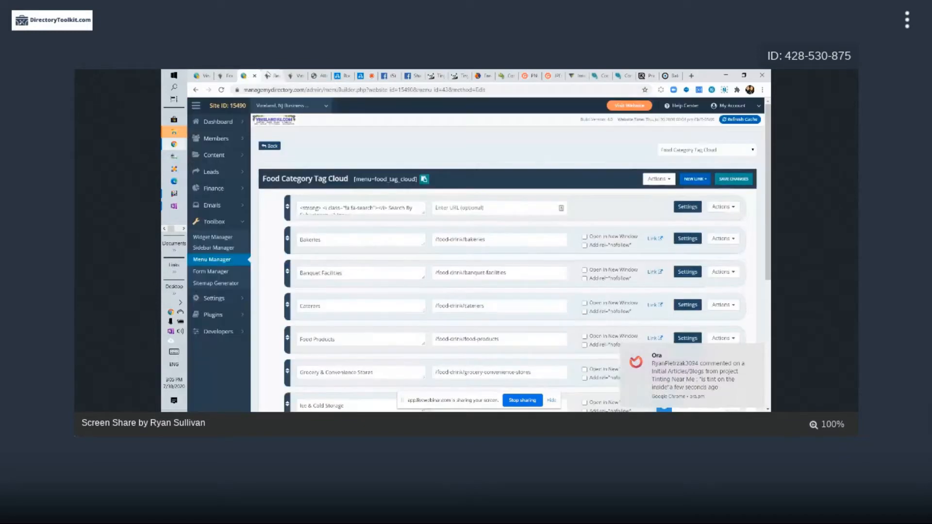
{"action": "left_click", "coordinate": [268, 76]}
{"action": "left_click", "coordinate": [312, 191]}
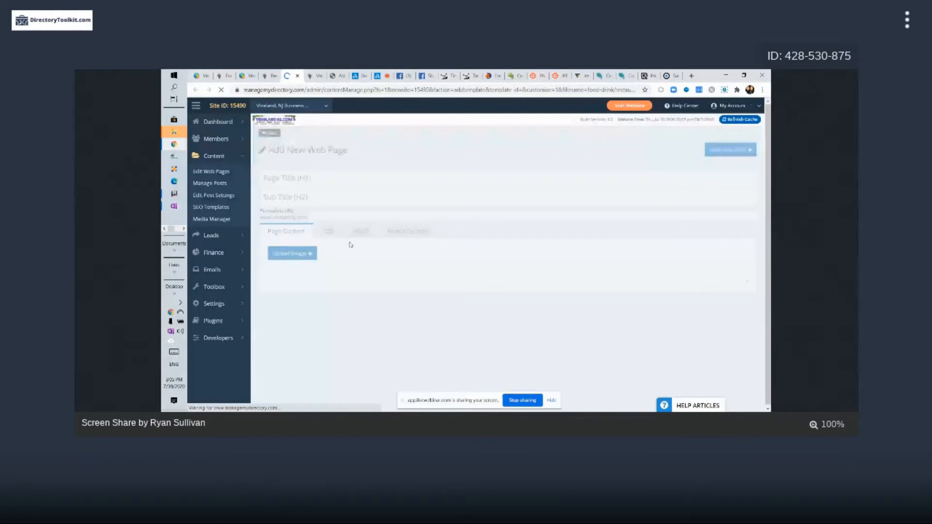
{"action": "left_click", "coordinate": [663, 239]}
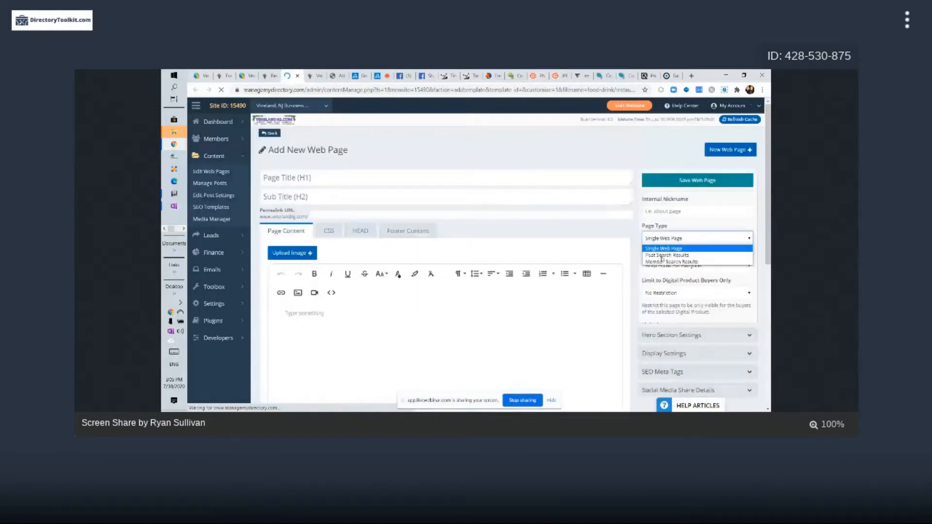
{"action": "left_click", "coordinate": [661, 262]}
- Set the new page's Custom HTML Placement to Above Body Content and its sidebar to Member Search Result
{"action": "scroll", "coordinate": [633, 321], "scroll_direction": "down", "scroll_amount": 3}
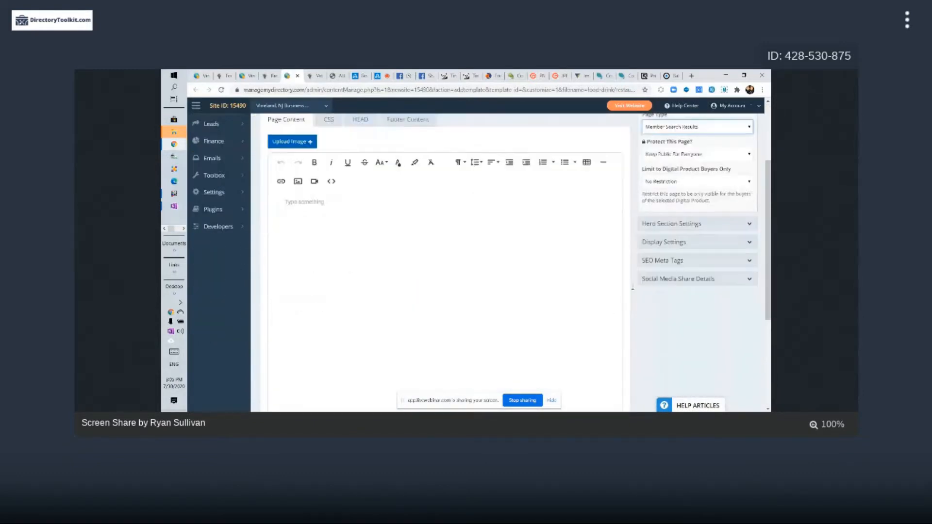
{"action": "left_click", "coordinate": [665, 236]}
{"action": "left_click", "coordinate": [666, 262]}
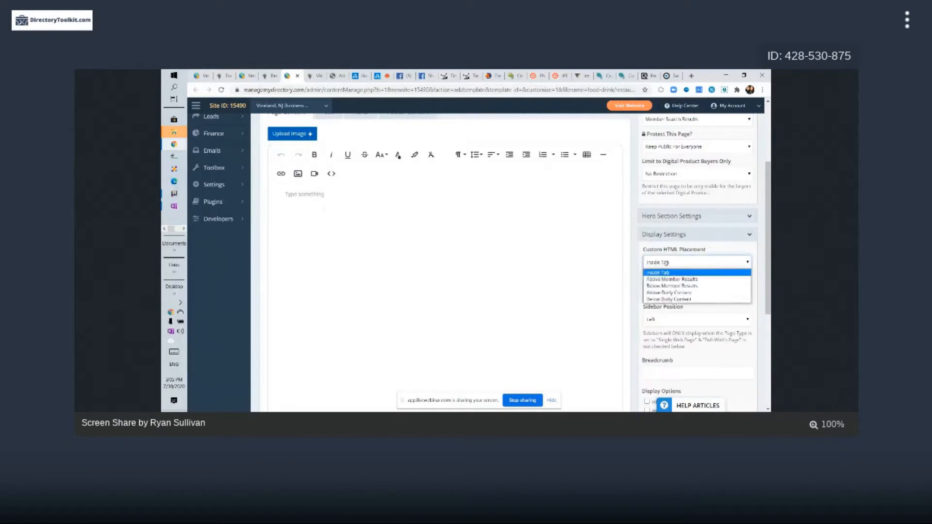
{"action": "left_click", "coordinate": [672, 294]}
{"action": "left_click", "coordinate": [666, 291]}
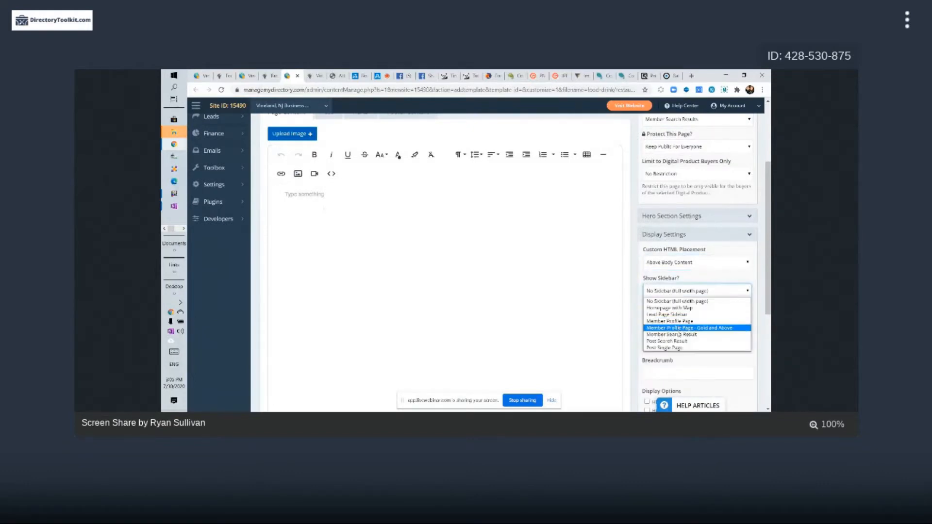
{"action": "left_click", "coordinate": [679, 333]}
{"action": "scroll", "coordinate": [340, 255], "scroll_direction": "up", "scroll_amount": 3}
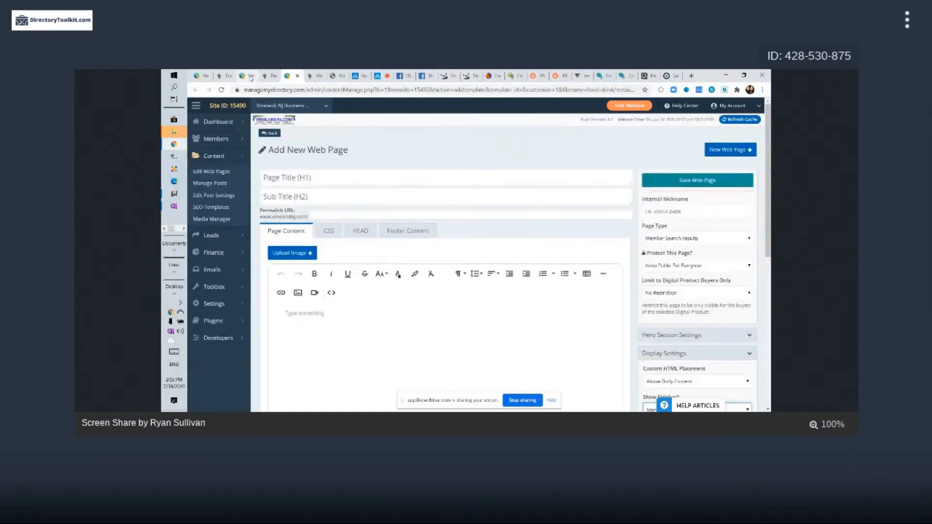
- Copy the Custom Food Tag Cloud Widget's shortcode from the Widget Manager and paste it into the new page's content in code view
{"action": "left_click", "coordinate": [245, 76]}
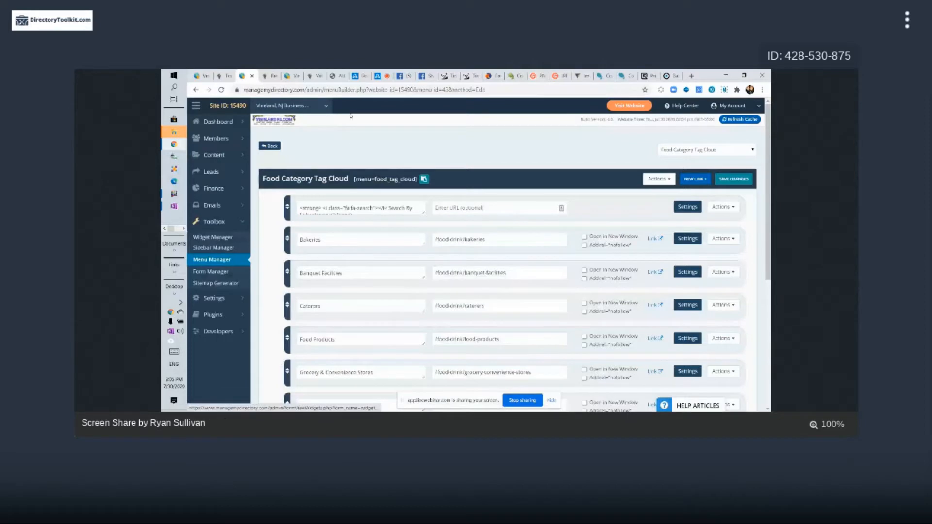
{"action": "mouse_move", "coordinate": [228, 156]}
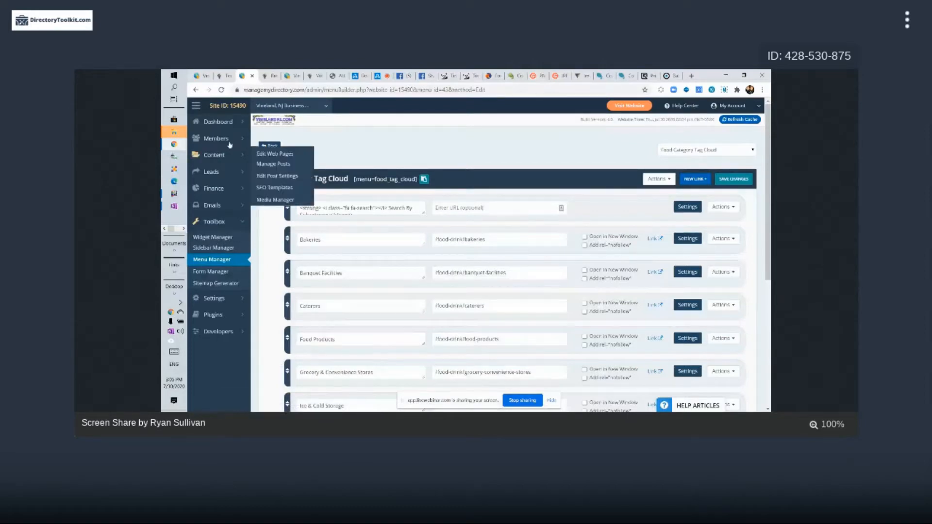
{"action": "left_click", "coordinate": [214, 238]}
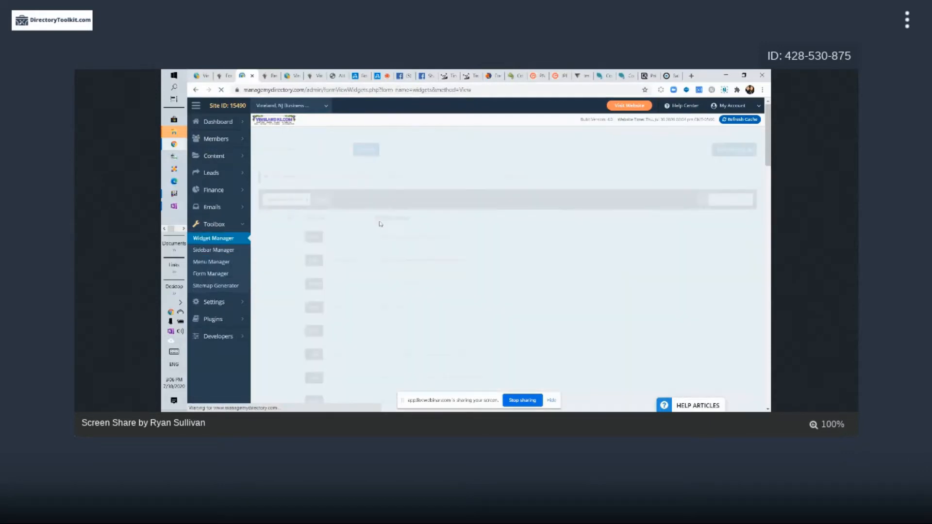
{"action": "left_click", "coordinate": [344, 237]}
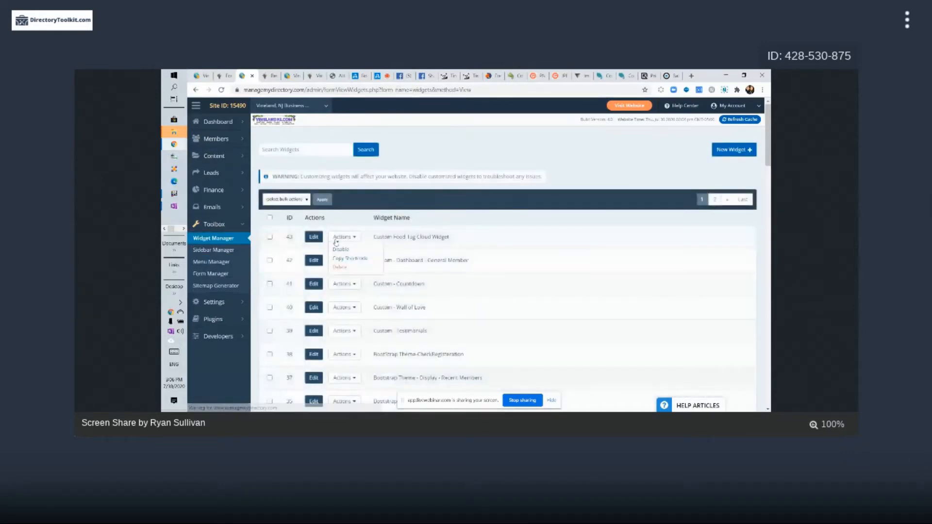
{"action": "left_click", "coordinate": [356, 258]}
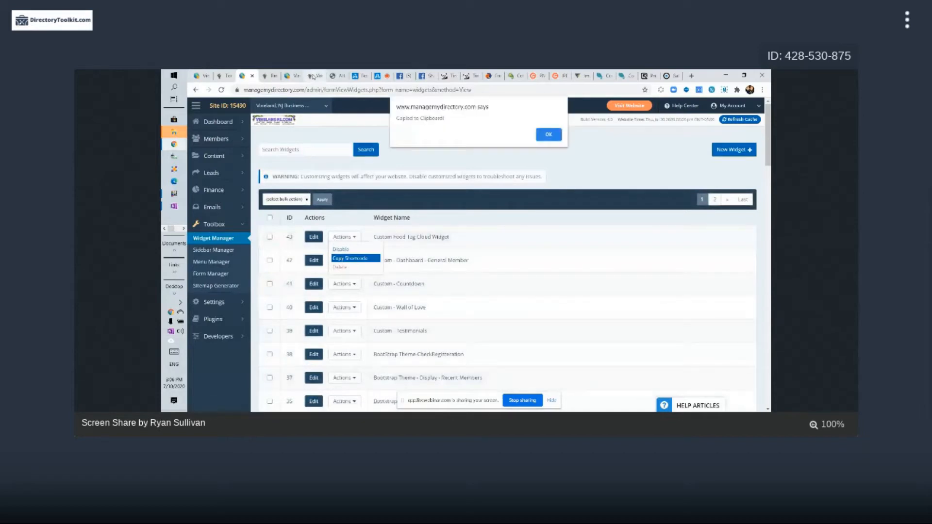
{"action": "left_click", "coordinate": [313, 77]}
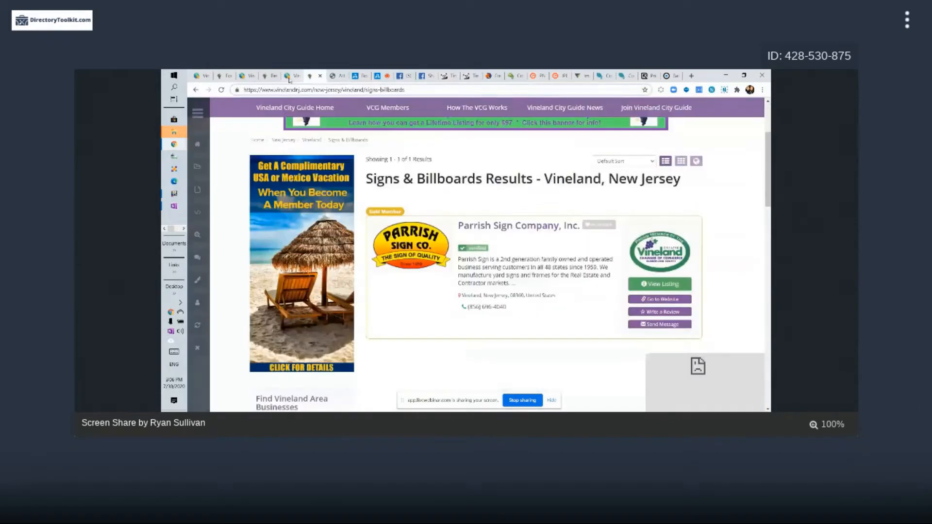
{"action": "left_click", "coordinate": [289, 77]}
{"action": "key", "text": "ctrl+v"}
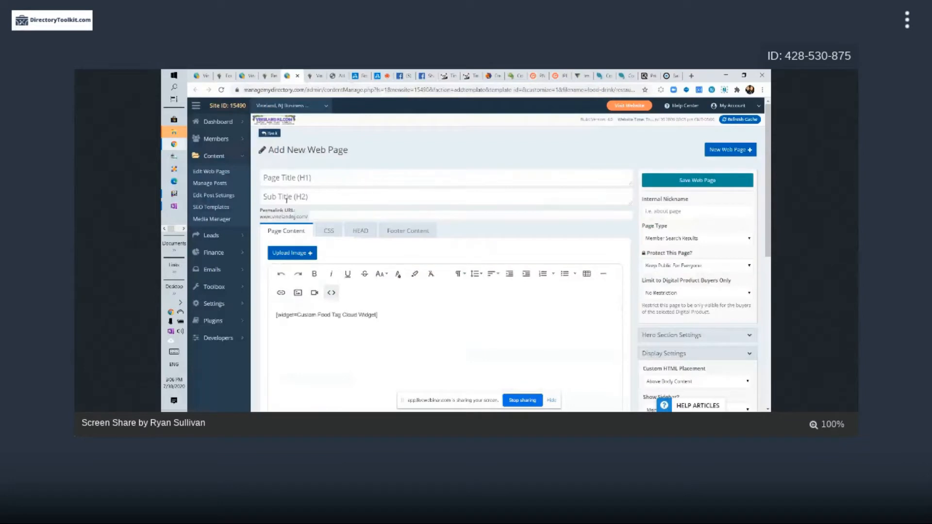
- Copy the food-drink/restaurants path from the Restaurants results page into the new page's permalink URL and save the web page
{"action": "left_click", "coordinate": [268, 76]}
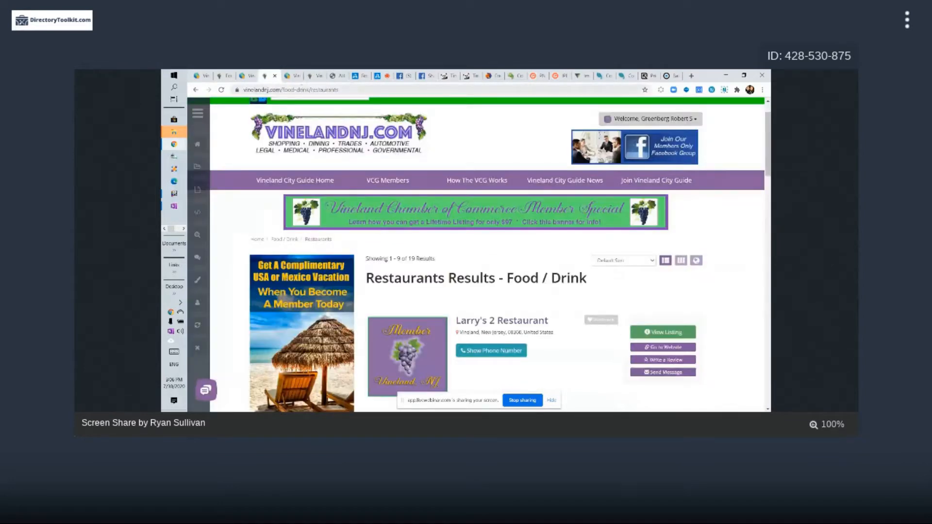
{"action": "left_click_drag", "start_coordinate": [339, 90], "coordinate": [283, 89]}
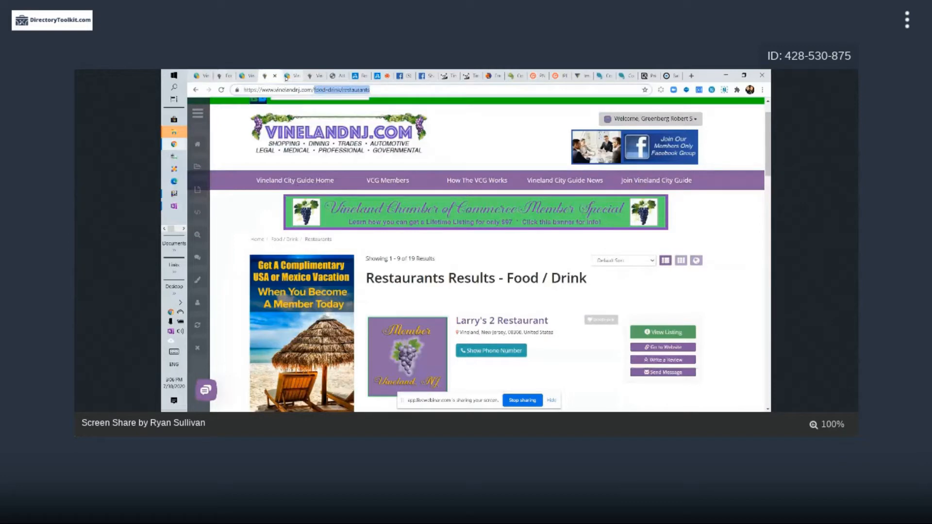
{"action": "left_click", "coordinate": [286, 76]}
{"action": "key", "text": "ctrl+v"}
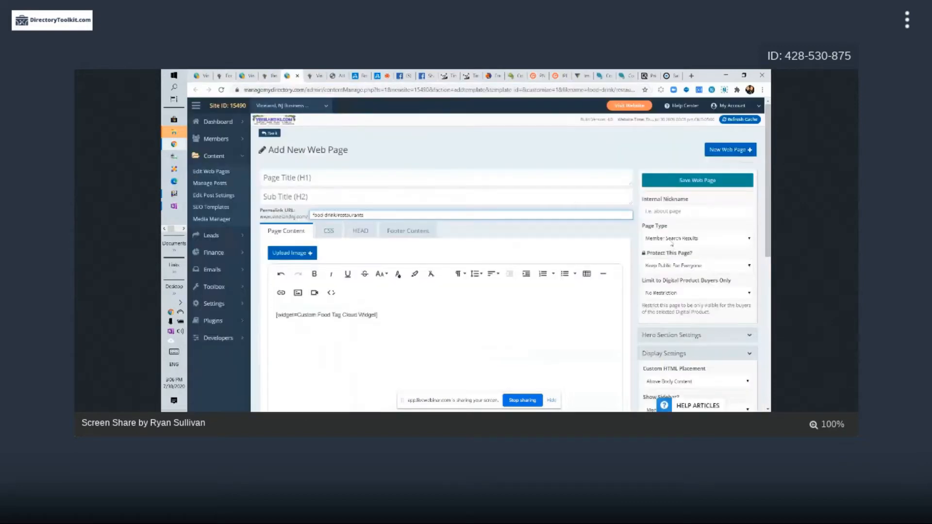
{"action": "scroll", "coordinate": [685, 363], "scroll_direction": "down", "scroll_amount": 4}
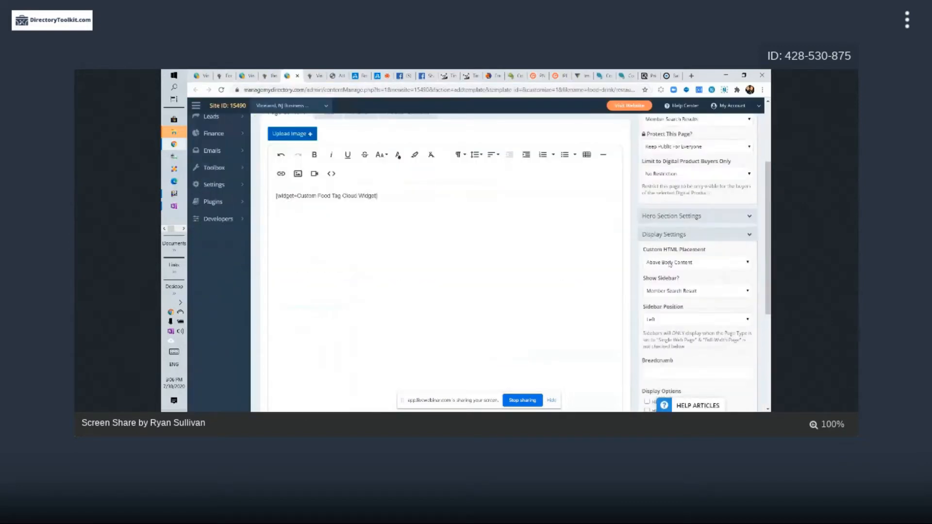
{"action": "scroll", "coordinate": [341, 192], "scroll_direction": "up", "scroll_amount": 5}
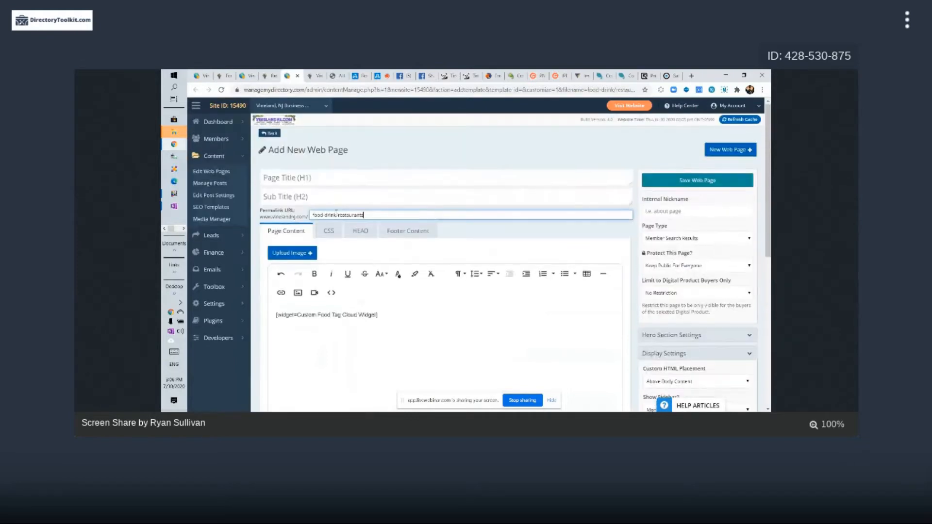
{"action": "left_click", "coordinate": [708, 181]}
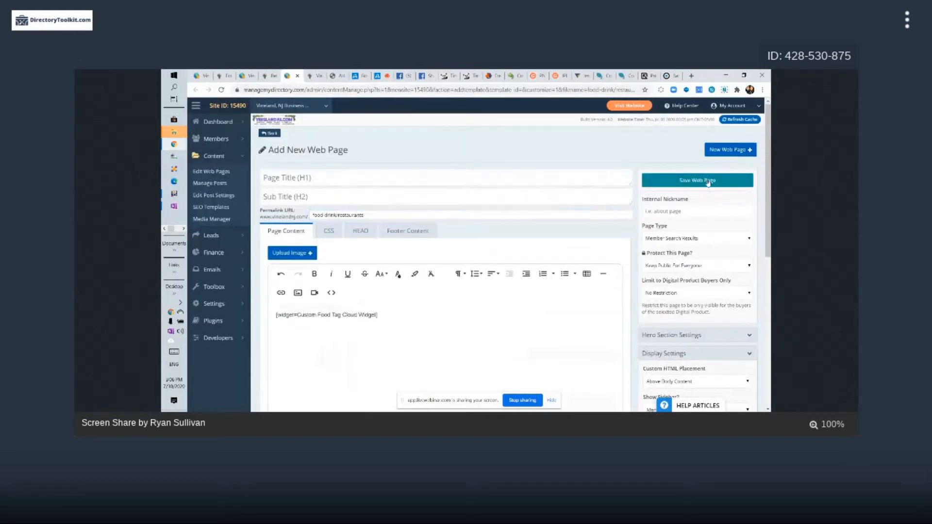
{"action": "left_click", "coordinate": [710, 181]}
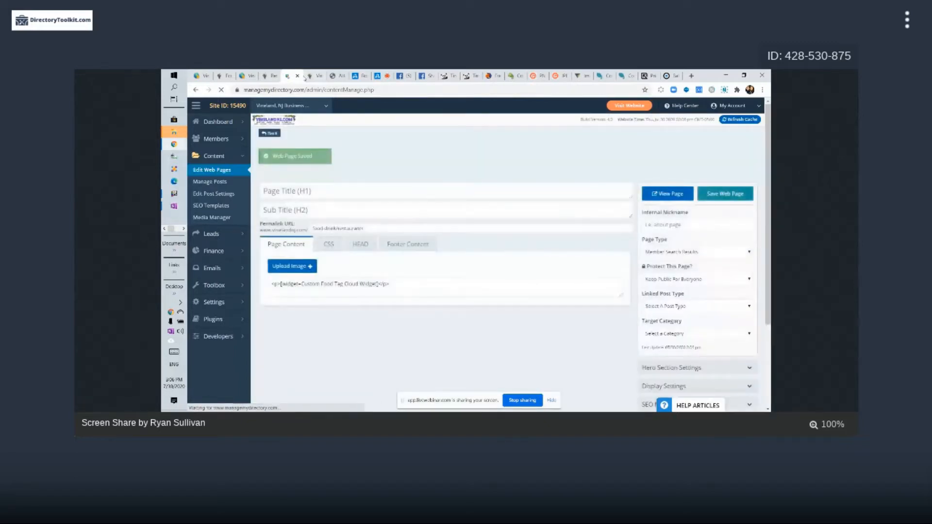
- Check the Restaurants results page on the live site for the subcategory tag cloud above the listings
{"action": "left_click", "coordinate": [306, 76]}
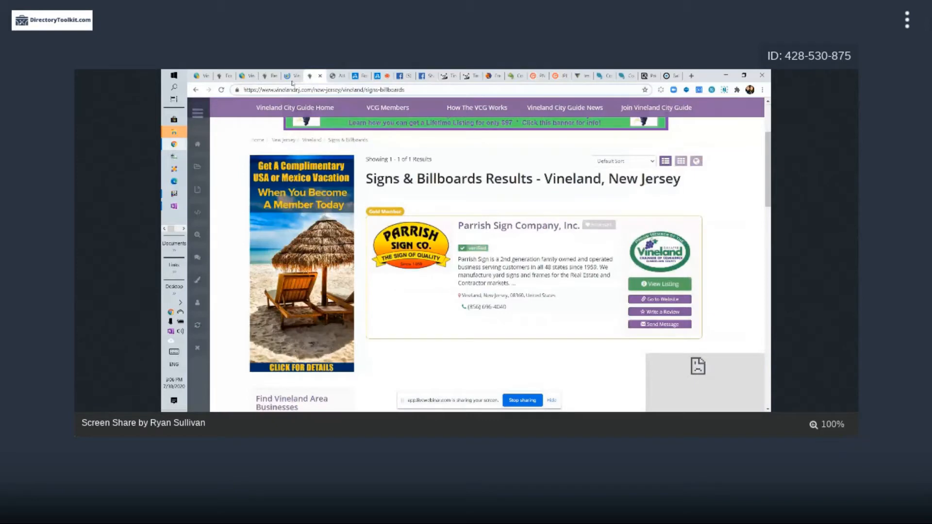
{"action": "left_click", "coordinate": [267, 76]}
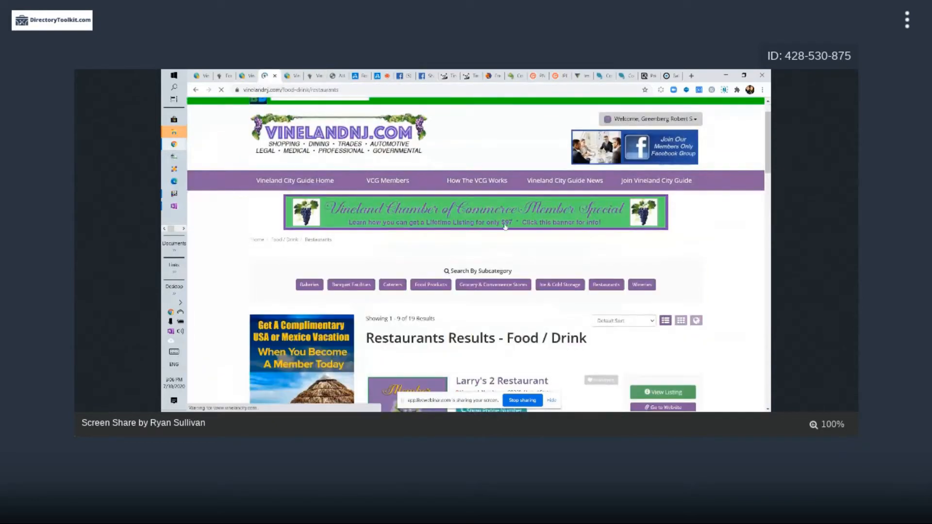
{"action": "scroll", "coordinate": [504, 227], "scroll_direction": "down", "scroll_amount": 2}
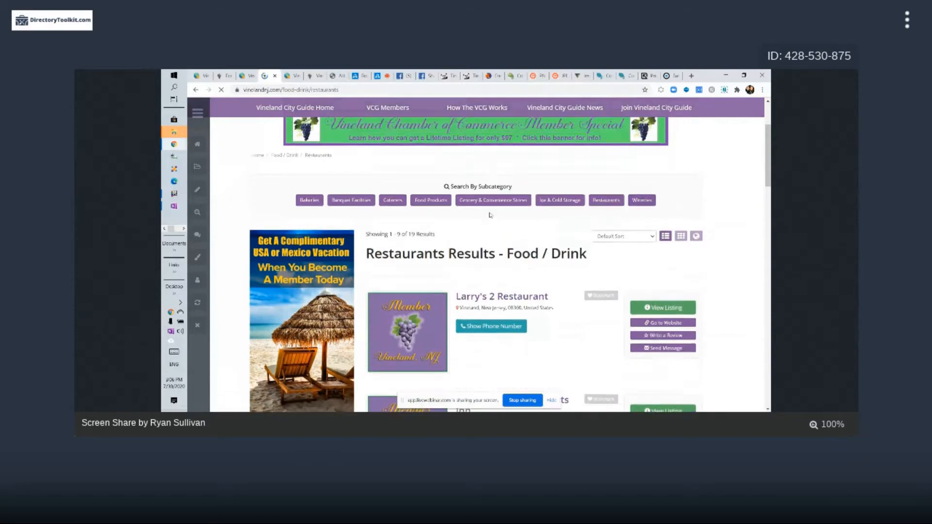
{"action": "scroll", "coordinate": [490, 215], "scroll_direction": "up", "scroll_amount": 1}
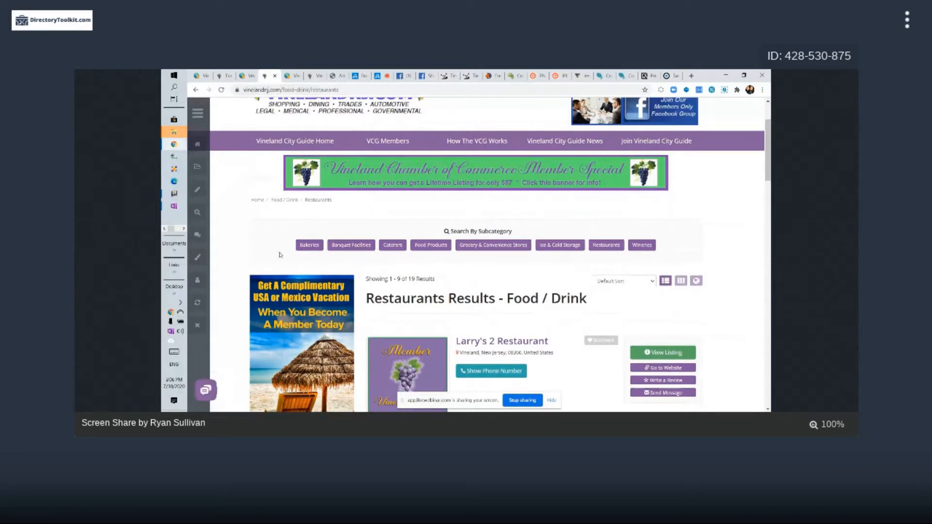
- Open the Food Category Tag Cloud menu for editing in the Menu Manager and clone its Bakeries item
{"action": "left_click", "coordinate": [251, 75]}
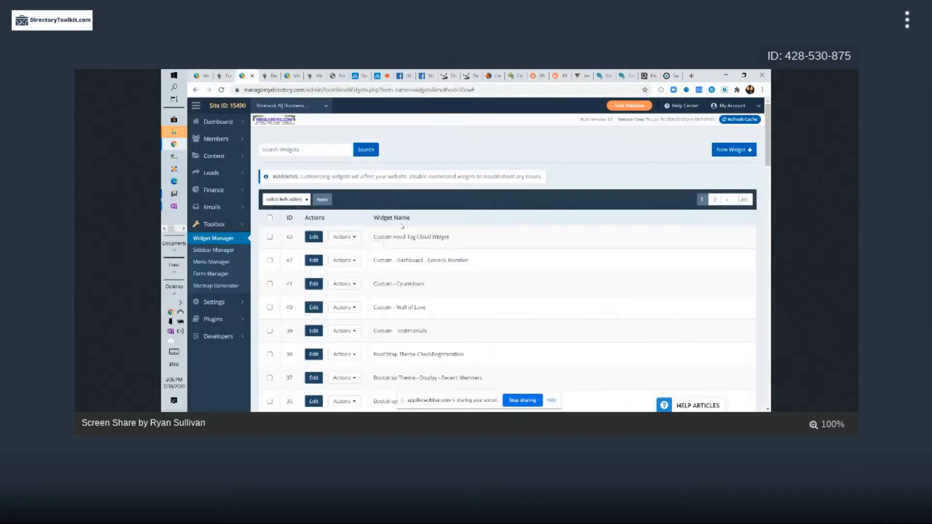
{"action": "left_click", "coordinate": [200, 265]}
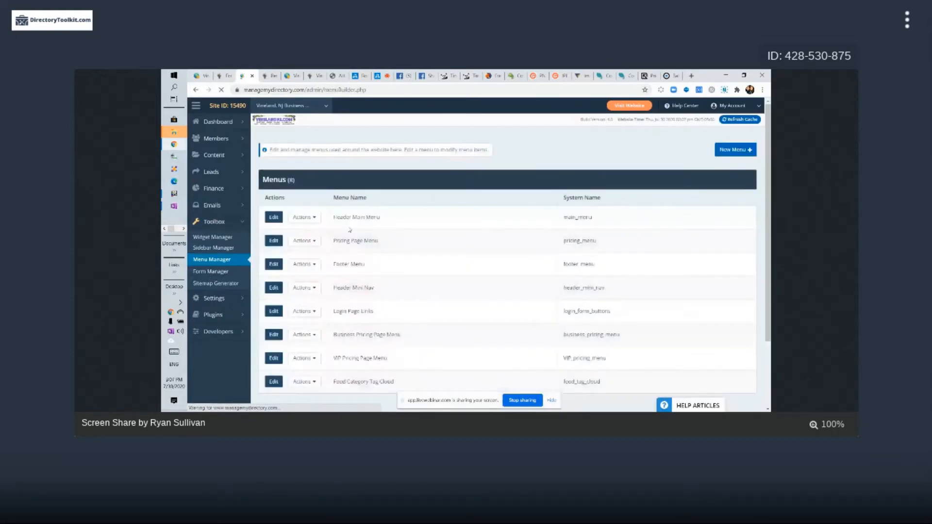
{"action": "scroll", "coordinate": [349, 230], "scroll_direction": "down", "scroll_amount": 1}
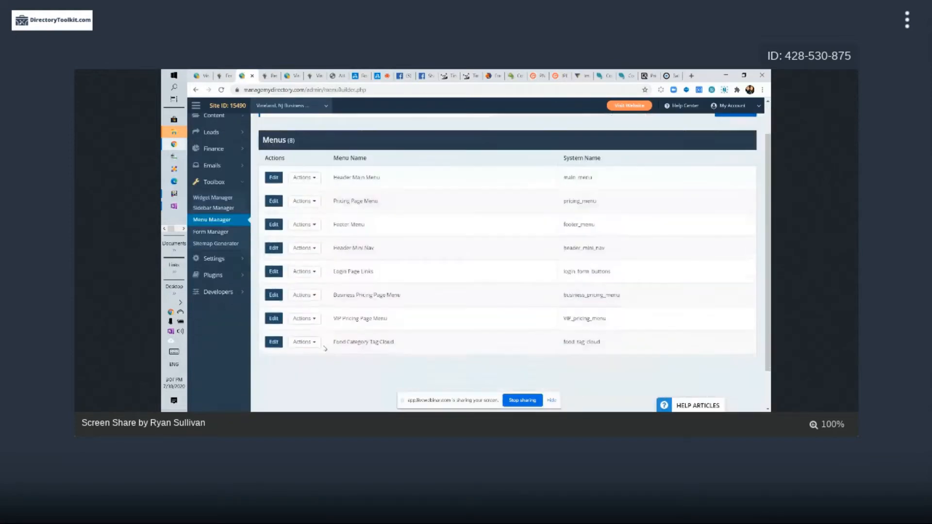
{"action": "left_click", "coordinate": [271, 345]}
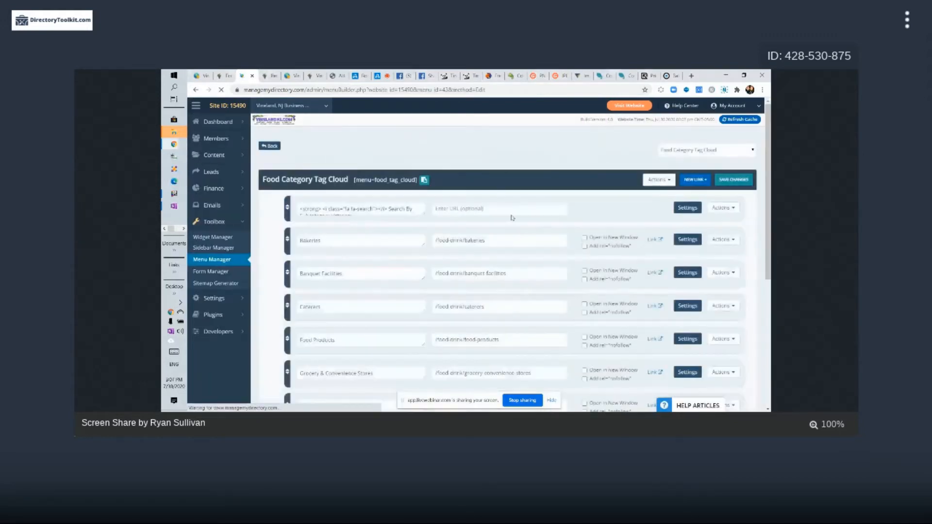
{"action": "left_click", "coordinate": [733, 239]}
{"action": "left_click", "coordinate": [711, 264]}
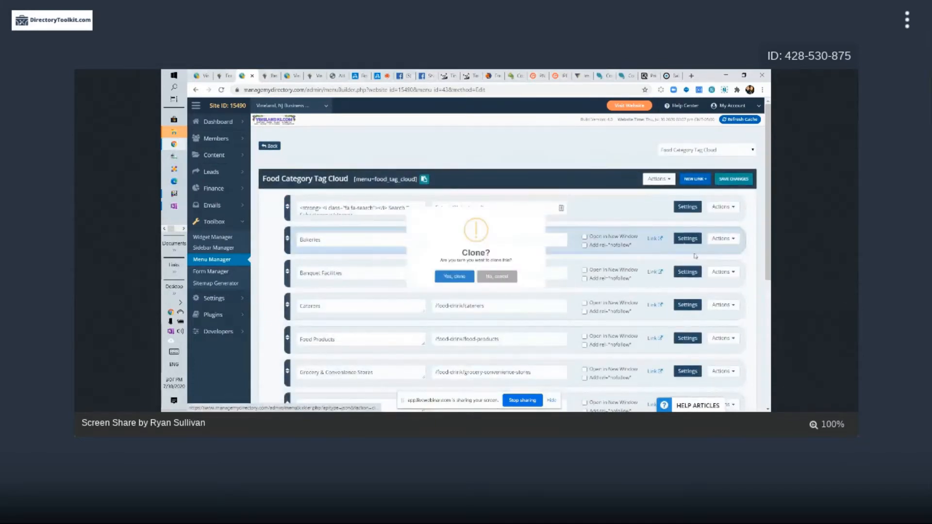
{"action": "key", "text": "Return"}
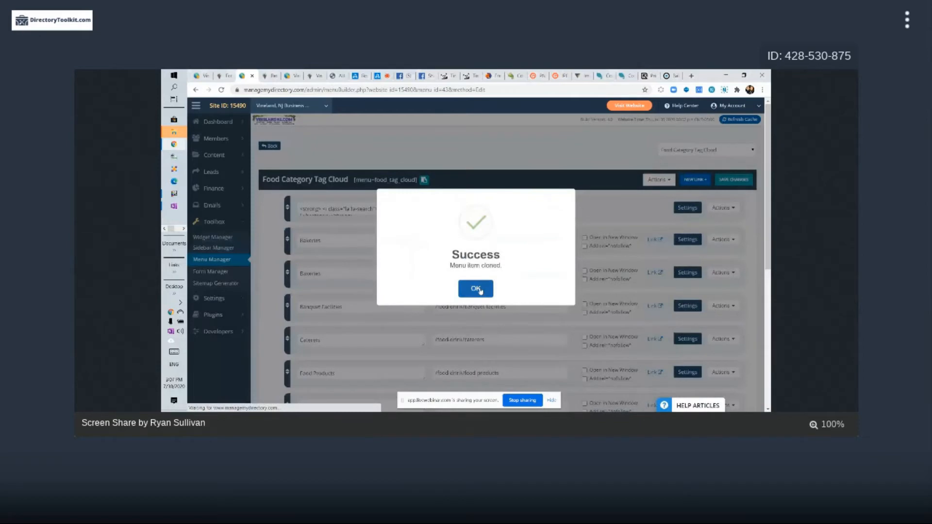
{"action": "left_click", "coordinate": [479, 290]}
- Rename the upper Bakeries item as All Food and shorten its URL to /food-drink
{"action": "left_click_drag", "start_coordinate": [341, 240], "coordinate": [297, 240]}
{"action": "type", "text": "All"}
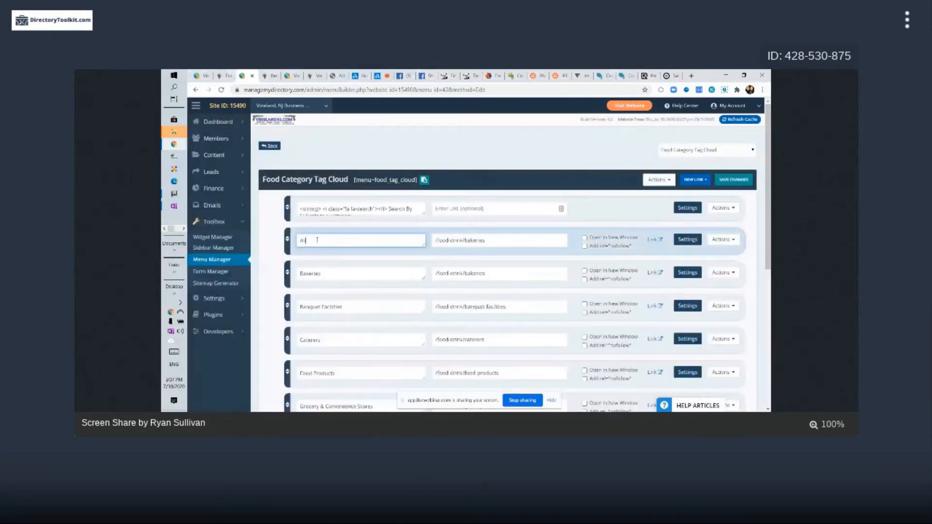
{"action": "type", "text": " Food"}
{"action": "left_click", "coordinate": [554, 239]}
{"action": "key", "text": "ctrl+shift+Left"}
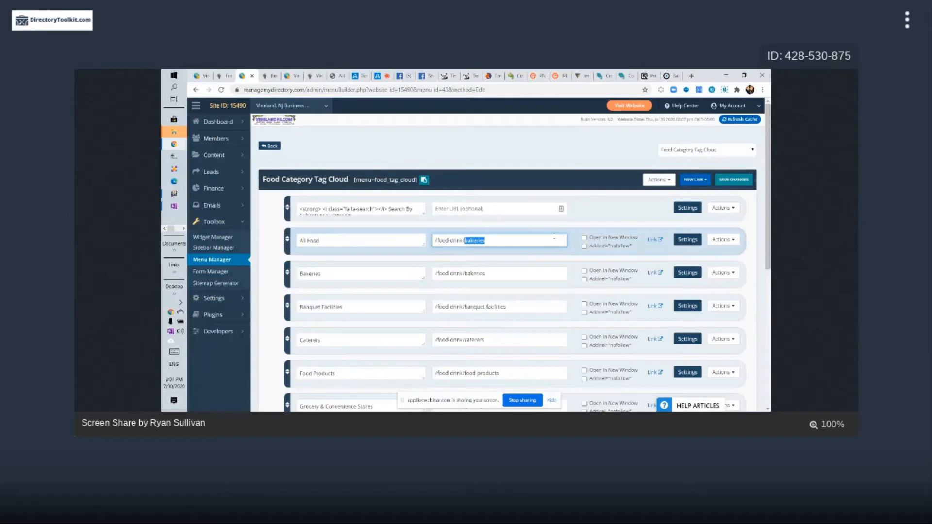
{"action": "key", "text": "BackSpace"}
- Set the All Food item's menu item CSS class to btn btn-success and save the menu changes
{"action": "left_click", "coordinate": [687, 240]}
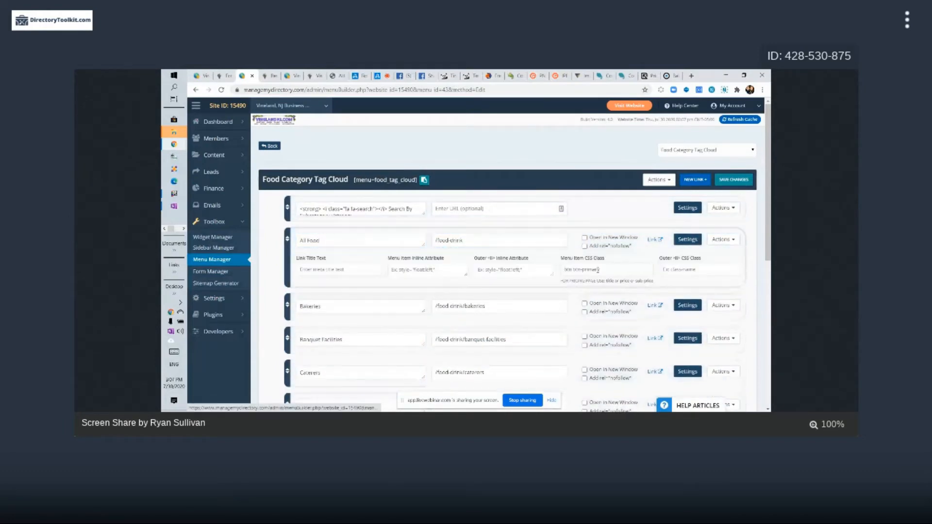
{"action": "left_click", "coordinate": [587, 269]}
{"action": "double_click", "coordinate": [592, 269]}
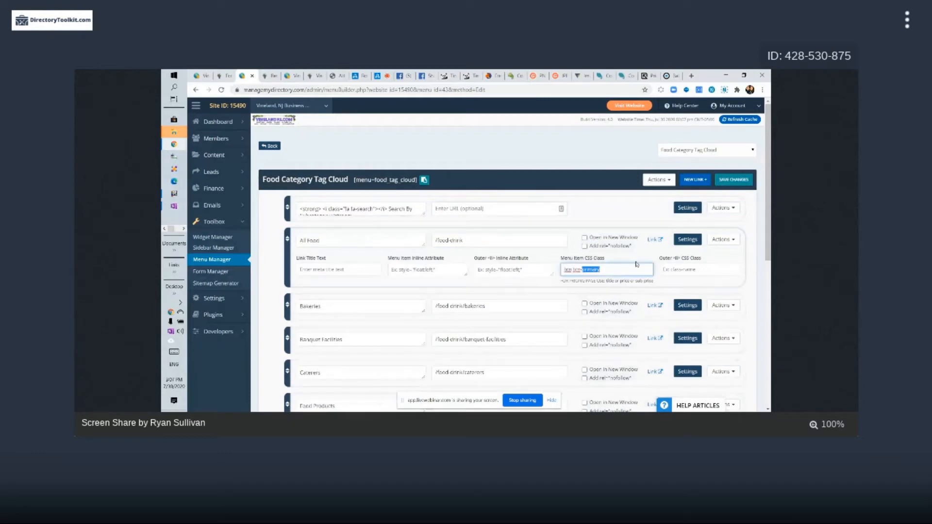
{"action": "key", "text": "BackSpace"}
{"action": "type", "text": "success"}
{"action": "left_click", "coordinate": [734, 180]}
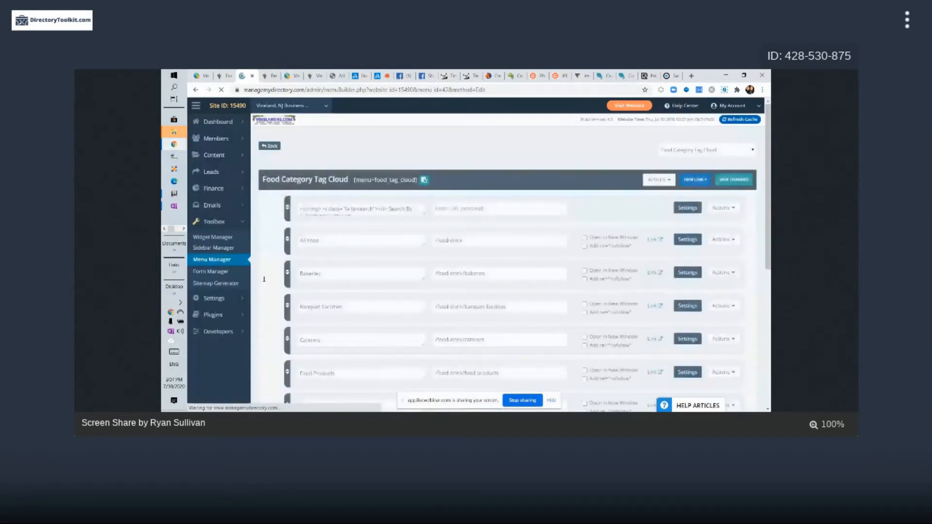
- Reload the Restaurants results page and test the updated tag cloud's Restaurants link
{"action": "left_click", "coordinate": [310, 77]}
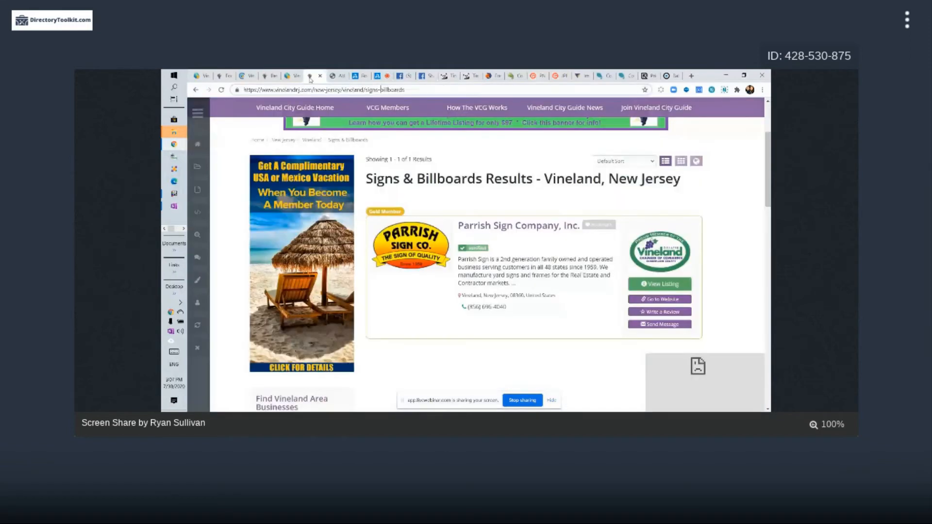
{"action": "left_click", "coordinate": [267, 76]}
{"action": "left_click", "coordinate": [221, 89]}
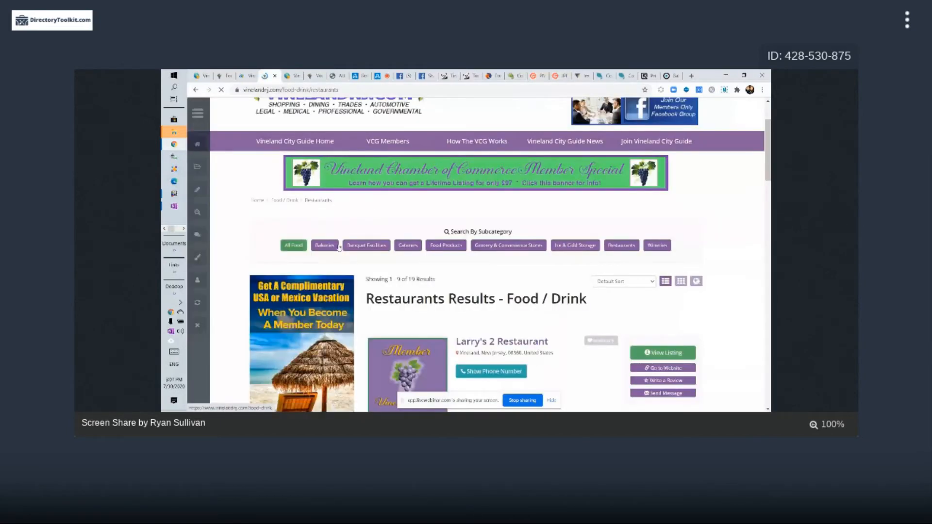
{"action": "left_click", "coordinate": [625, 248]}
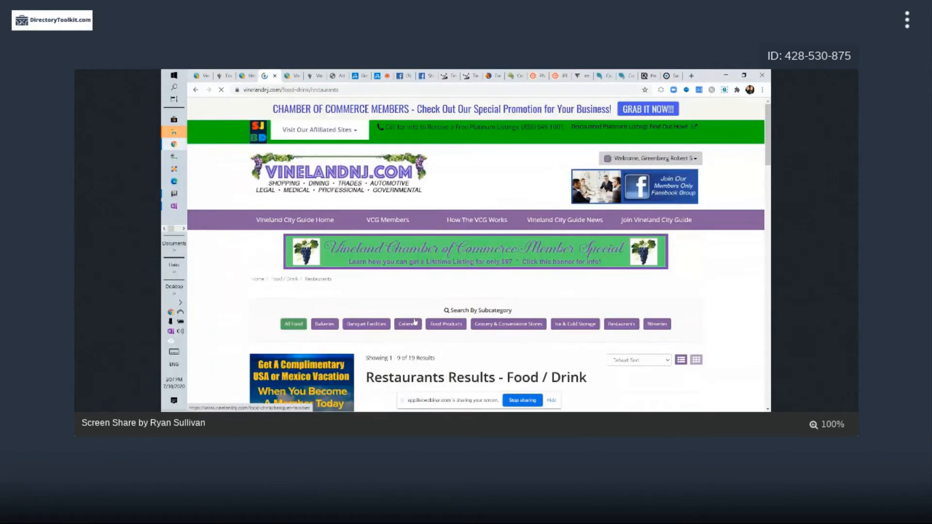
{"action": "scroll", "coordinate": [492, 311], "scroll_direction": "down", "scroll_amount": 3}
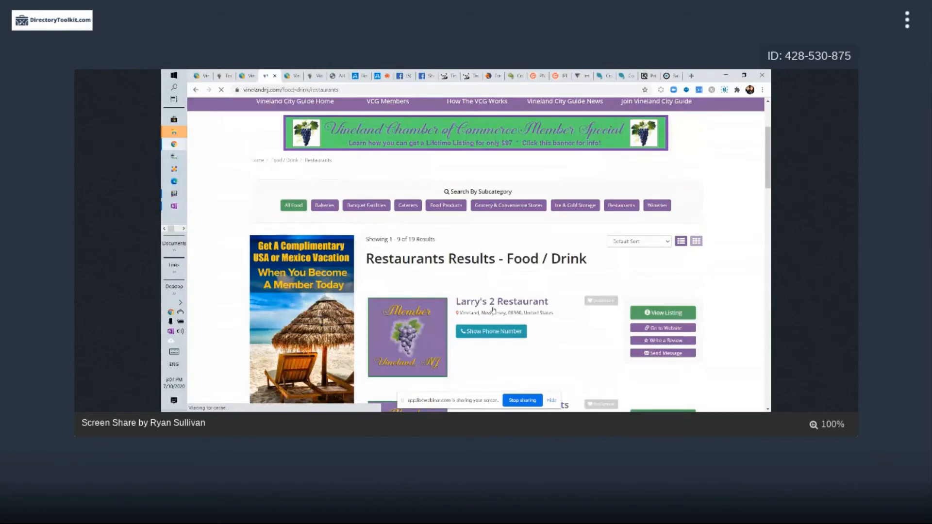
- Test the tag cloud's All Food and Caterers links, examine both results pages, and return to the Food / Drink results
{"action": "left_click", "coordinate": [293, 205]}
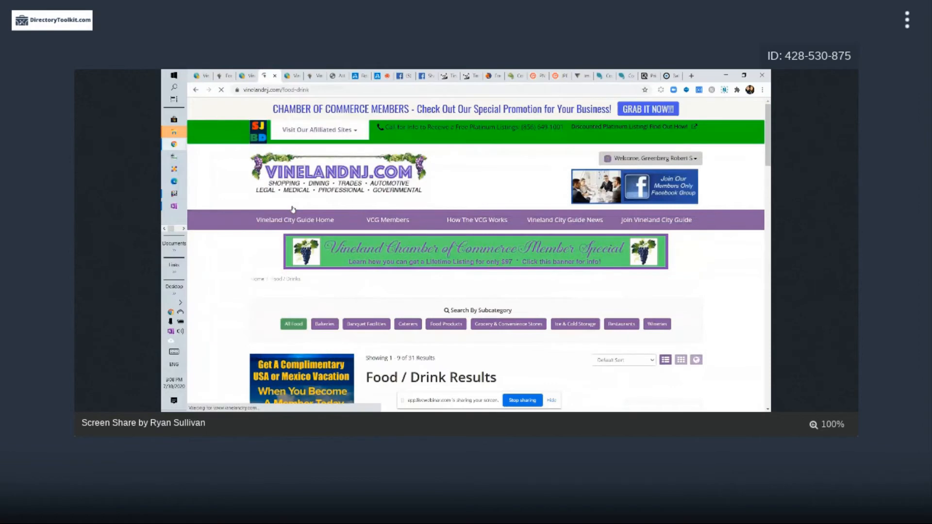
{"action": "scroll", "coordinate": [451, 219], "scroll_direction": "down", "scroll_amount": 5}
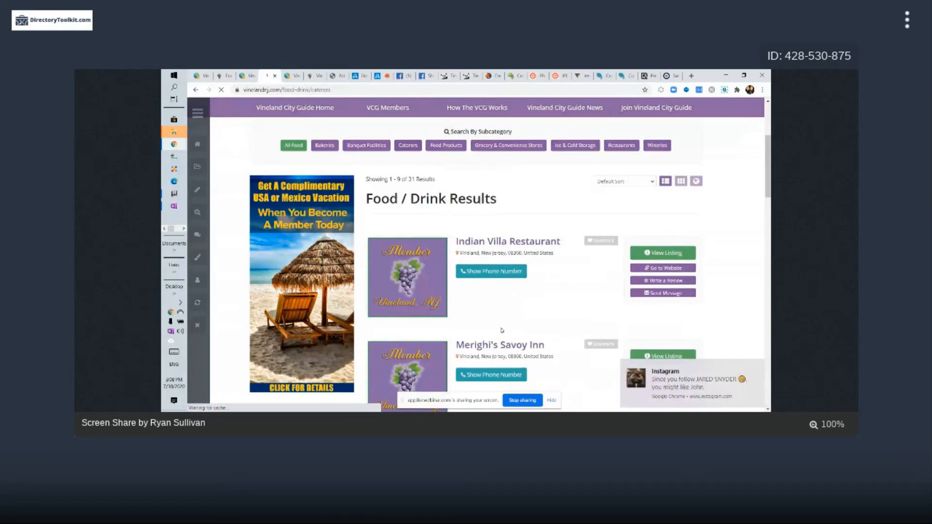
{"action": "scroll", "coordinate": [357, 262], "scroll_direction": "down", "scroll_amount": 5}
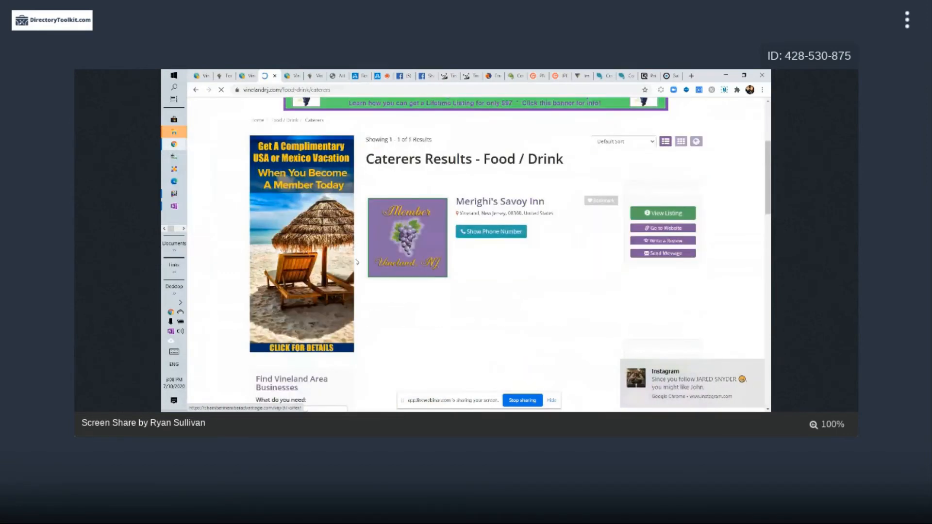
{"action": "scroll", "coordinate": [357, 262], "scroll_direction": "up", "scroll_amount": 3}
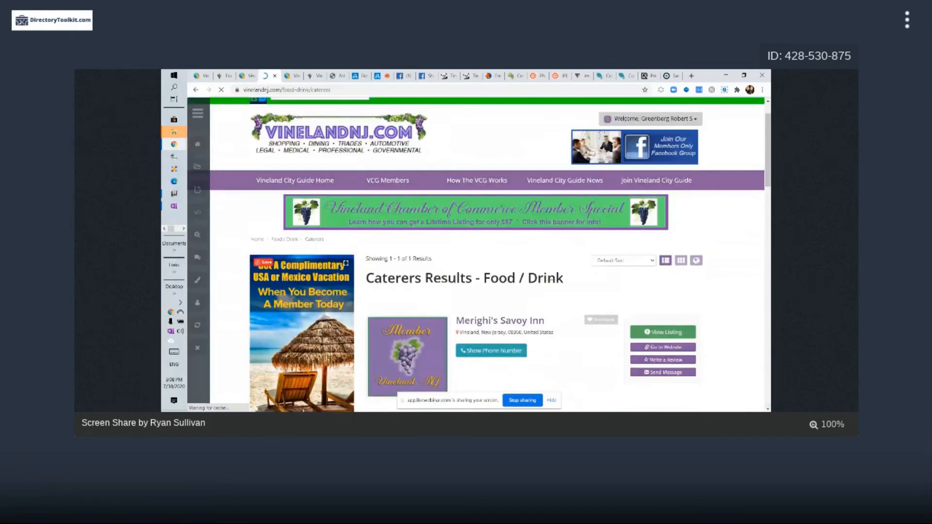
{"action": "left_click", "coordinate": [199, 90]}
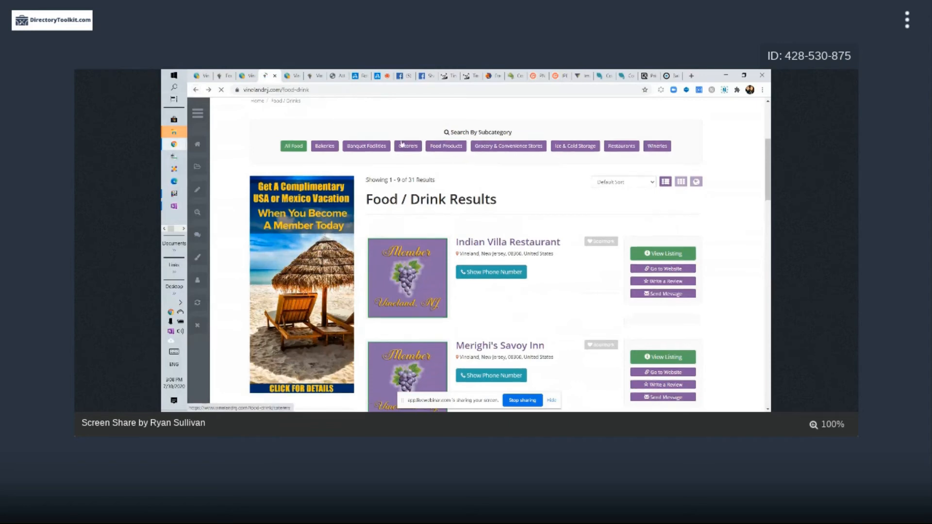
{"action": "scroll", "coordinate": [614, 250], "scroll_direction": "up", "scroll_amount": 3}
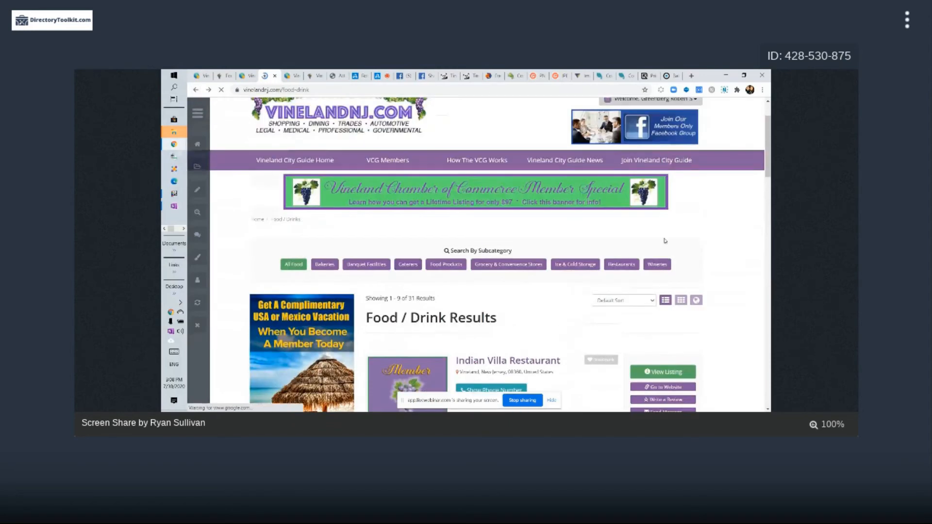
{"action": "scroll", "coordinate": [615, 250], "scroll_direction": "down", "scroll_amount": 3}
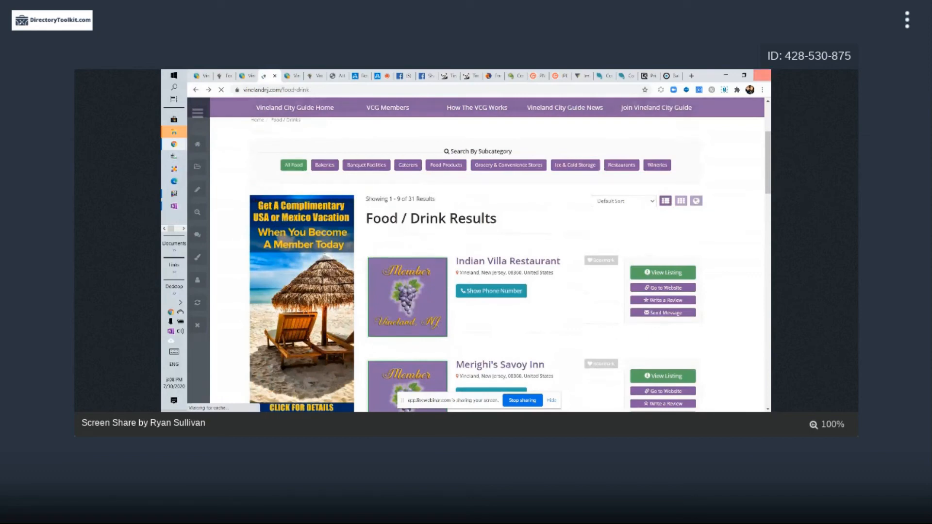
- Inspect the Food / Drink results page in a mobile device view and check the tag cloud's layout
{"action": "right_click", "coordinate": [540, 199]}
{"action": "left_click", "coordinate": [569, 370]}
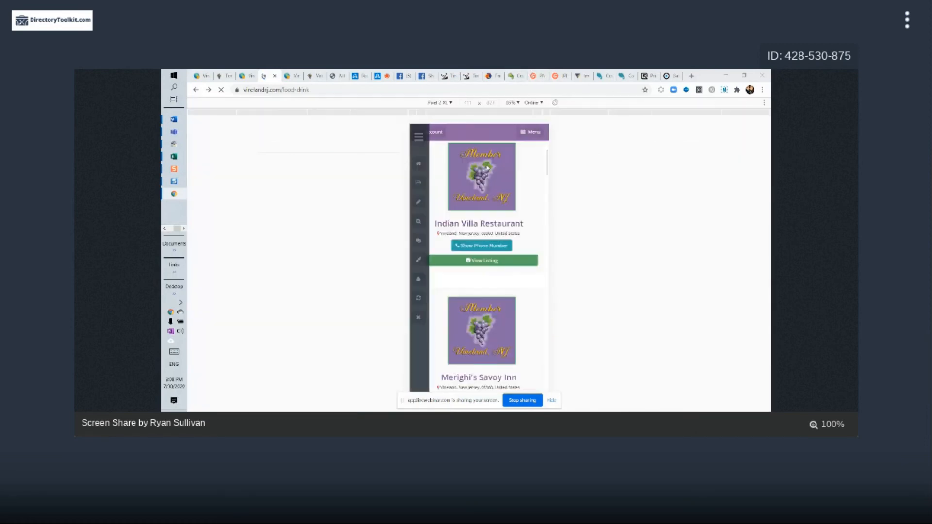
{"action": "scroll", "coordinate": [485, 250], "scroll_direction": "up", "scroll_amount": 4}
{"action": "scroll", "coordinate": [485, 249], "scroll_direction": "up", "scroll_amount": 3}
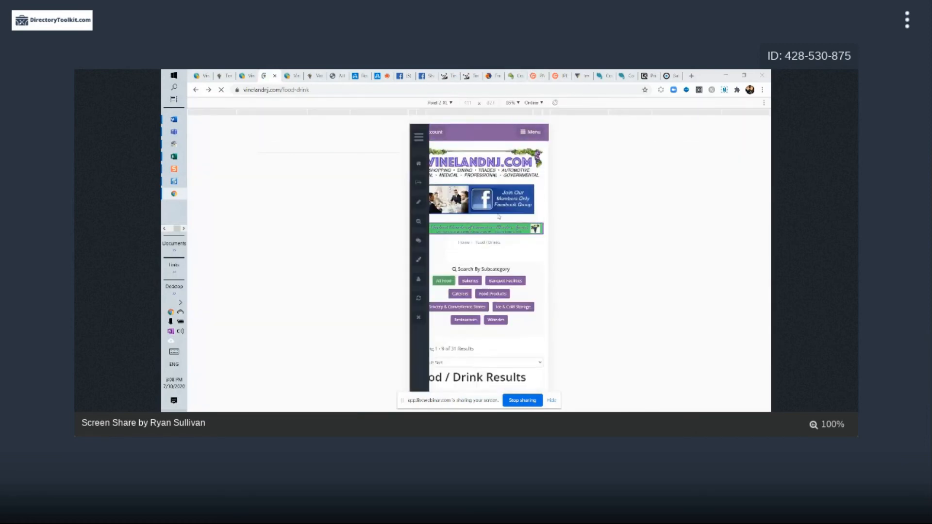
- Examine the mobile Food / Drink results page from the subcategory tag cloud through the member listings to the sponsor ads
{"action": "scroll", "coordinate": [492, 182], "scroll_direction": "down", "scroll_amount": 2}
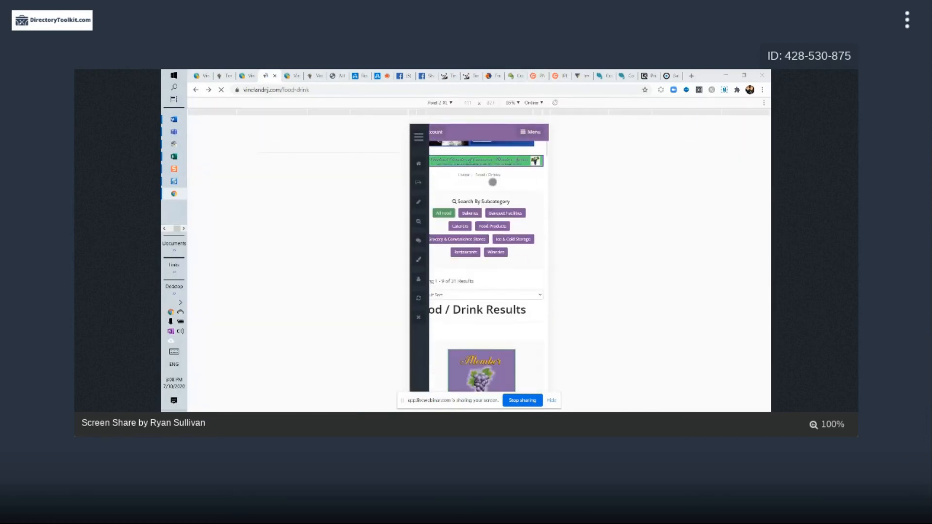
{"action": "scroll", "coordinate": [493, 183], "scroll_direction": "down", "scroll_amount": 10}
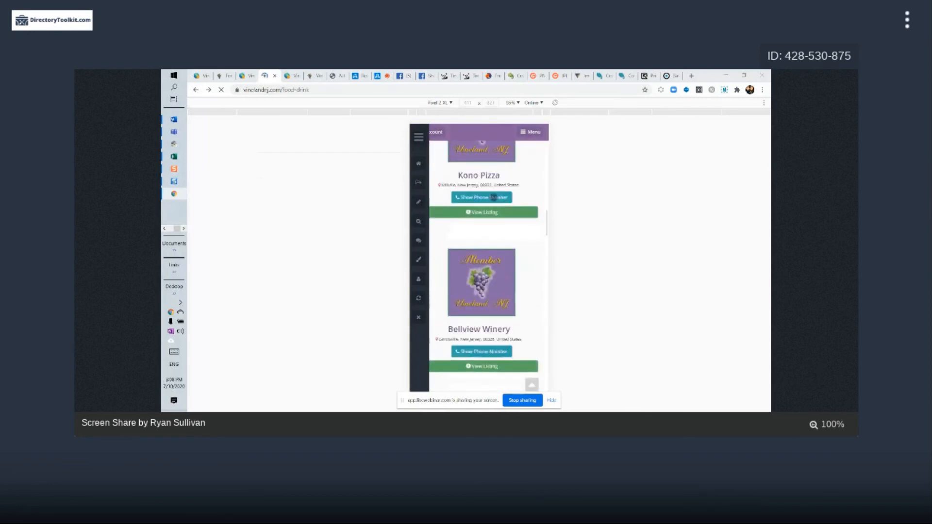
{"action": "scroll", "coordinate": [480, 265], "scroll_direction": "down", "scroll_amount": 5}
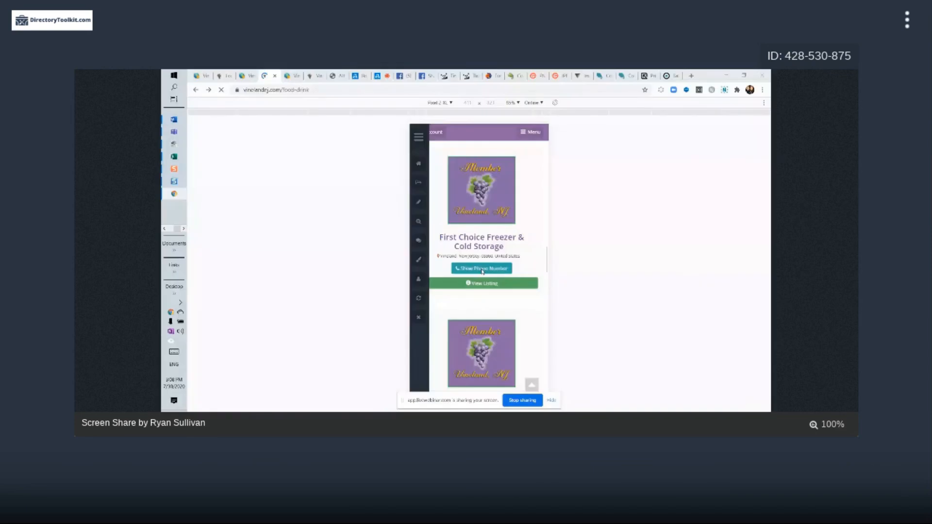
{"action": "scroll", "coordinate": [482, 271], "scroll_direction": "down", "scroll_amount": 10}
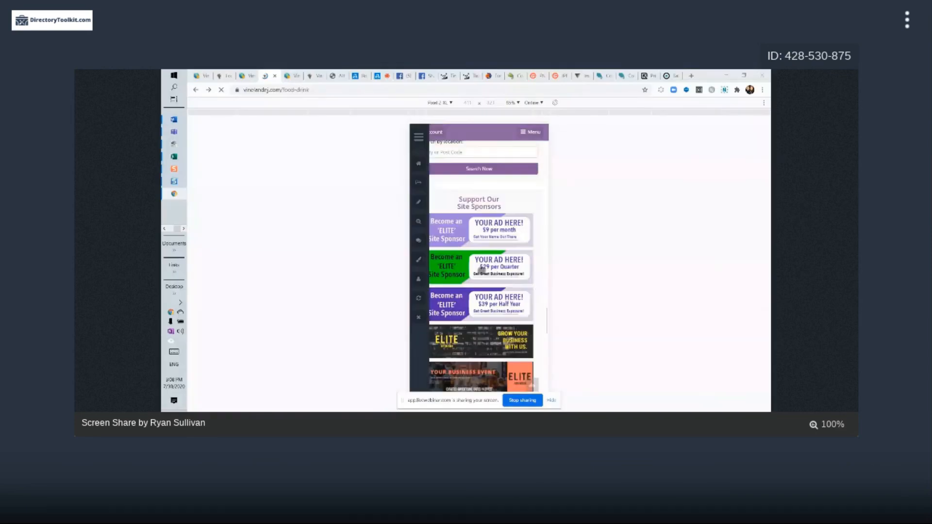
{"action": "scroll", "coordinate": [482, 270], "scroll_direction": "up", "scroll_amount": 10}
{"action": "scroll", "coordinate": [482, 278], "scroll_direction": "up", "scroll_amount": 10}
{"action": "scroll", "coordinate": [478, 281], "scroll_direction": "down", "scroll_amount": 4}
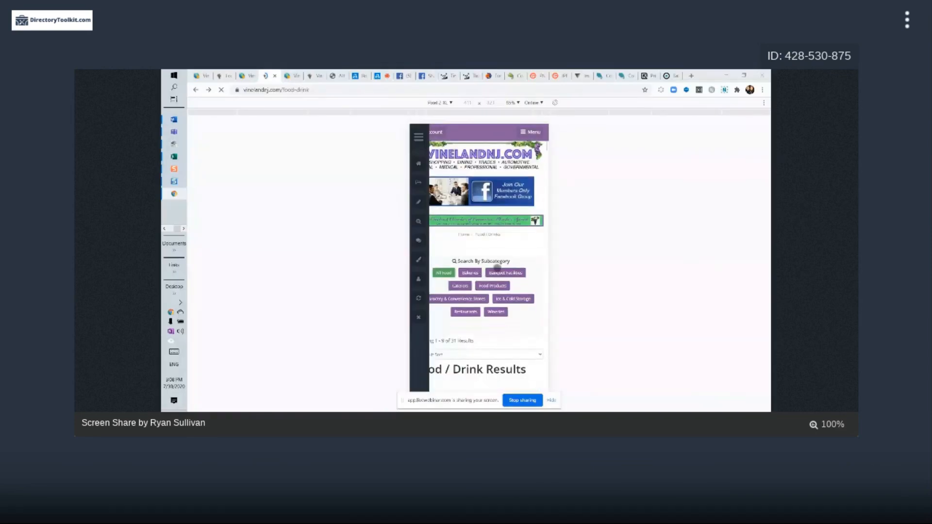
{"action": "scroll", "coordinate": [470, 283], "scroll_direction": "down", "scroll_amount": 5}
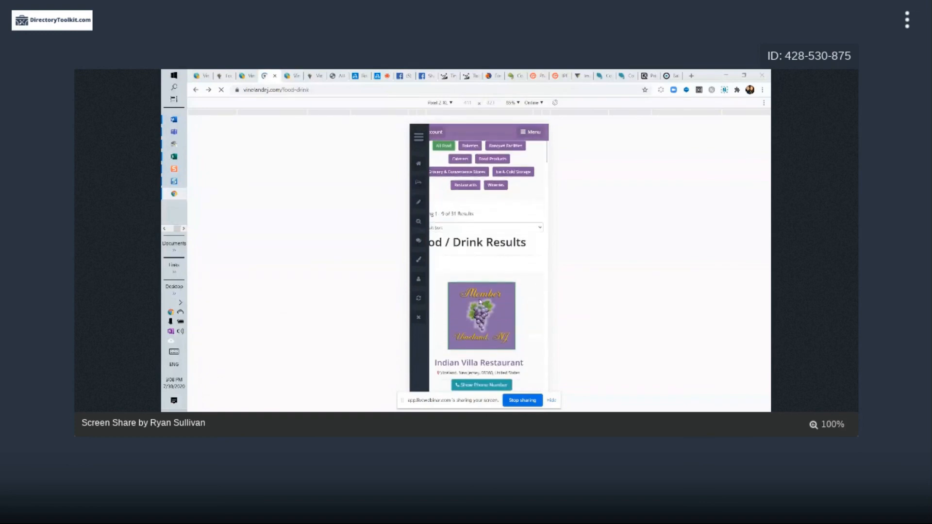
{"action": "scroll", "coordinate": [491, 316], "scroll_direction": "up", "scroll_amount": 8}
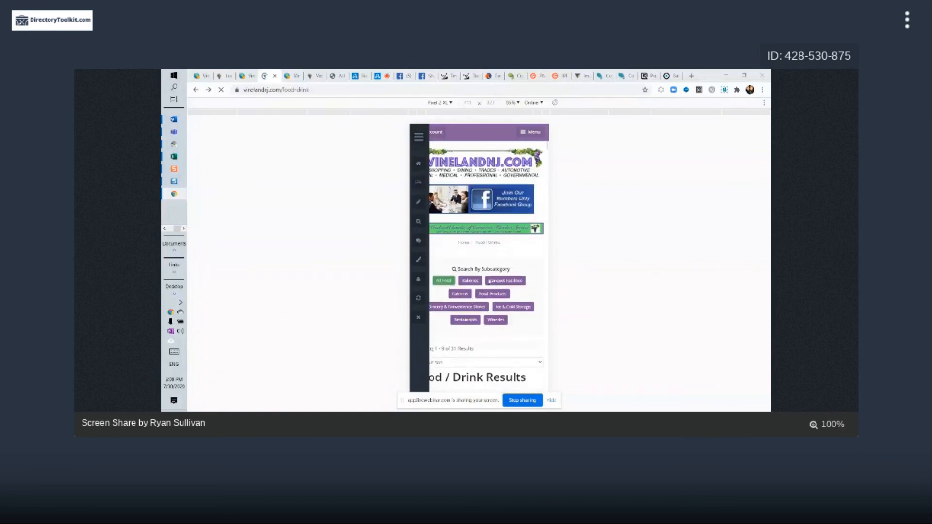